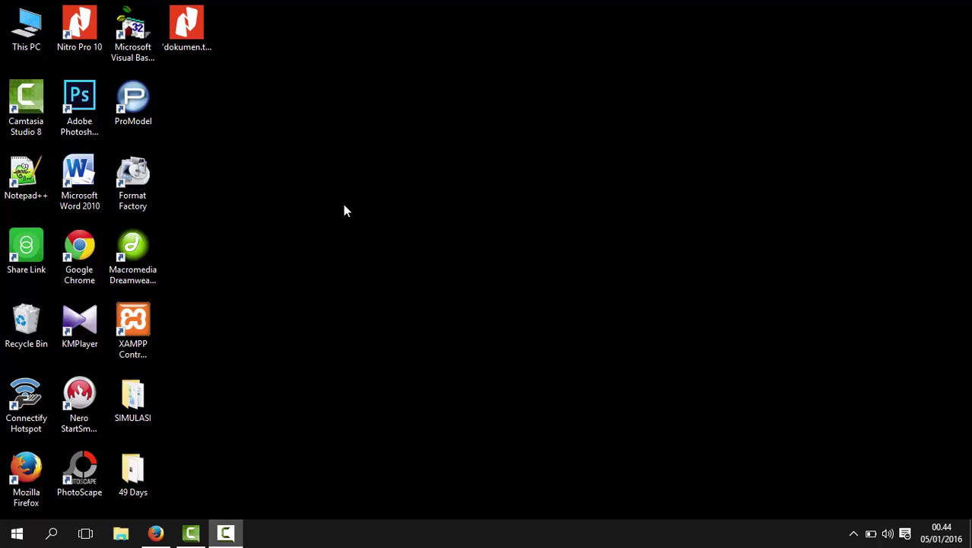
Launch ProModel and dismiss the student version notice
double_click(137, 109)
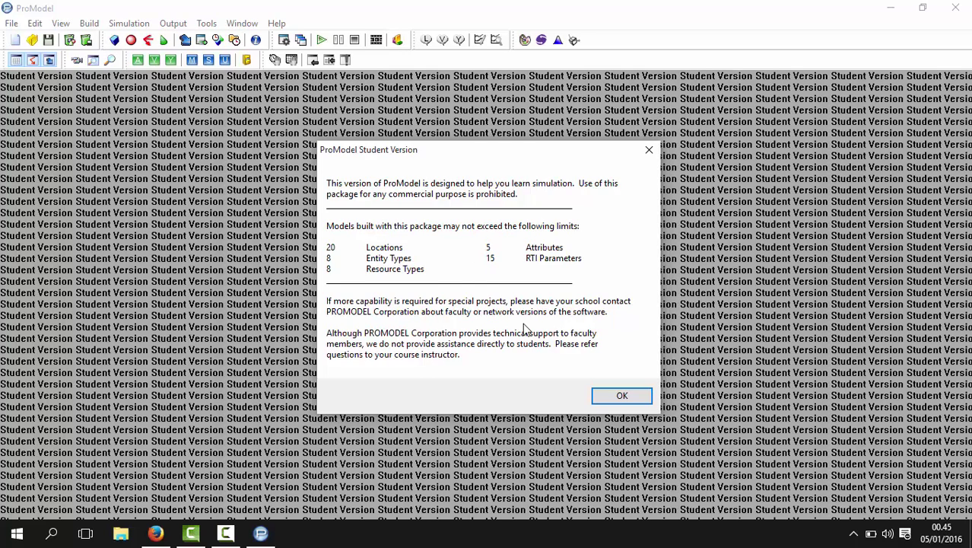
left_click(621, 395)
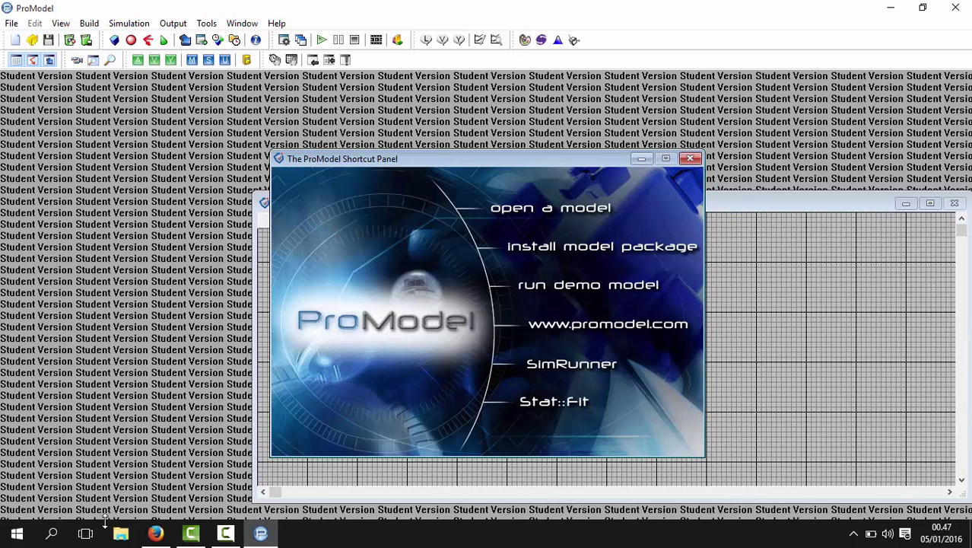
Open Notepad and move its window up over the ProModel shortcut panel
left_click(48, 535)
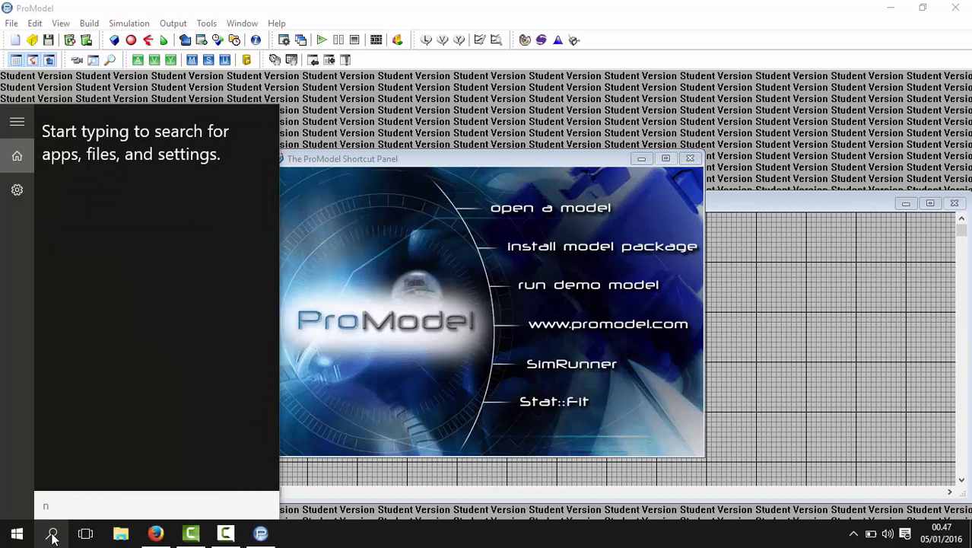
type("note")
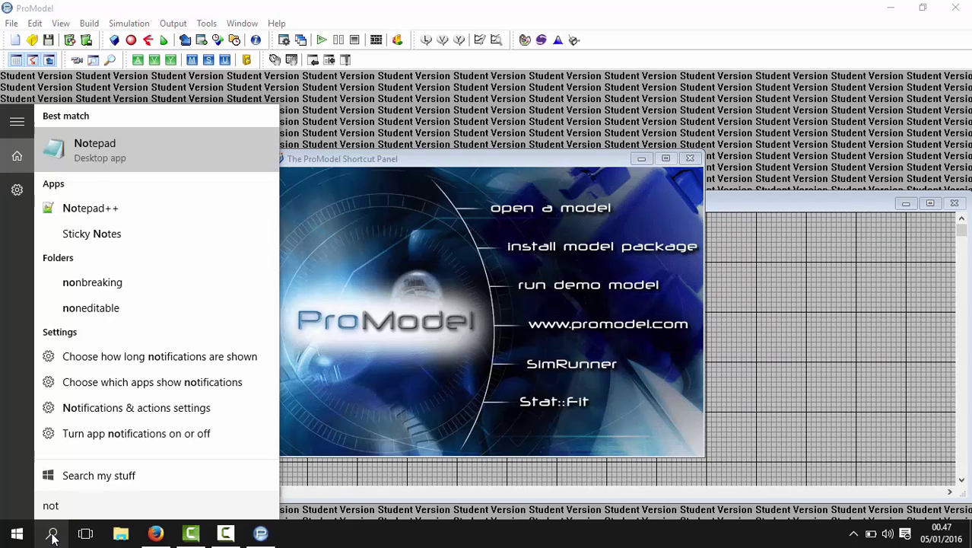
left_click(125, 157)
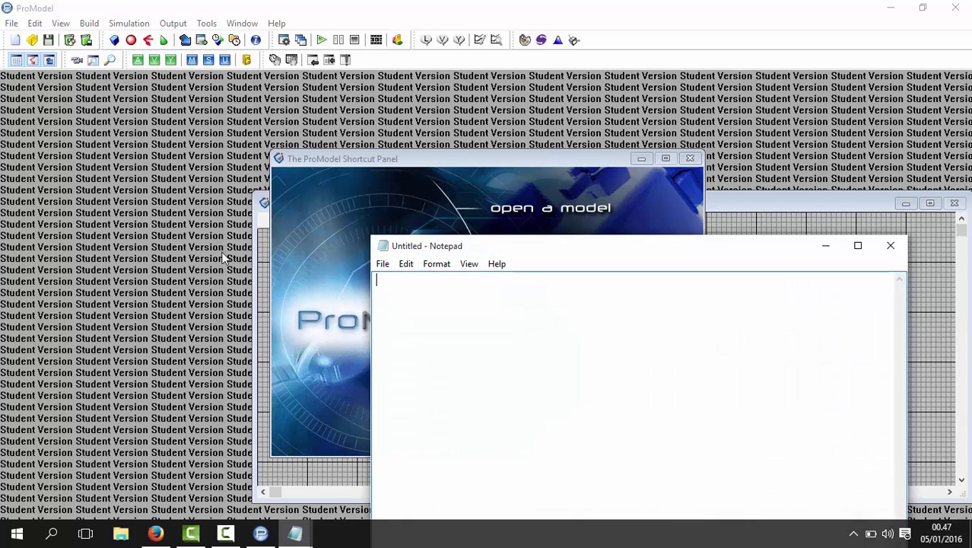
left_click_drag(545, 249, 436, 169)
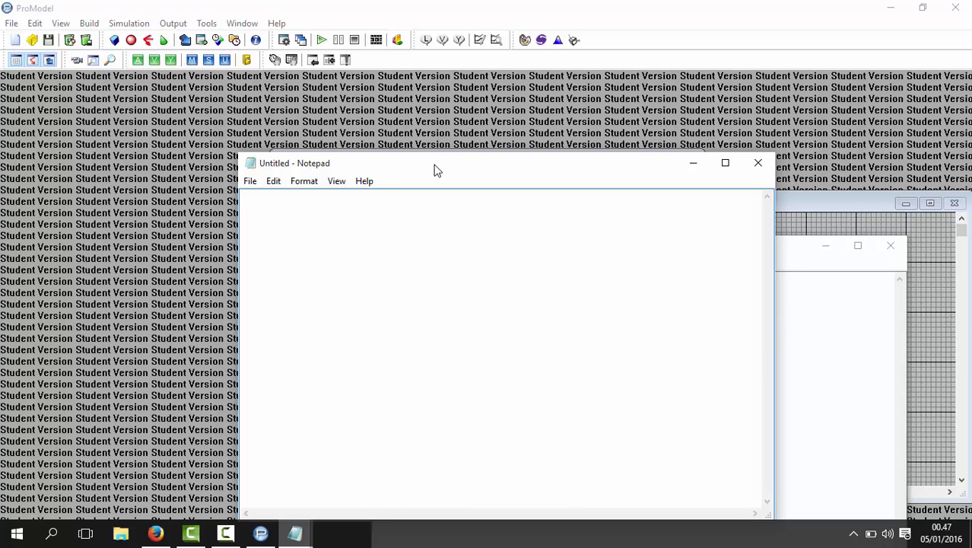
Write the first two list lines in the note: "1. Location (lokasi)" and "2. Entities (entitas)"
type("1. Location (lokasi)")
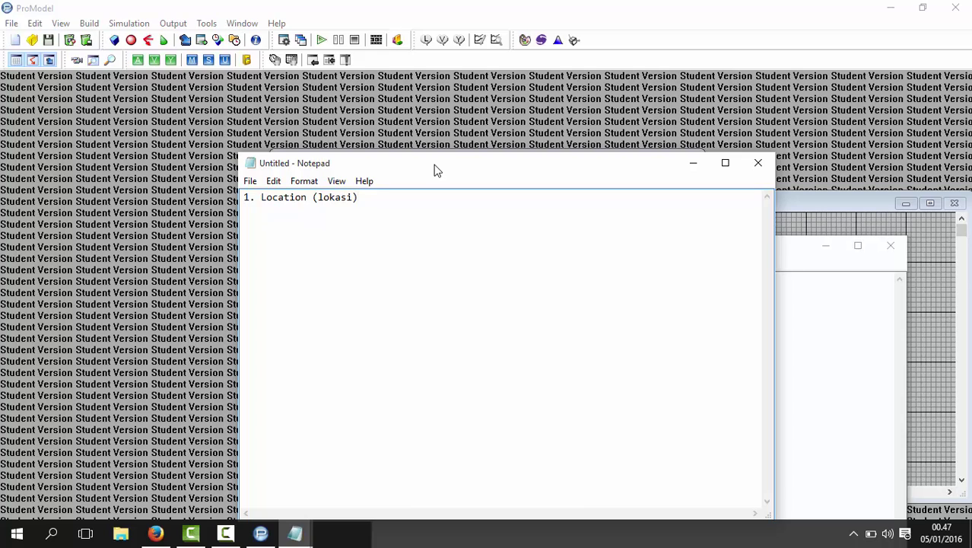
key("Return")
type("2. Entities (entita")
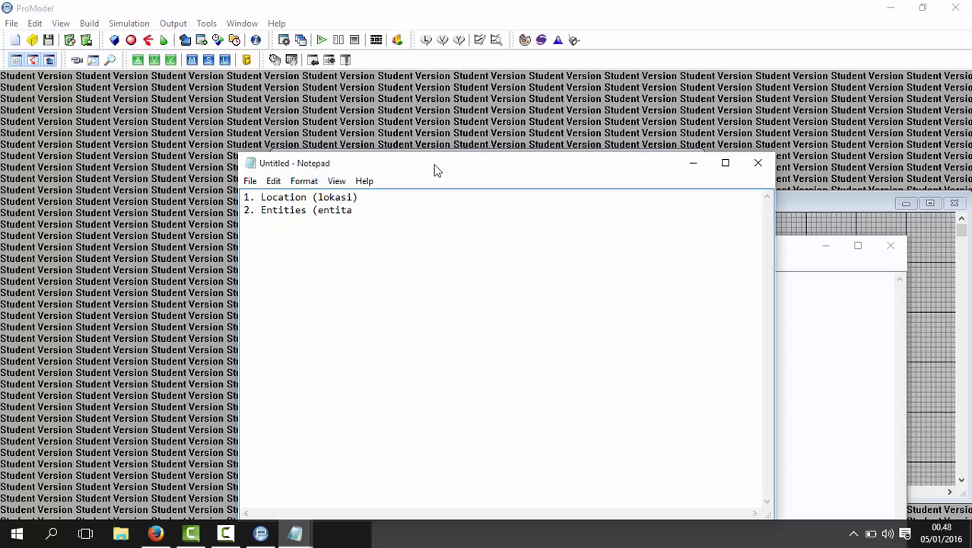
type("s)")
key("Return")
Add the third list line "3. Arrival (Pengiriman)" with no space after the opening parenthesis
type("3. Arrival ( Pengiriman")
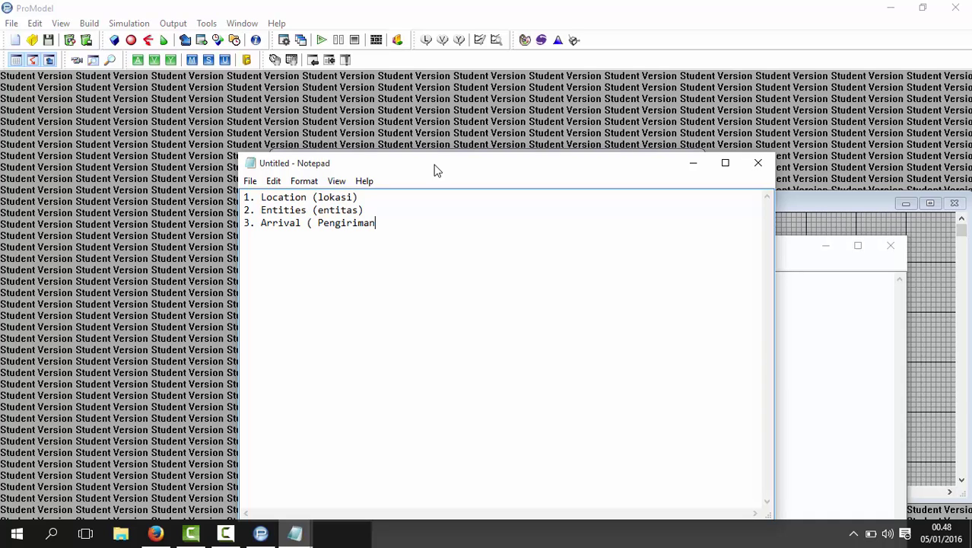
type(")")
key("Left")
key("Left")
key("Left")
key("Left")
key("Left")
key("Left")
key("Left")
key("Left")
key("Left")
key("Left")
key("Left")
key("BackSpace")
key("Right")
key("Right")
key("Right")
key("Right")
key("Right")
key("Right")
key("Right")
key("Right")
key("Right")
key("Right")
key("Right")
key("Return")
Add the fourth list line "4. Processing (Pemrosesan)" with a capital P in both words
type("5")
key("BackSpace")
type("4. ")
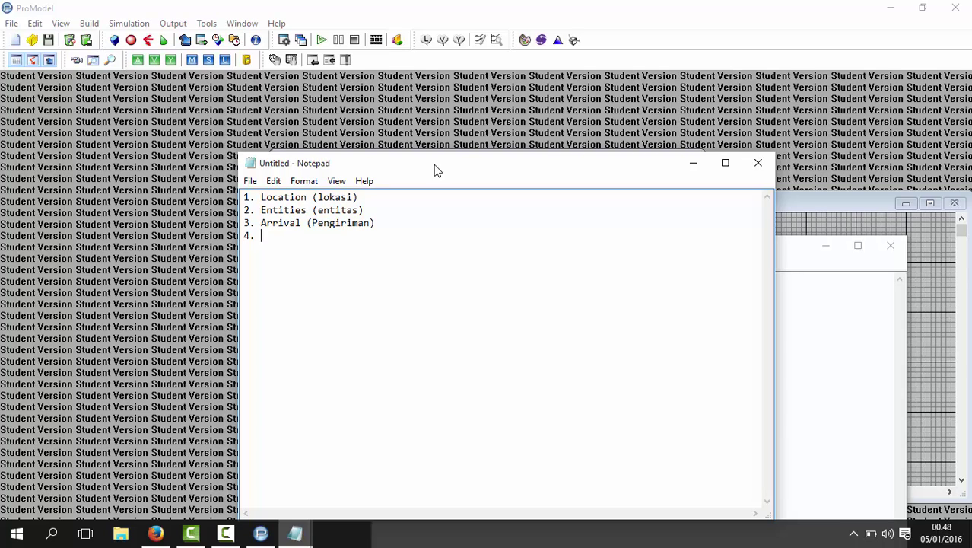
type("processing")
key("Left")
key("Left")
key("Left")
key("Left")
key("Left")
key("Left")
key("Left")
key("Left")
key("Left")
key("BackSpace")
type("P")
key("Right")
key("Right")
key("Right")
key("Right")
key("Right")
type("(Pemr")
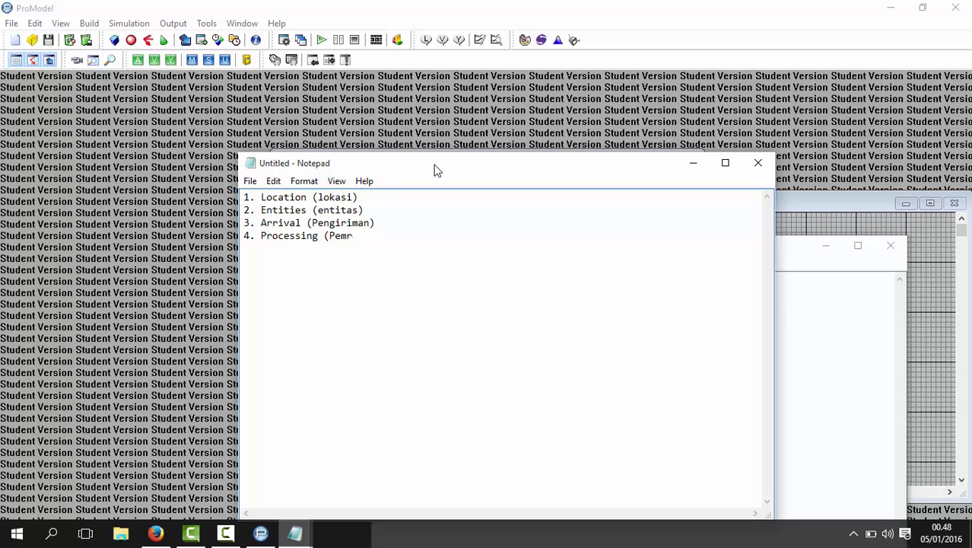
type("osesan)")
Switch to ProModel, open the Locations editor and draw a horizontal conveyor location about 50 feet long with one joint near the layout's upper edge
left_click(90, 24)
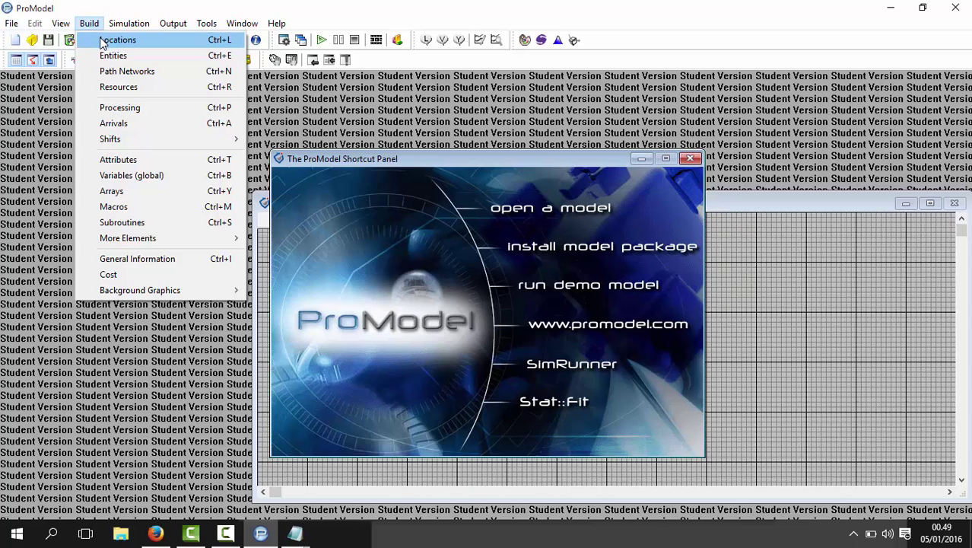
left_click(104, 43)
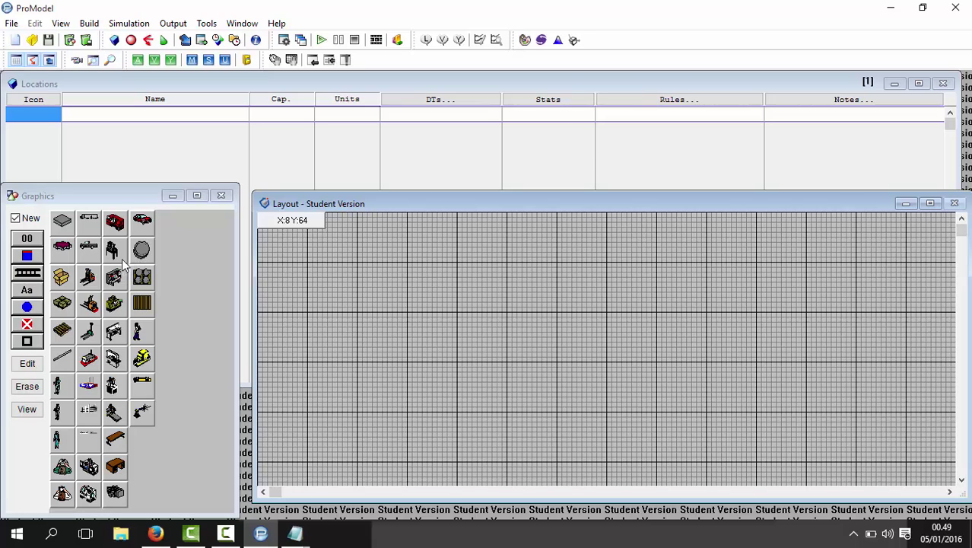
left_click(28, 275)
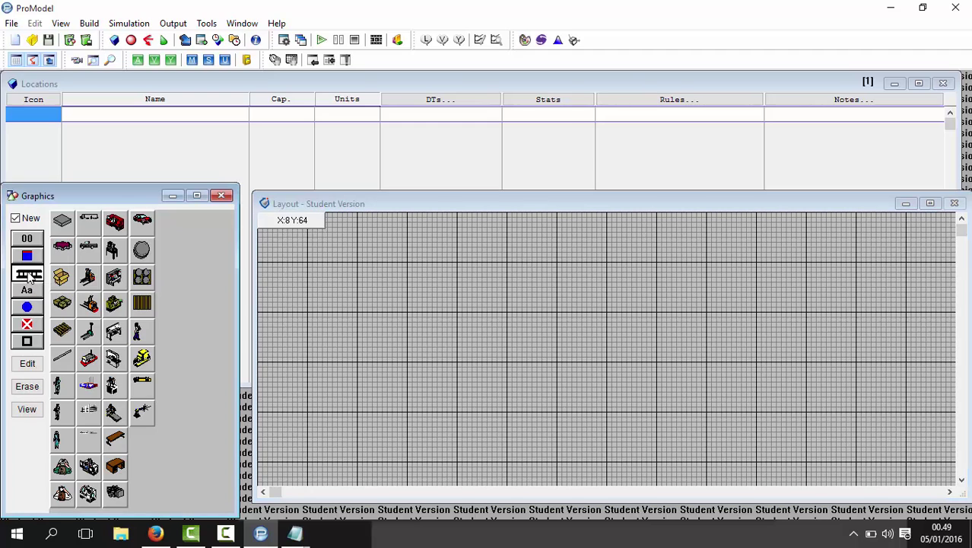
left_click(340, 251)
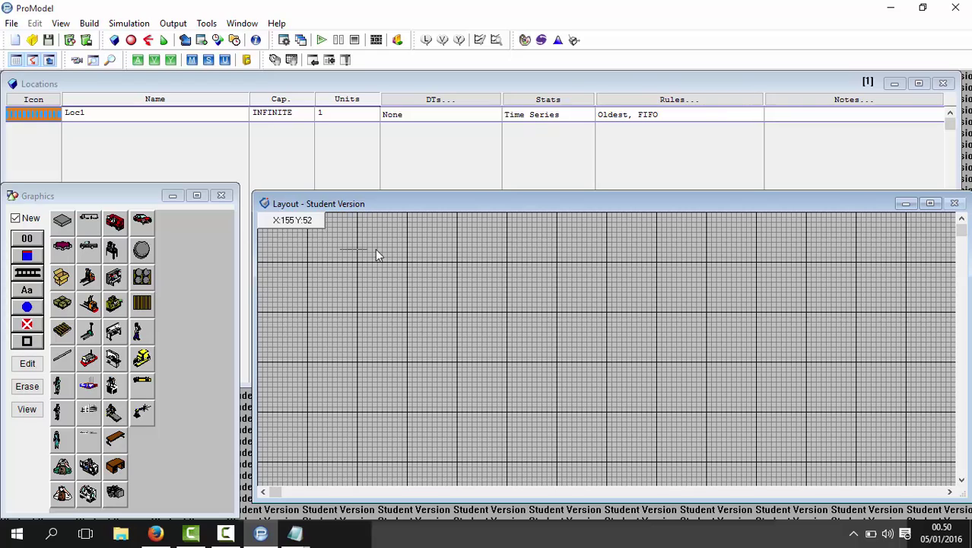
left_click(454, 249)
right_click(589, 248)
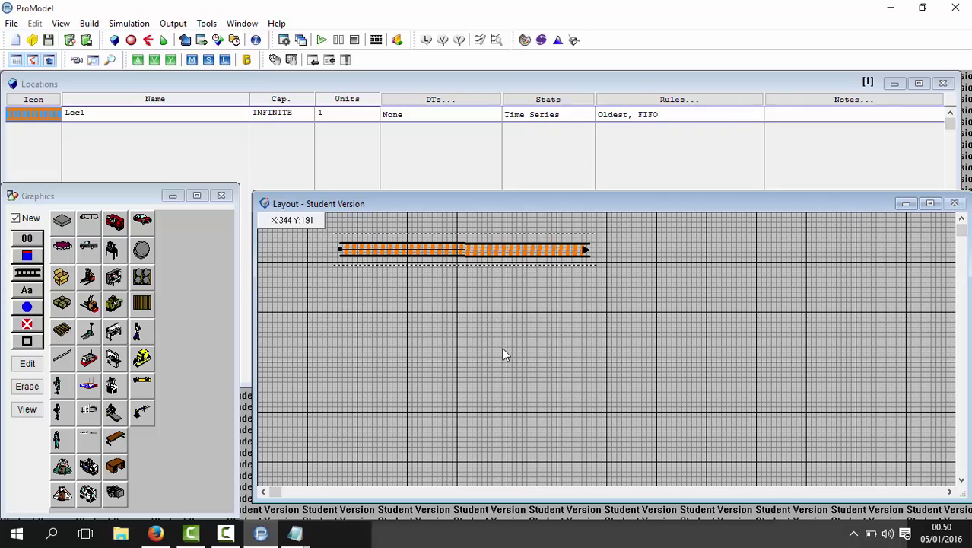
Change the conveyor graphic's border colour to light gray (RGB 192, 192, 192)
right_click(464, 255)
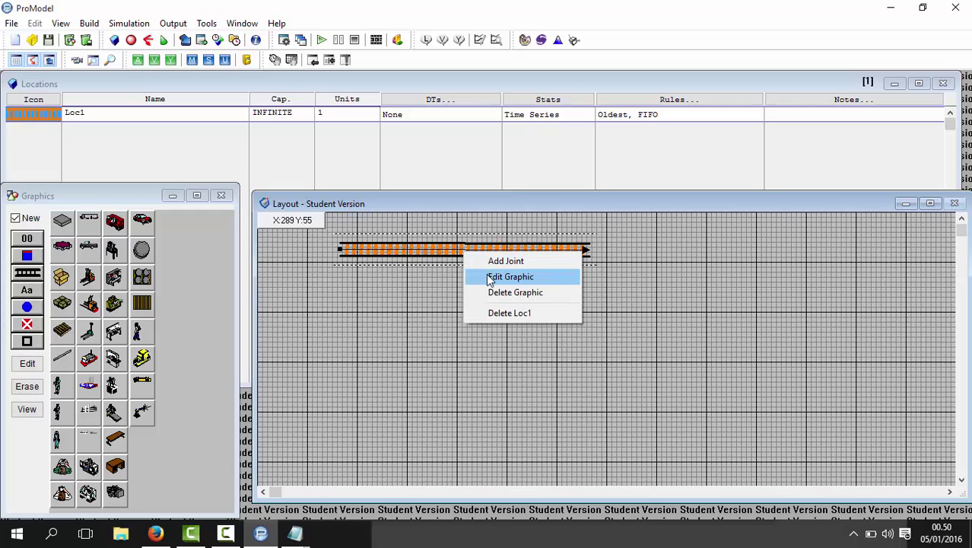
left_click(489, 277)
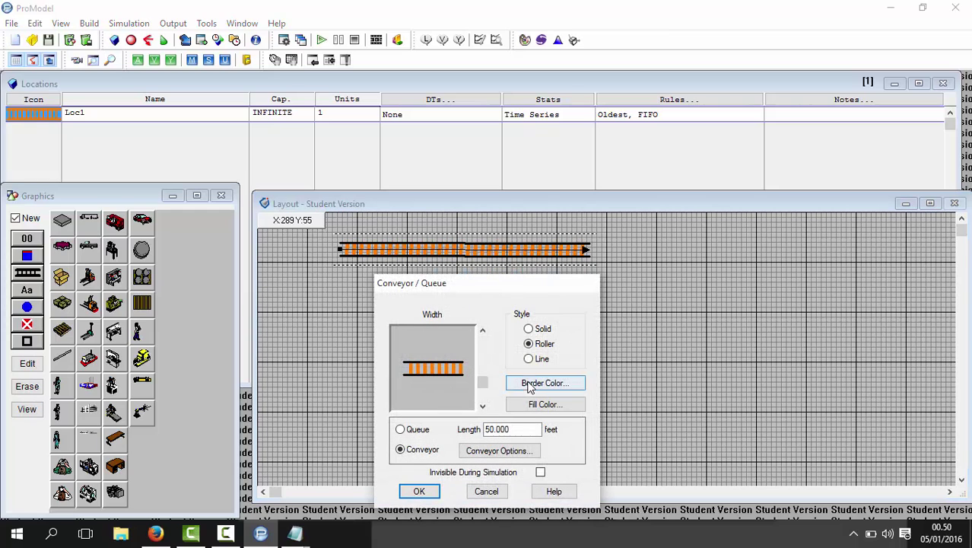
left_click(532, 385)
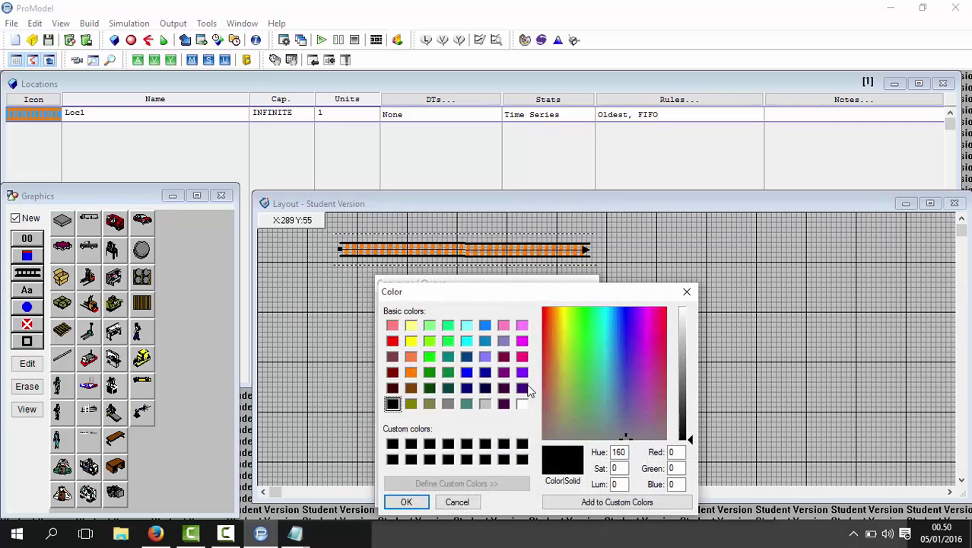
left_click(486, 406)
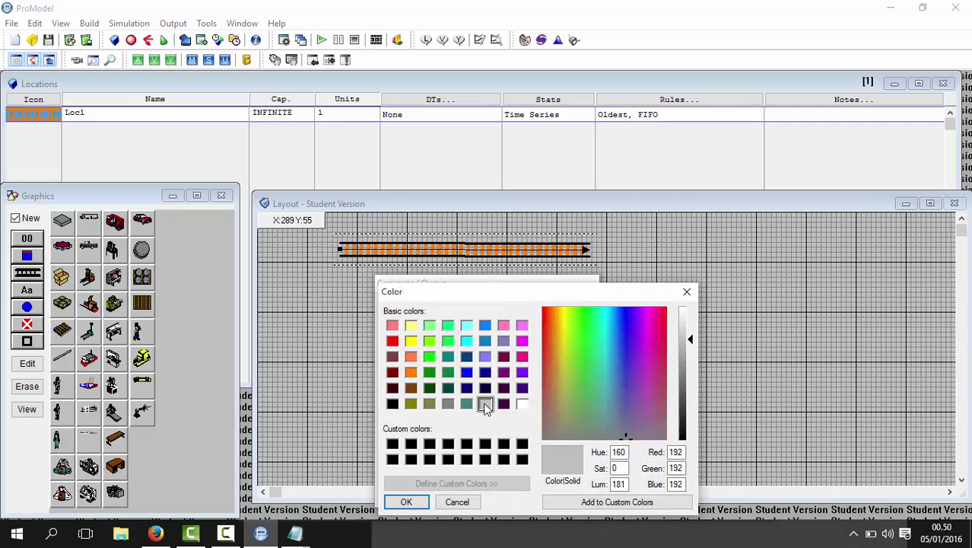
left_click(404, 502)
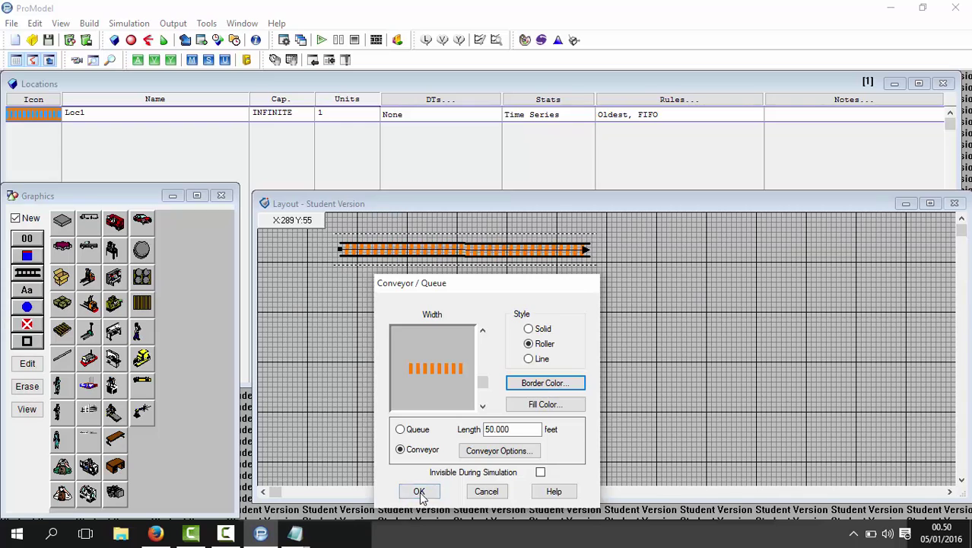
left_click(420, 491)
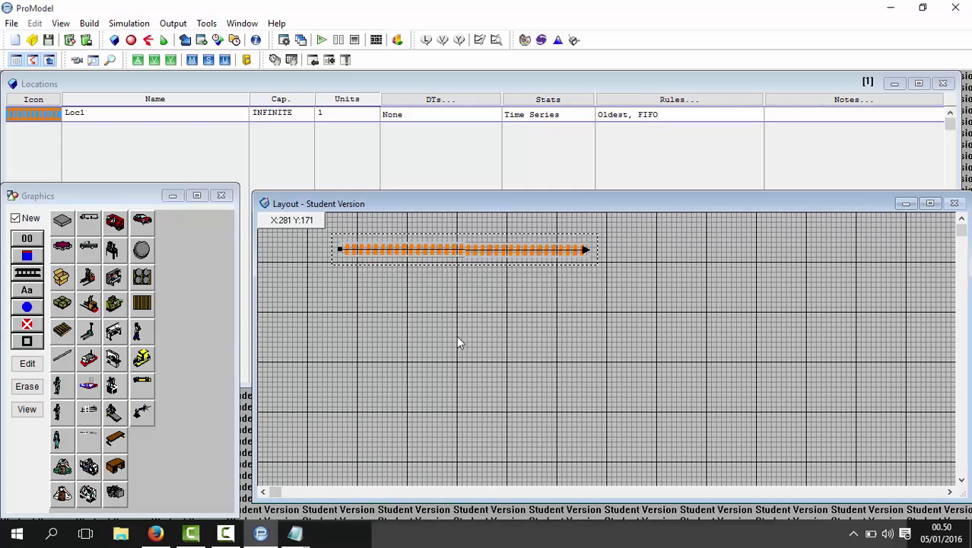
Edit the conveyor graphic and set its border colour to black
right_click(448, 251)
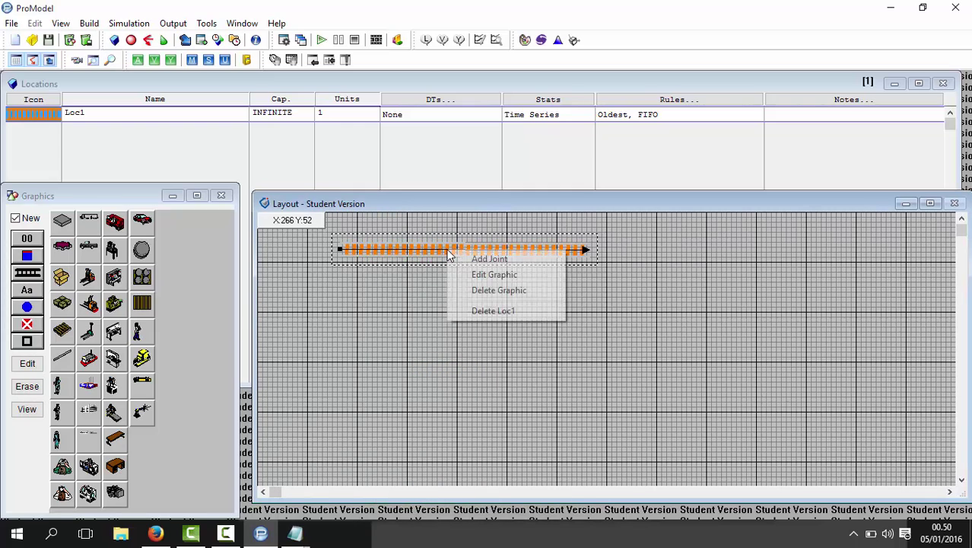
left_click(481, 275)
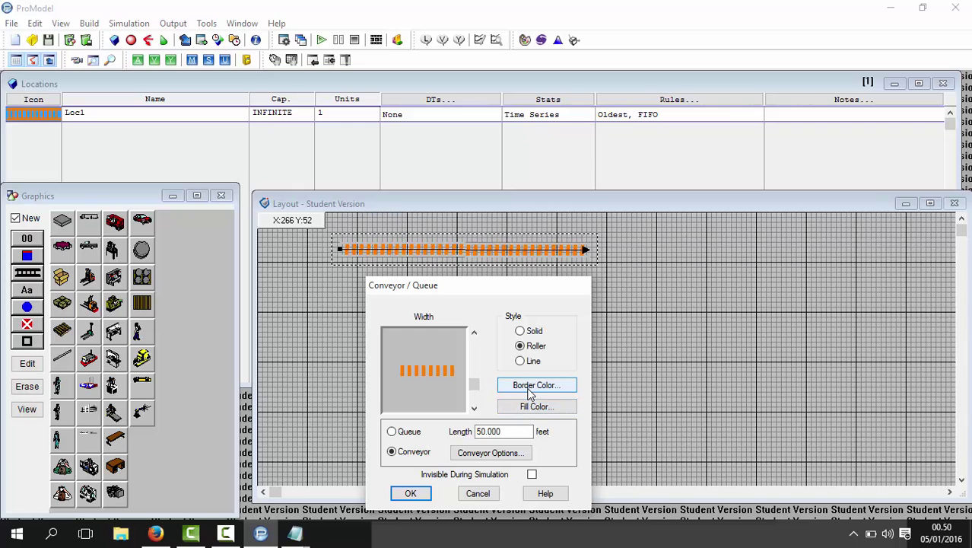
left_click(530, 386)
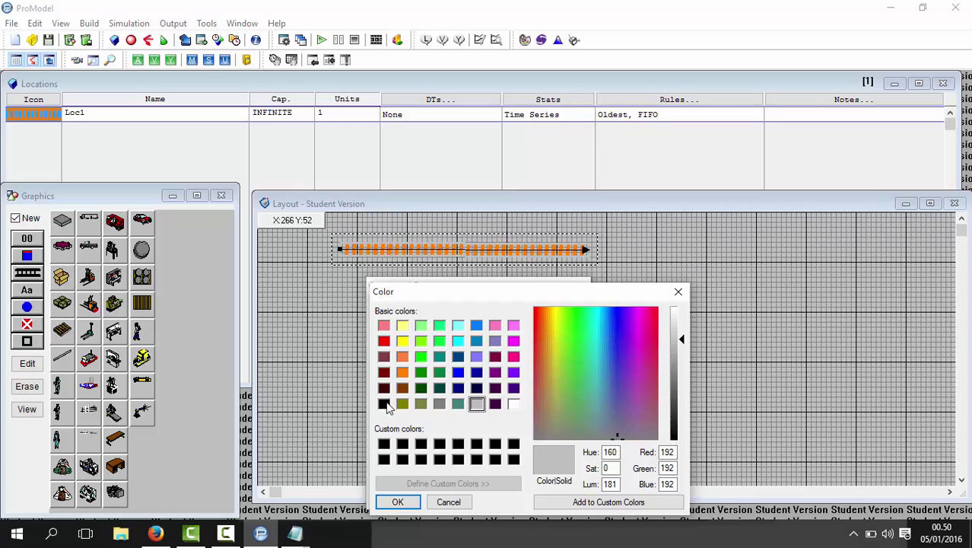
left_click(385, 405)
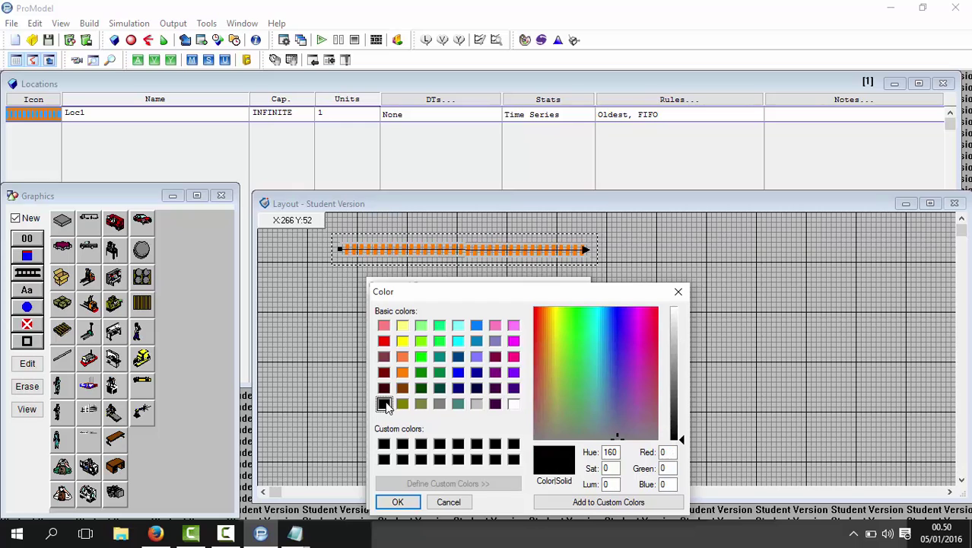
left_click(396, 506)
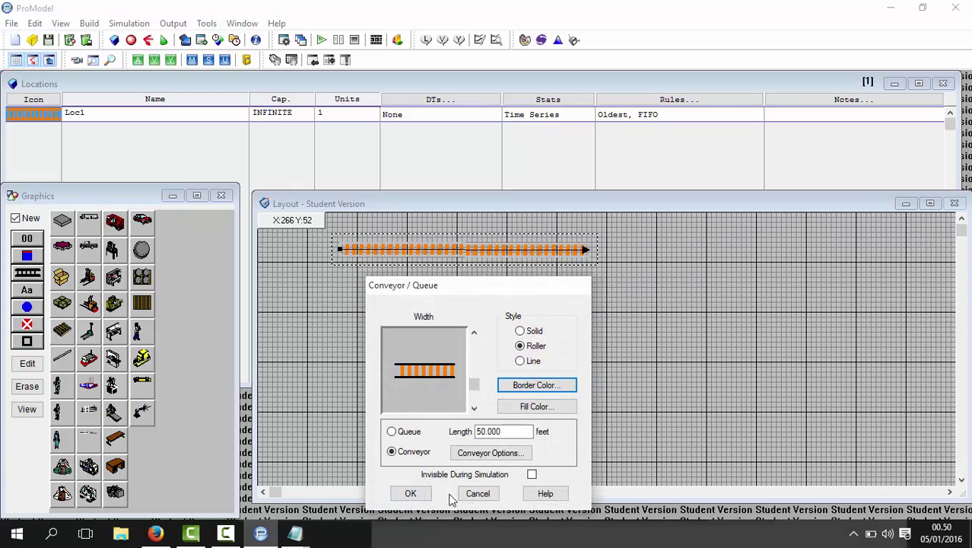
Set the conveyor's fill colour to light gray (RGB 192, 192, 192) and apply the graphic changes
left_click(536, 406)
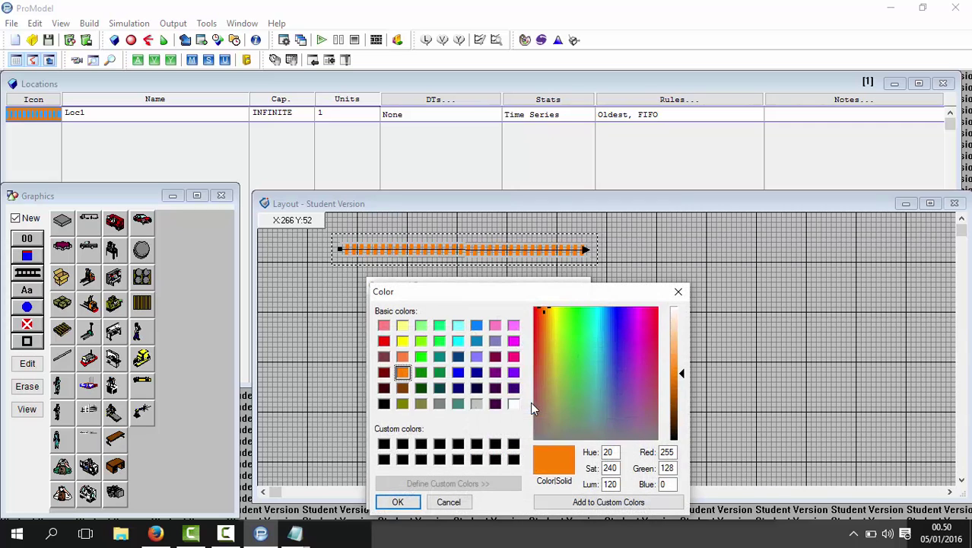
left_click(476, 404)
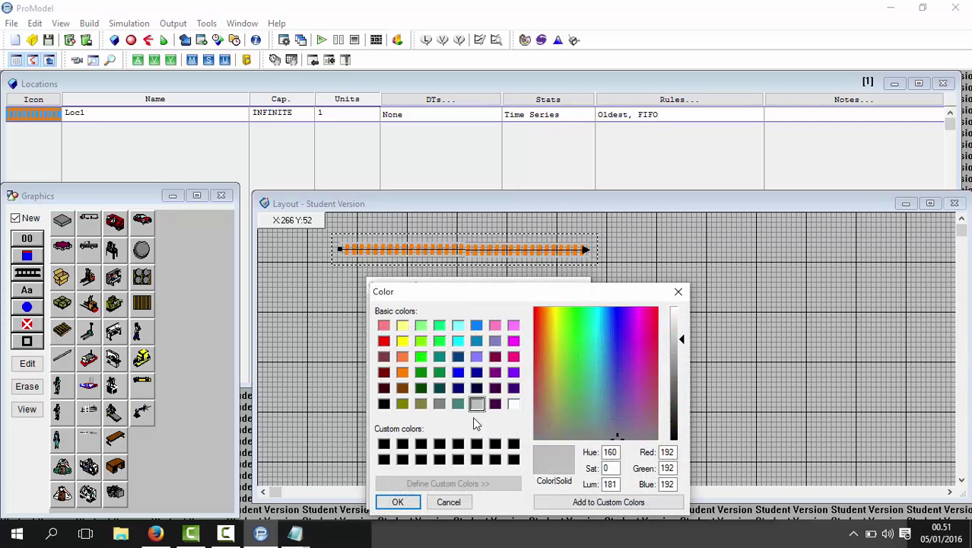
left_click(411, 502)
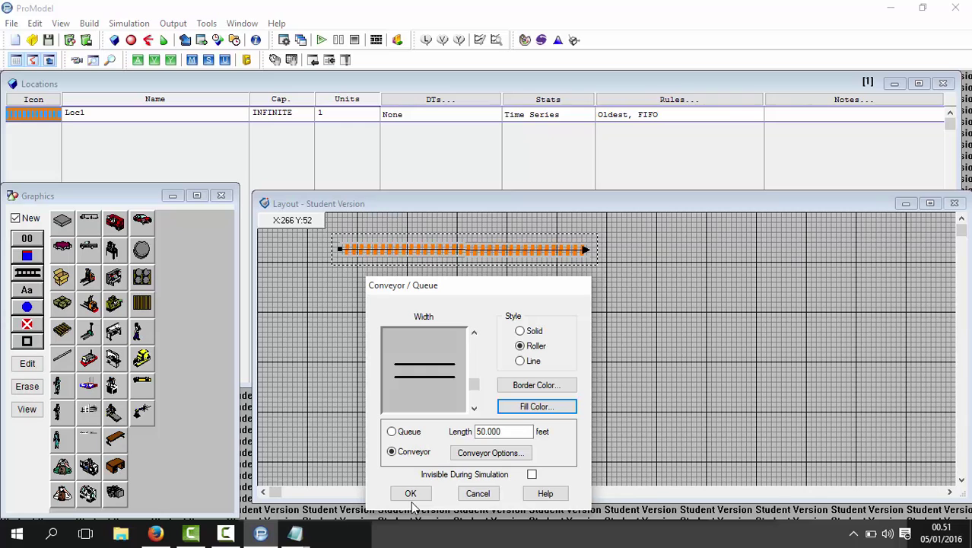
left_click(411, 494)
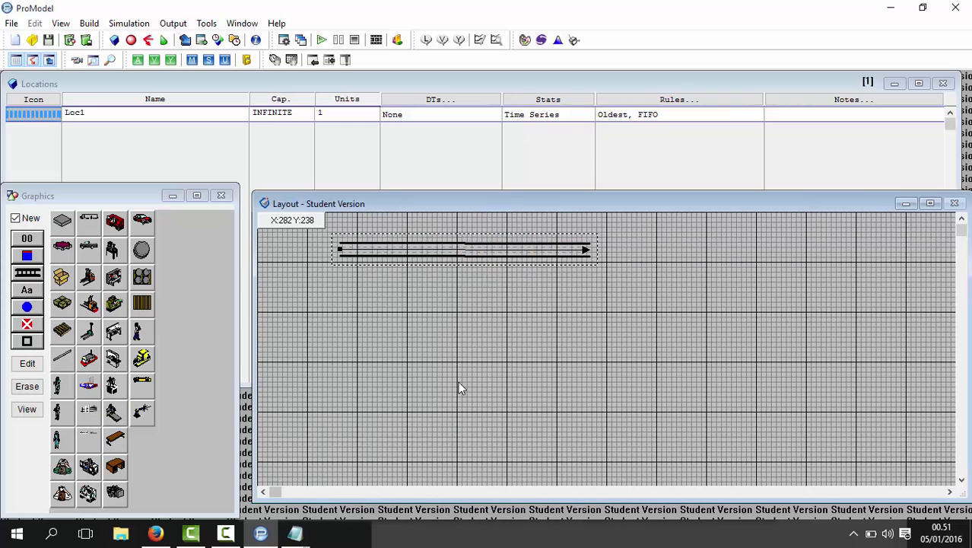
Set the conveyor graphic's fill colour to medium gray (RGB 128, 128, 128) and apply the graphic changes
right_click(444, 249)
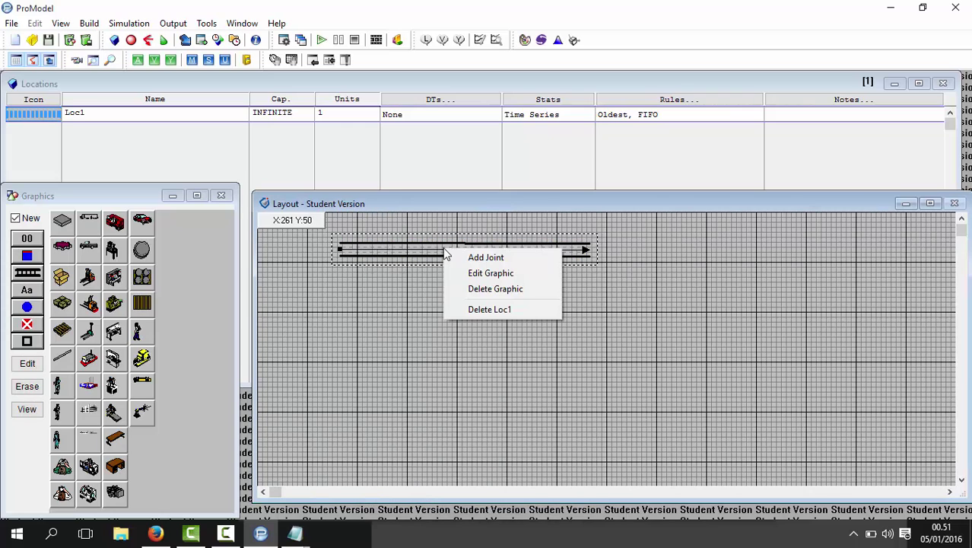
left_click(472, 274)
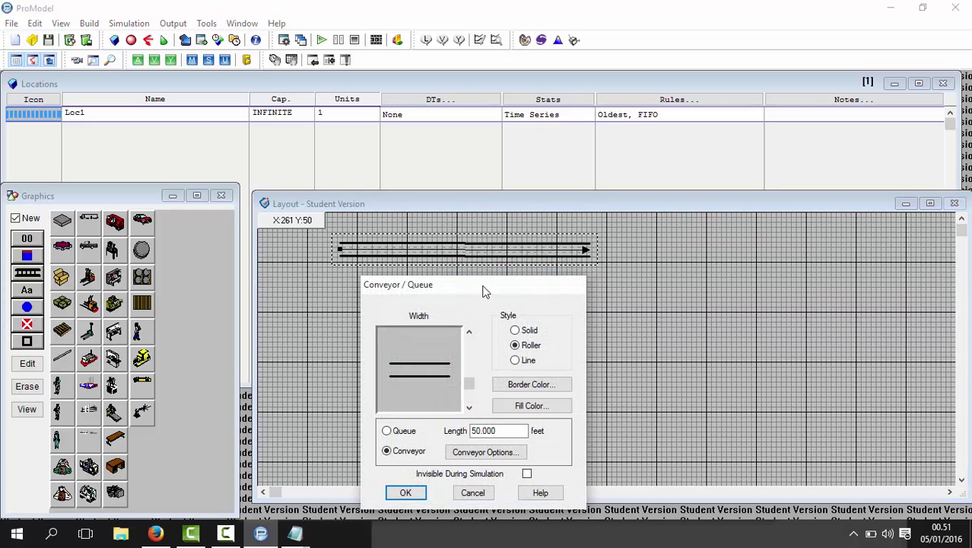
left_click(527, 409)
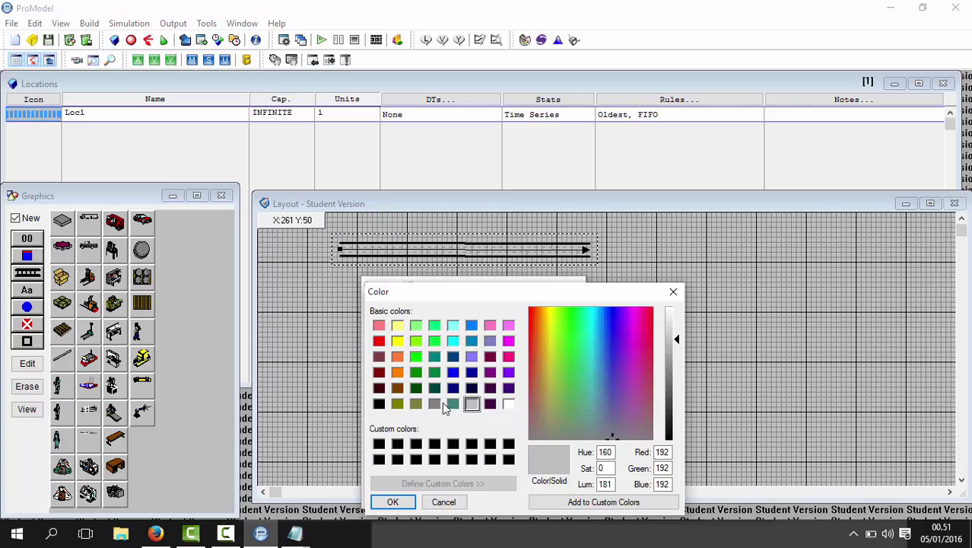
left_click(434, 403)
left_click(581, 502)
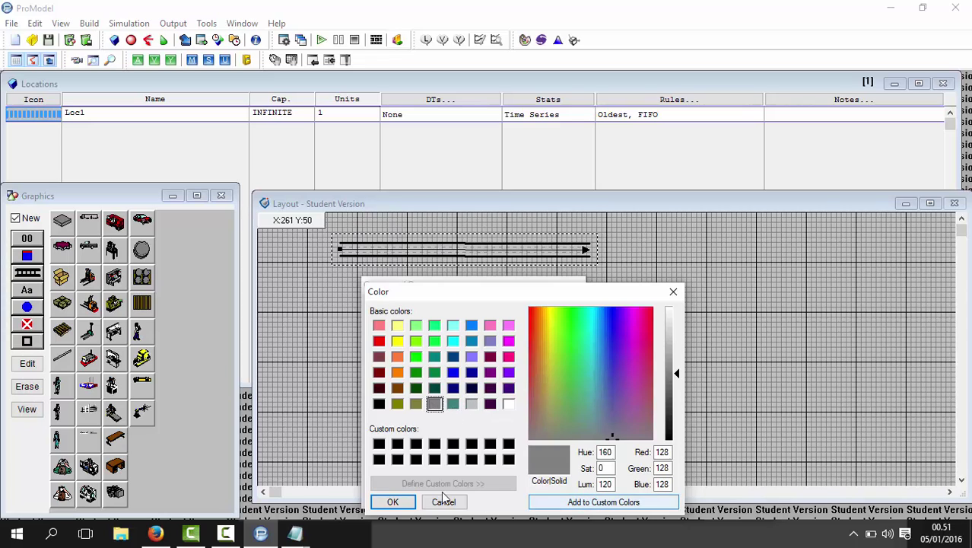
left_click(400, 501)
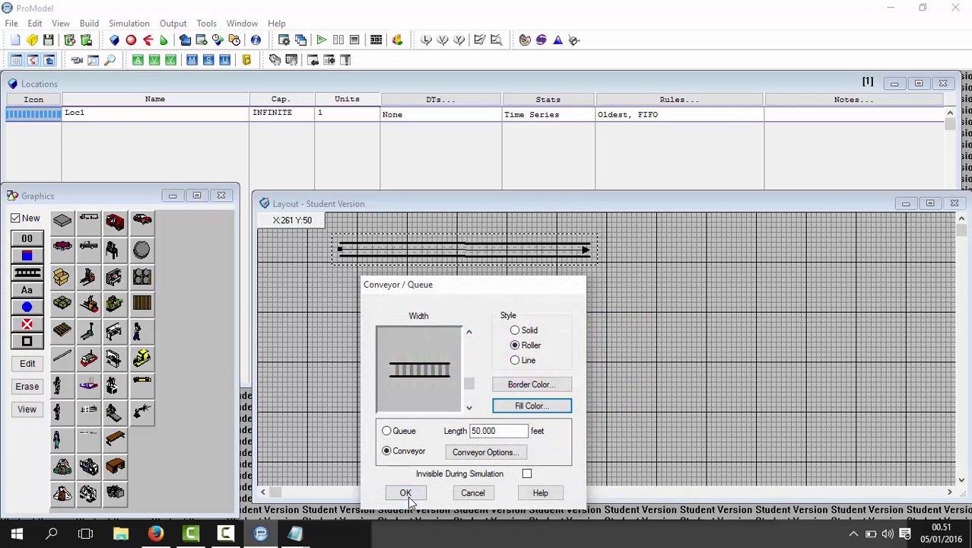
left_click(407, 494)
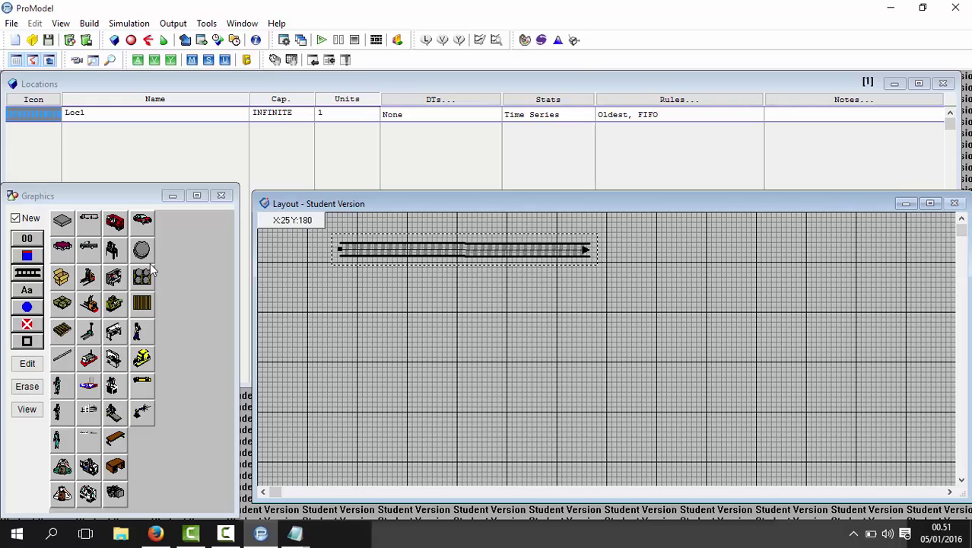
Add a text label to the existing conveyor location without creating a new location, and position it centred just above the conveyor
left_click(32, 295)
left_click(27, 294)
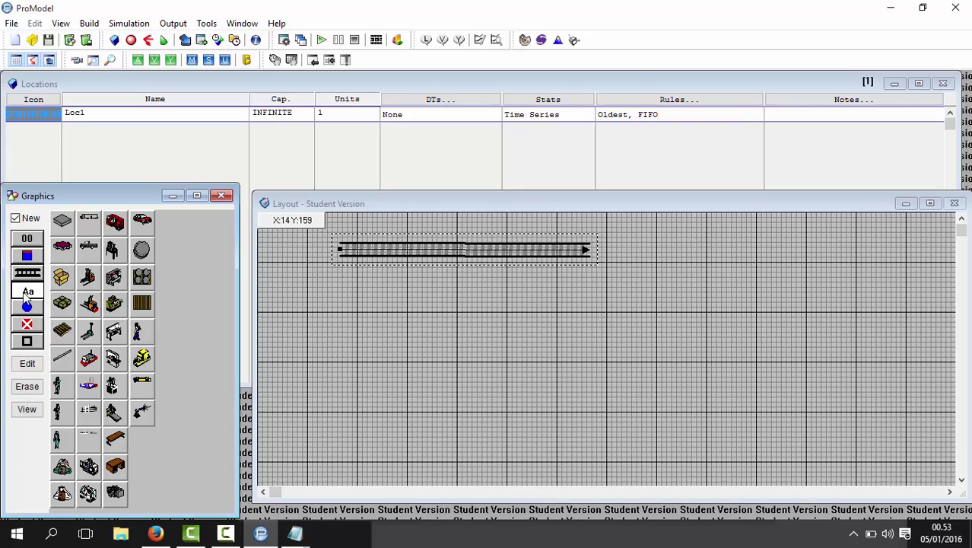
left_click(15, 219)
left_click(28, 274)
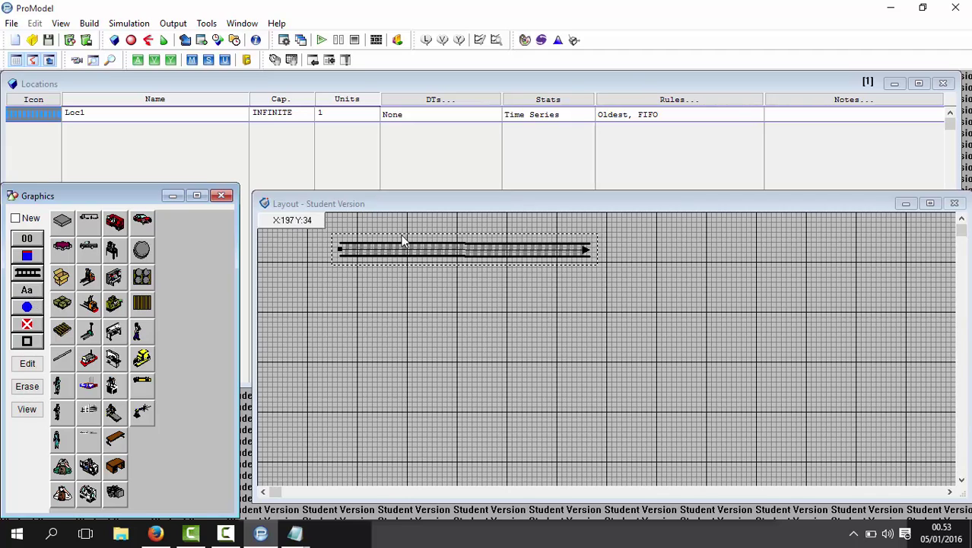
left_click(412, 265)
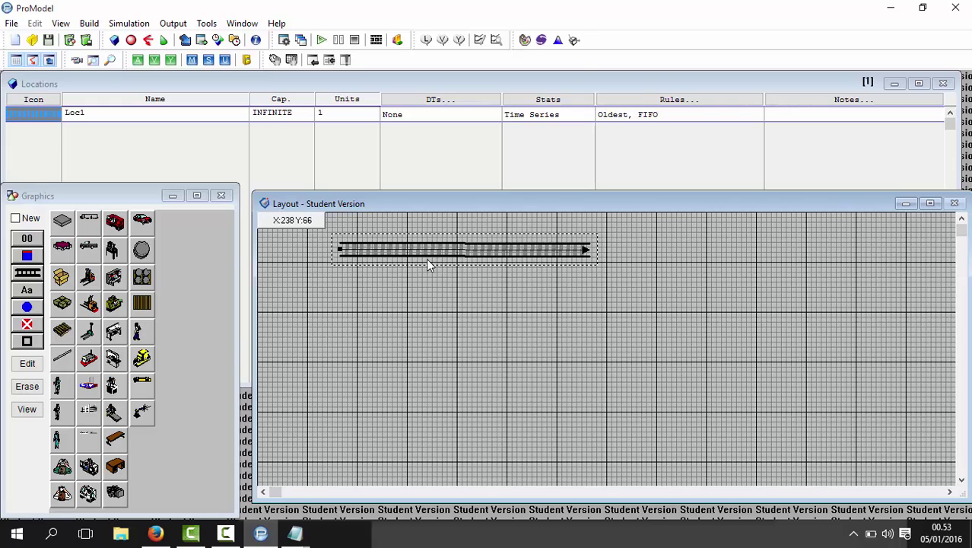
left_click(25, 292)
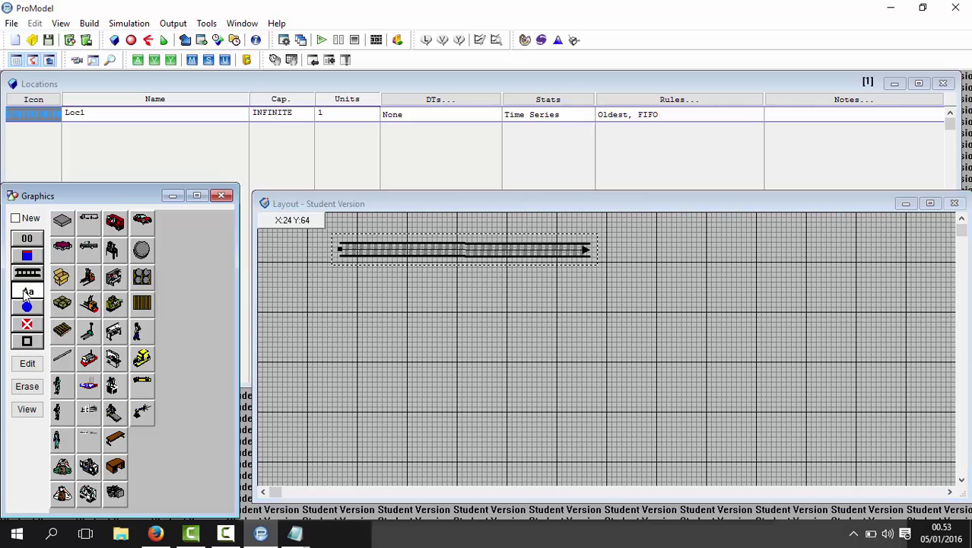
left_click(390, 262)
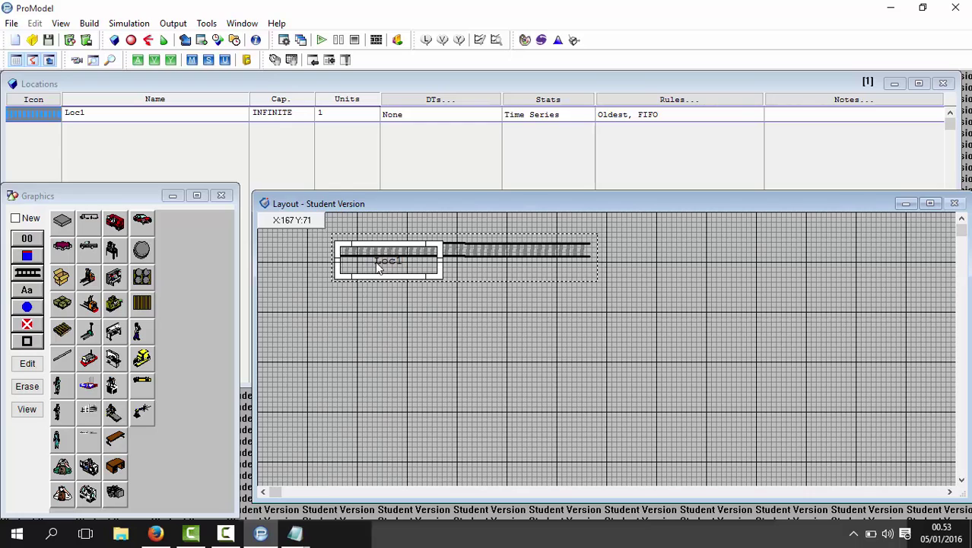
left_click_drag(382, 267, 462, 239)
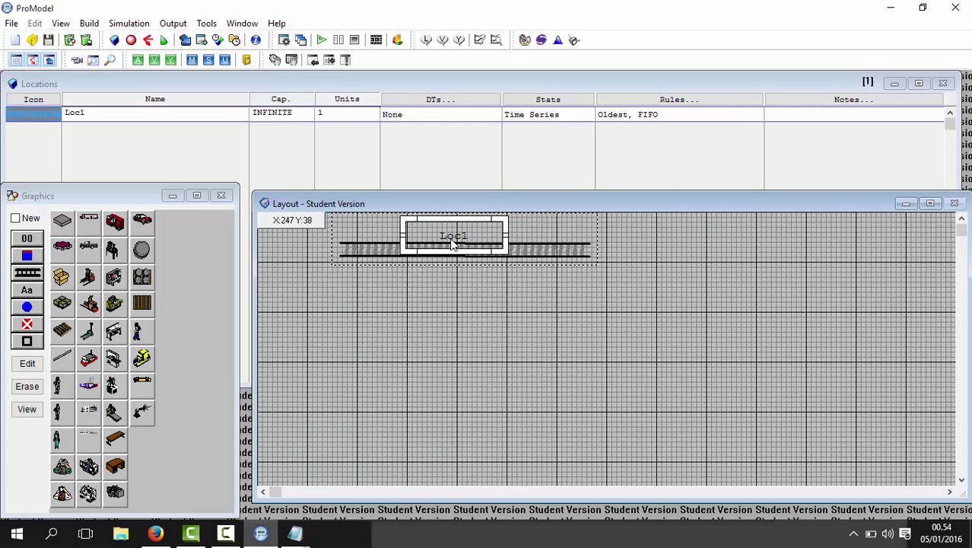
Change the conveyor label's text to "Monitoring Queue" and widen its frame so the whole text fits
double_click(468, 242)
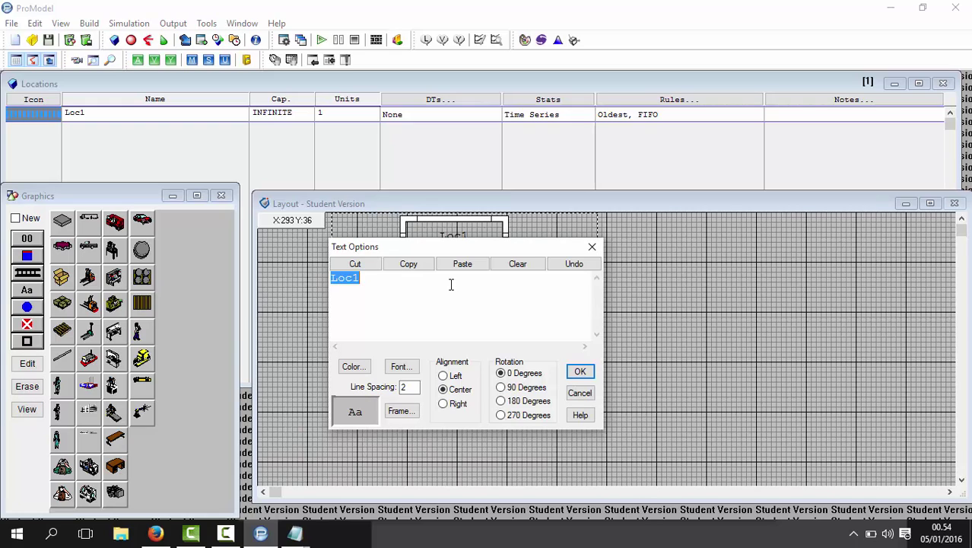
type("Monitoring")
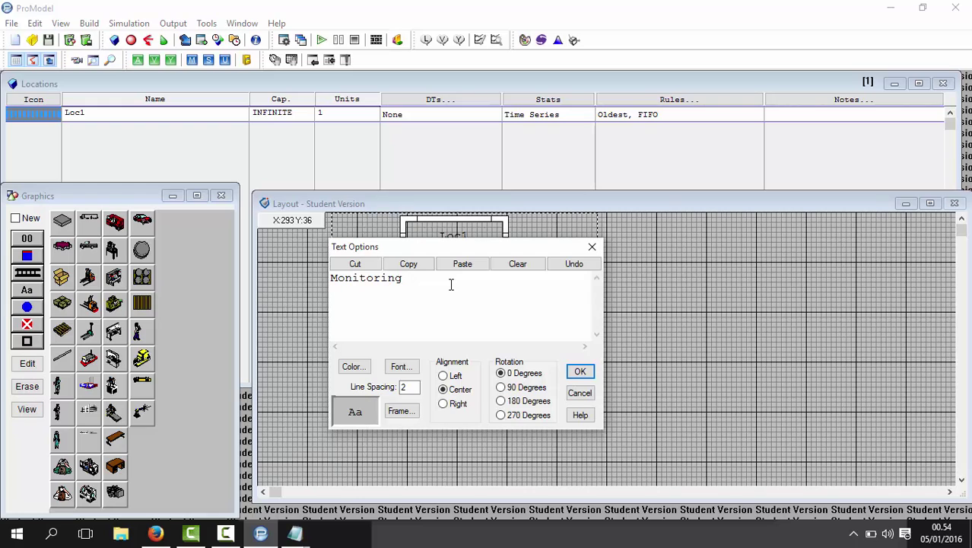
type("Queue")
left_click(579, 371)
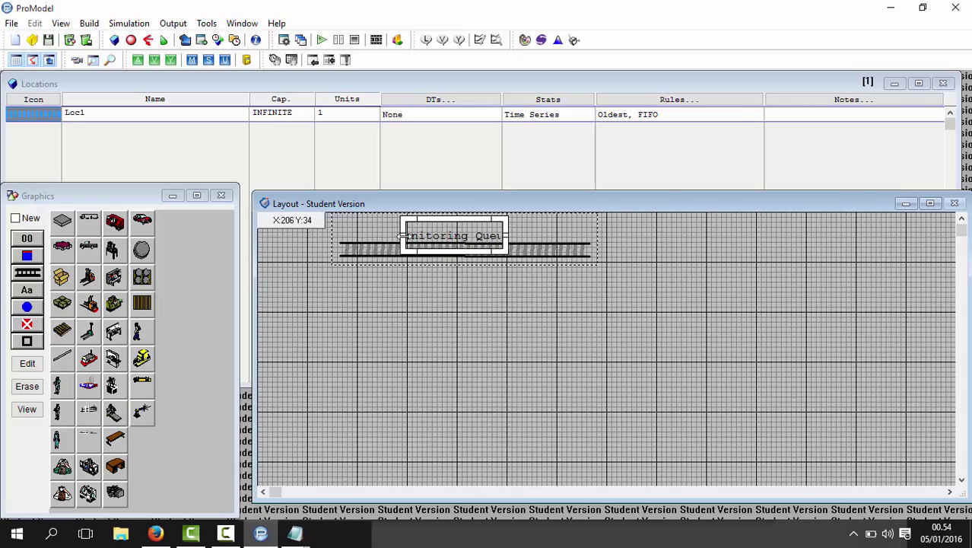
left_click_drag(381, 234, 377, 234)
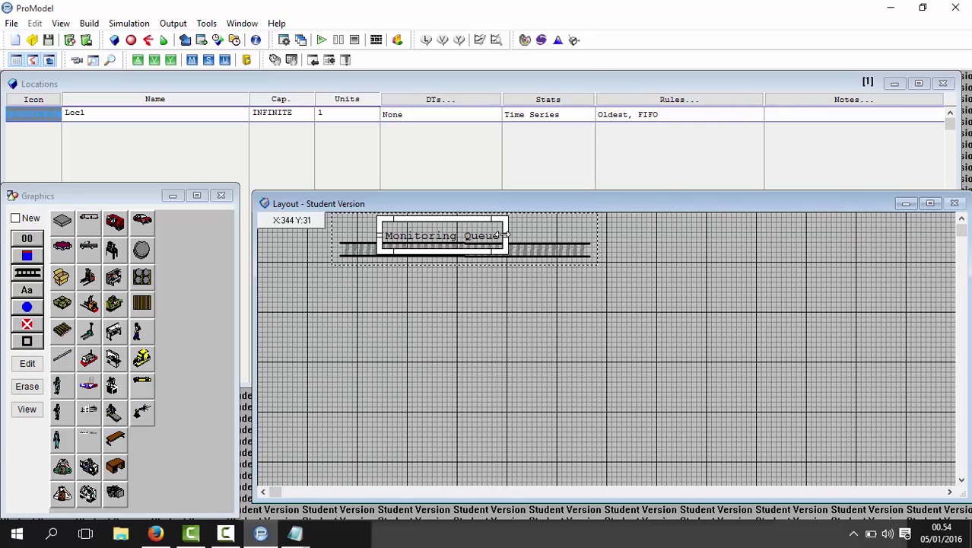
left_click_drag(503, 235, 466, 237)
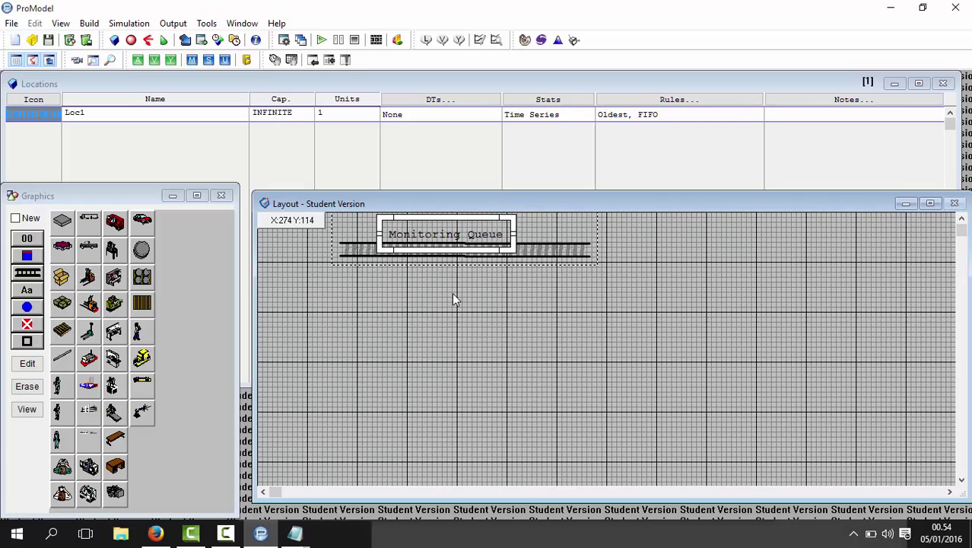
Draw a second horizontal conveyor as a new location, parallel to and just below the first, with about the same length
left_click(34, 279)
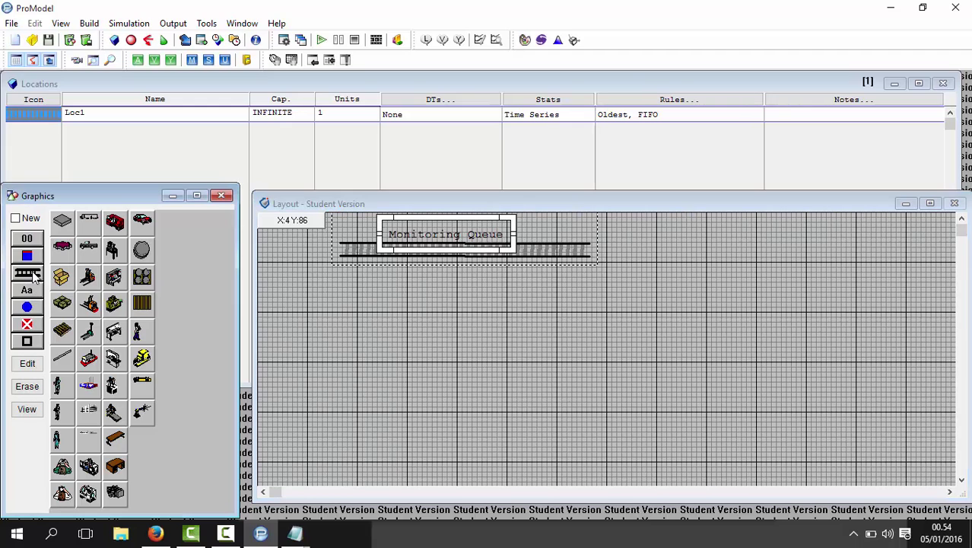
left_click(16, 219)
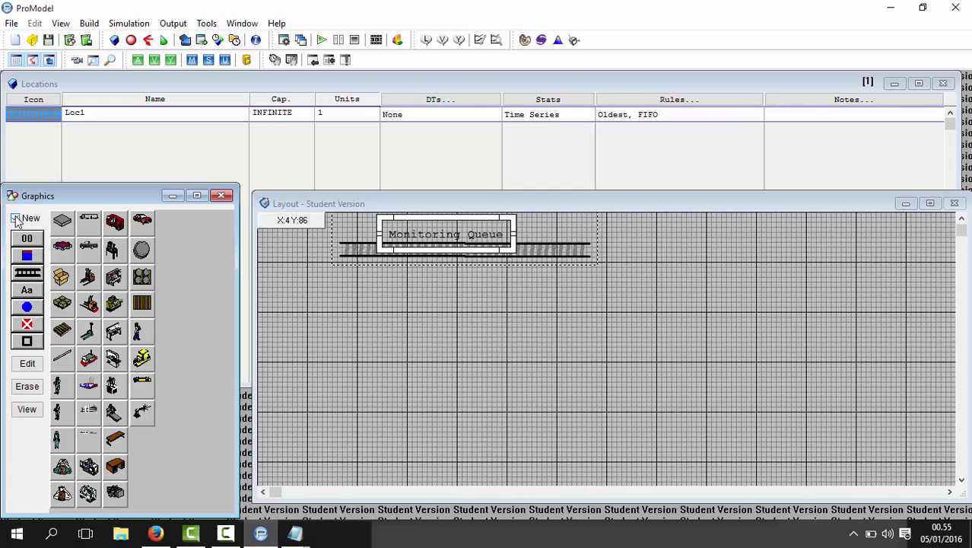
left_click(26, 274)
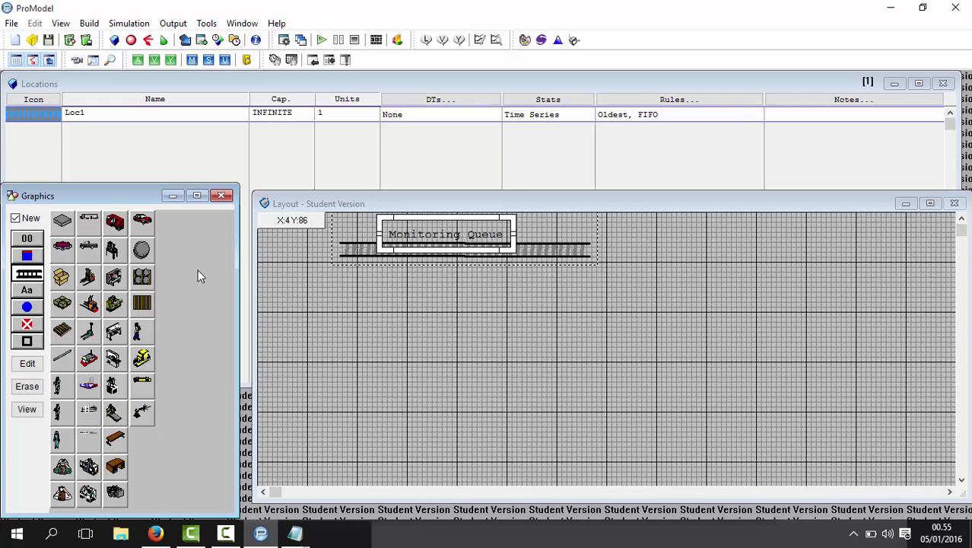
left_click(340, 284)
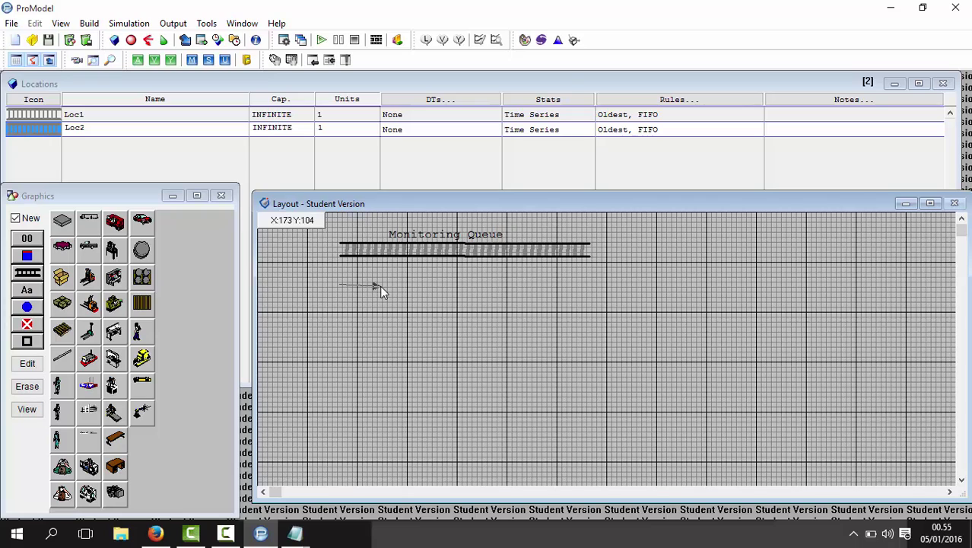
right_click(586, 283)
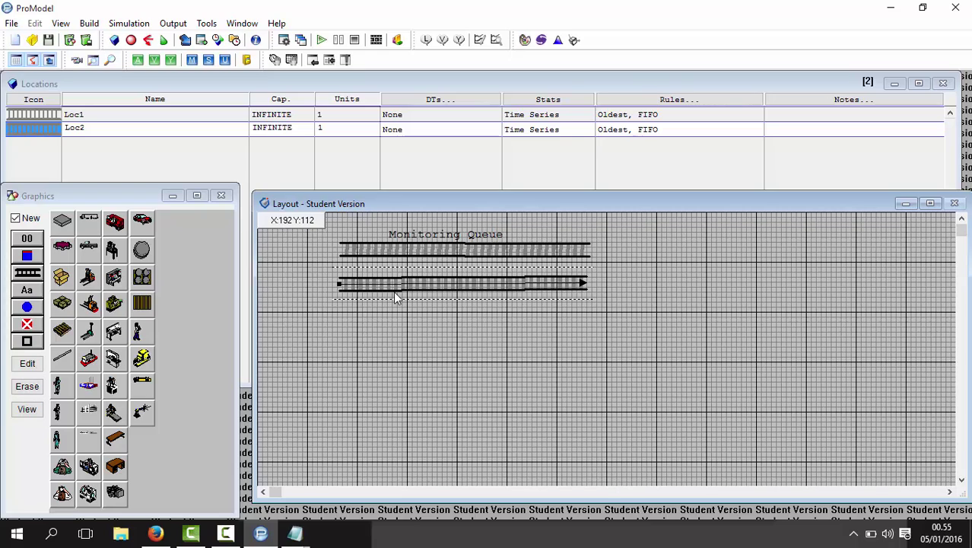
Add a text label to the second conveyor without creating a new location, and position it centred just below that conveyor
left_click(15, 219)
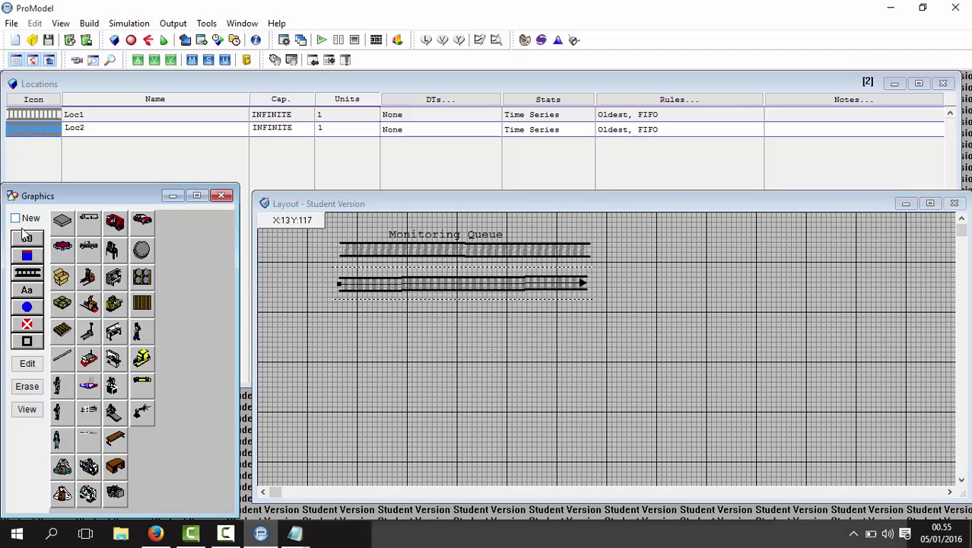
left_click(27, 291)
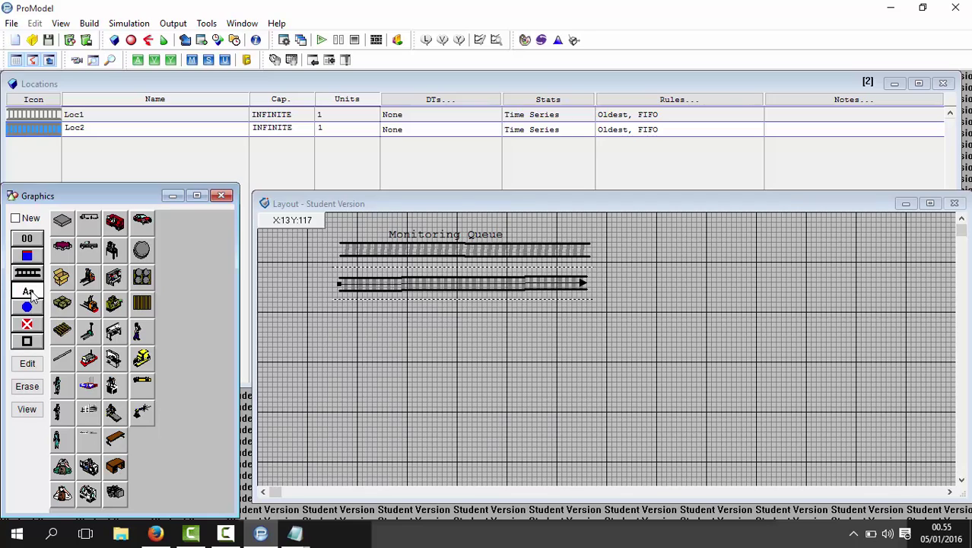
left_click(417, 299)
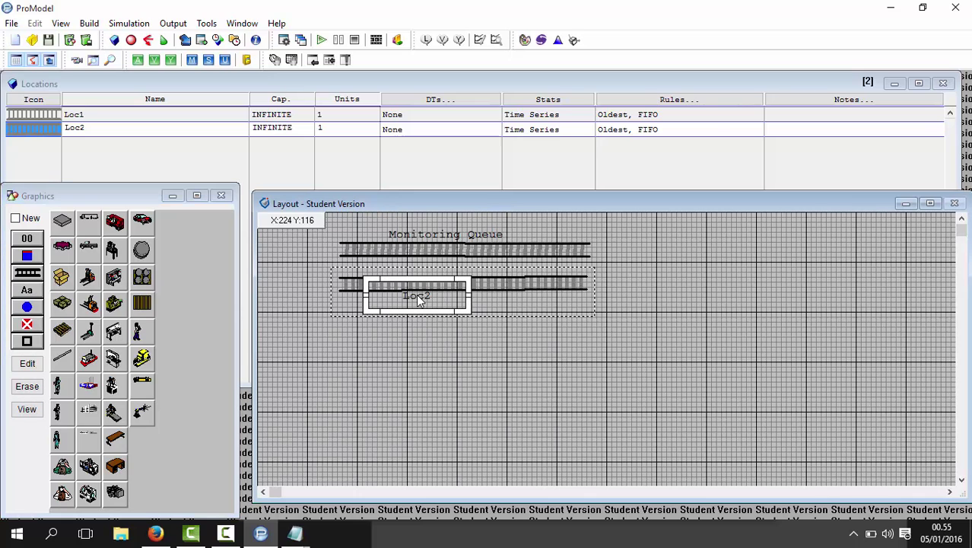
left_click_drag(421, 299, 459, 307)
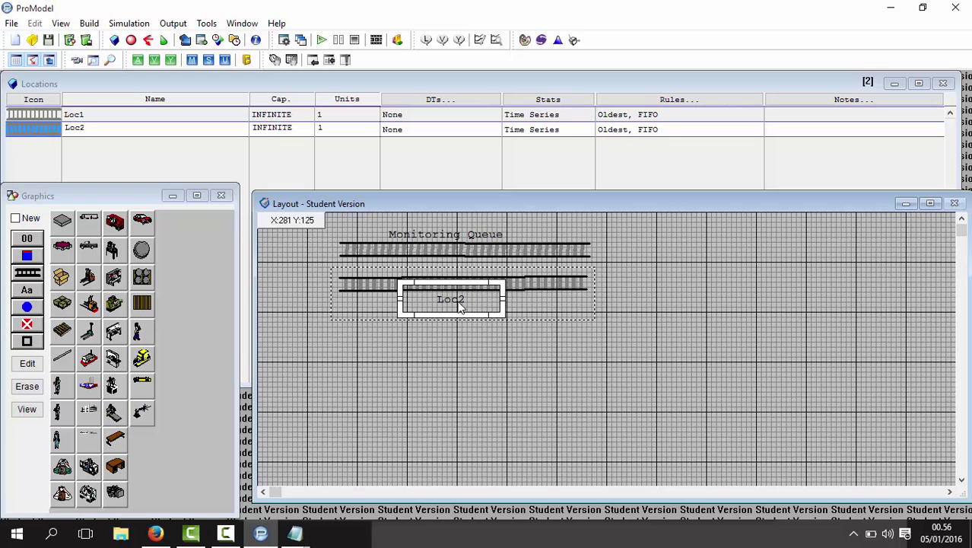
Change the second conveyor label's text to "EmpetyBox Queue" and widen its frame so the whole text fits
double_click(459, 304)
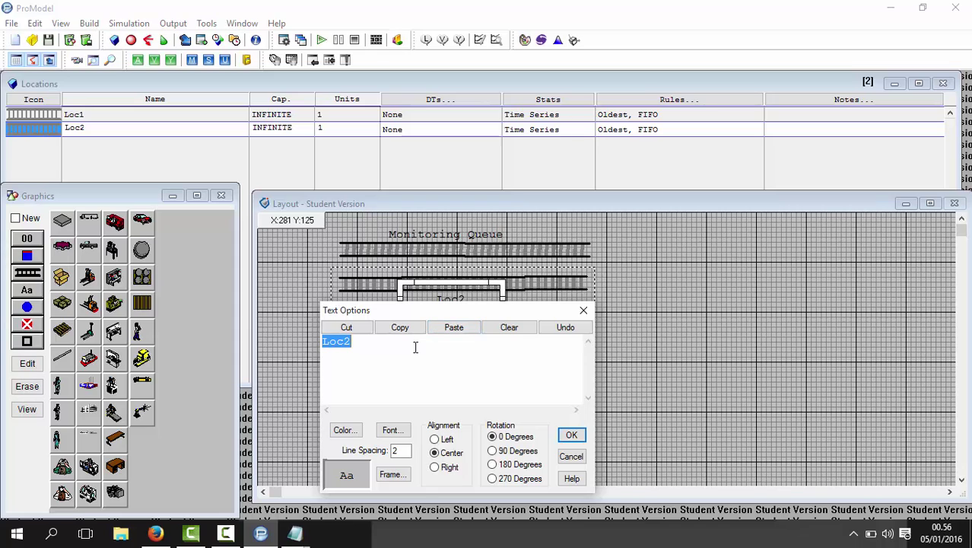
type("Empety")
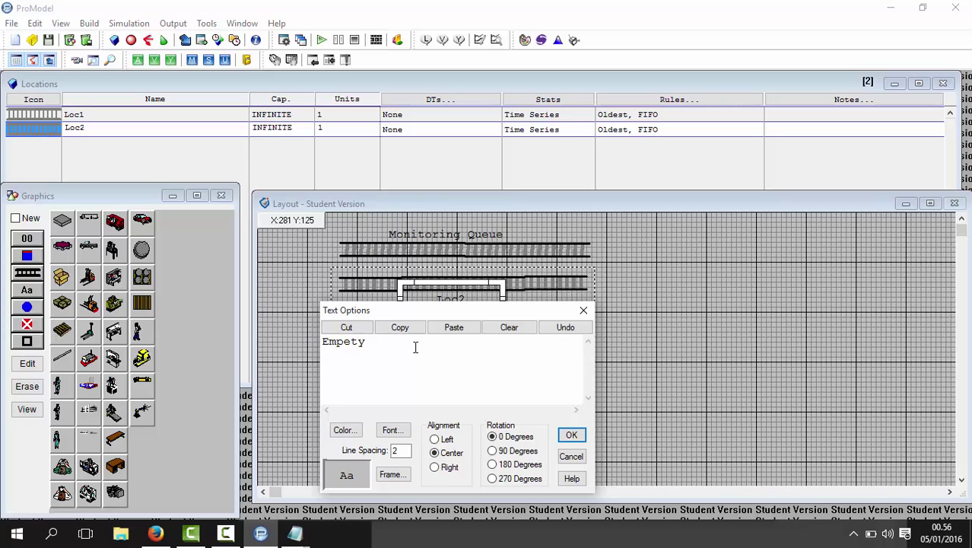
type("Box")
type("Queue")
left_click(571, 436)
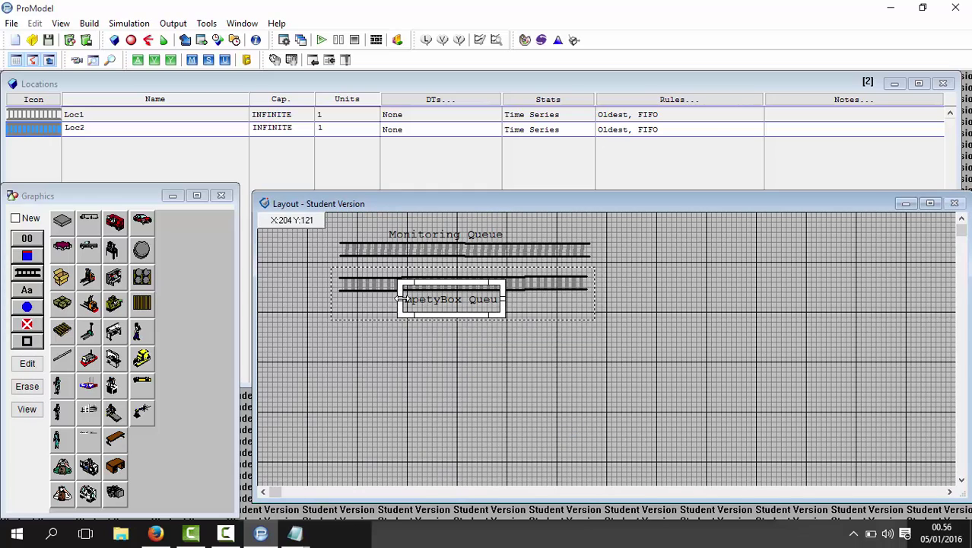
left_click_drag(392, 300, 373, 300)
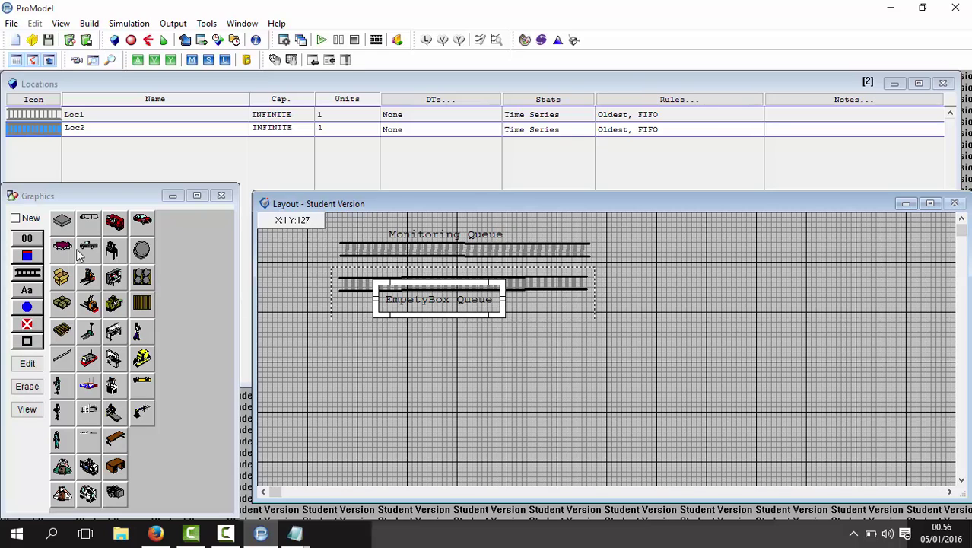
Add two new locations before the conveyors' starts: a raw material block beside the Monitoring Queue and an open box beside the EmpetyBox Queue
left_click(16, 218)
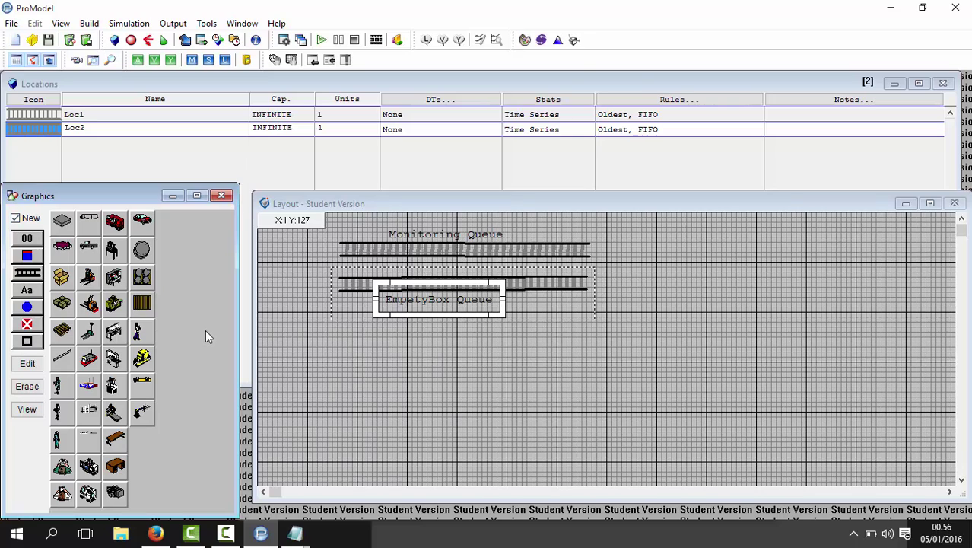
left_click(63, 220)
left_click(309, 249)
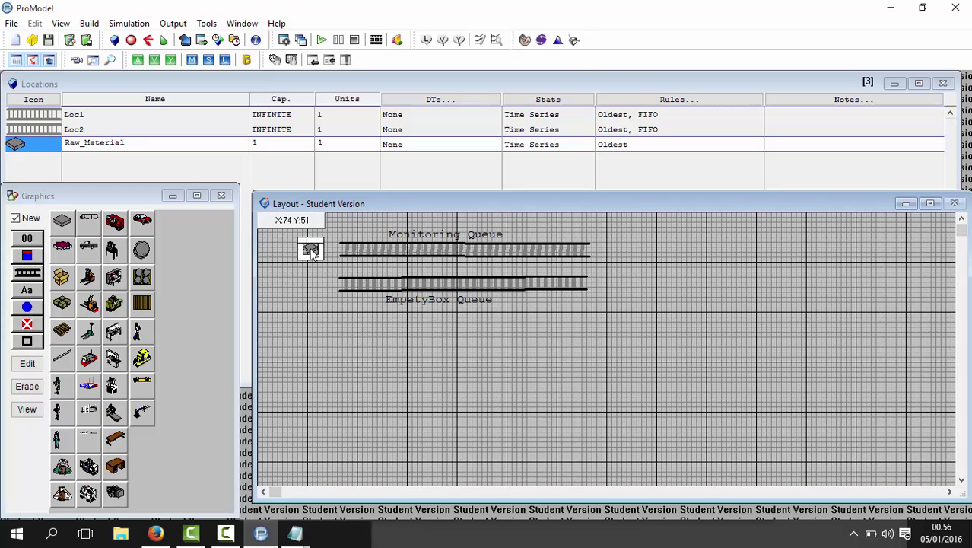
left_click(60, 280)
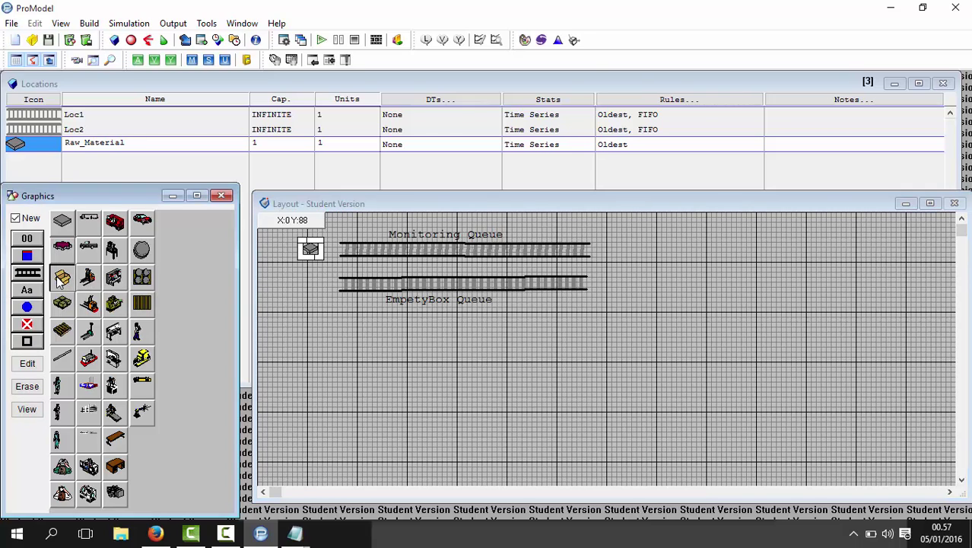
double_click(307, 283)
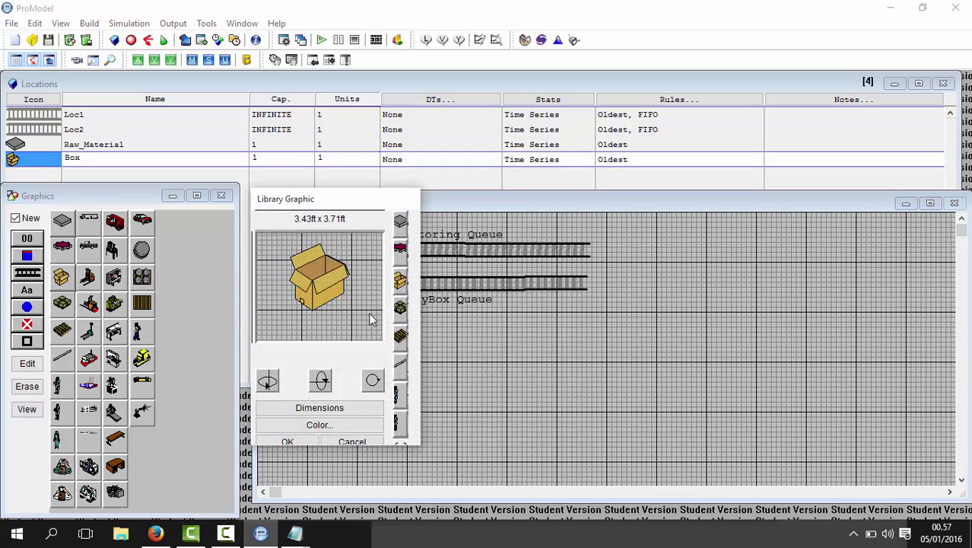
left_click(342, 440)
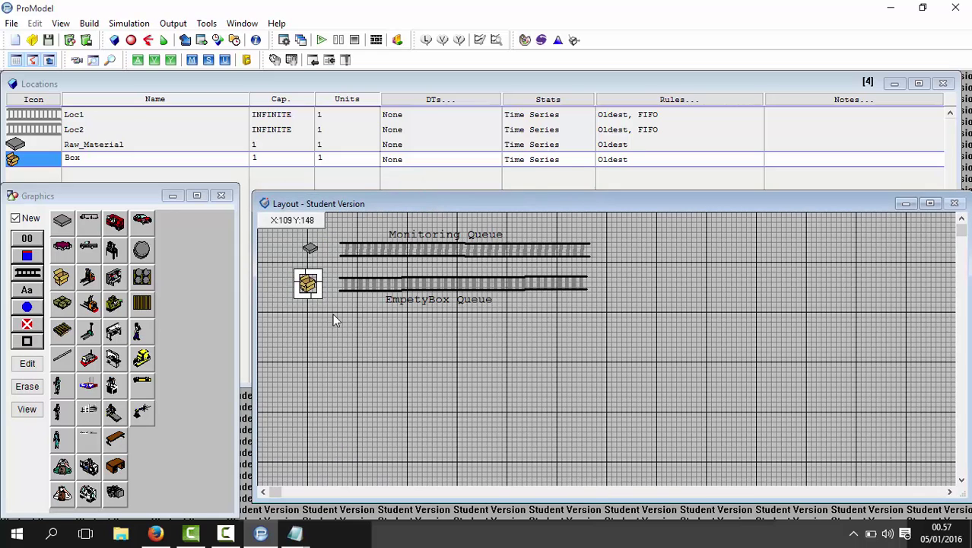
Align the box location below the raw material block, and add a table location just past the ends of the two conveyors
left_click_drag(308, 286, 312, 290)
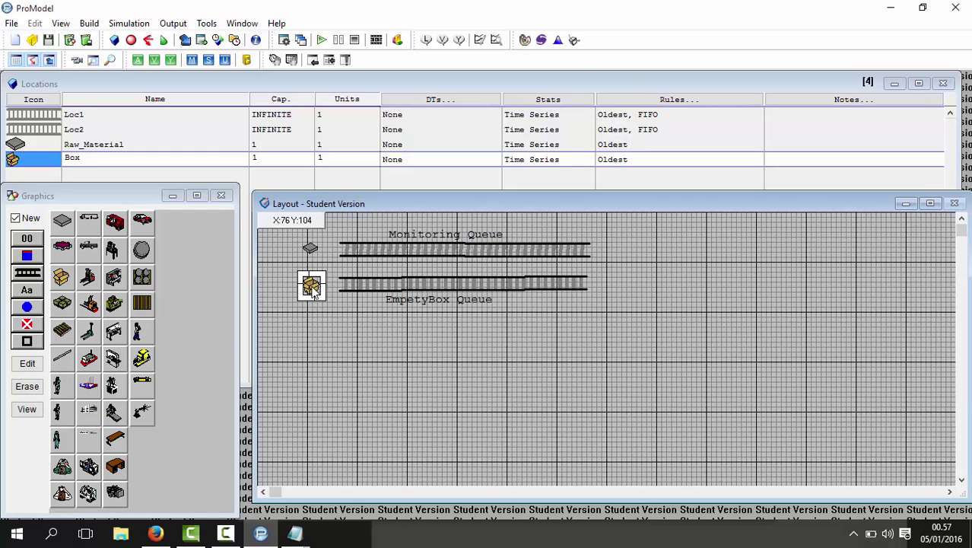
left_click(116, 441)
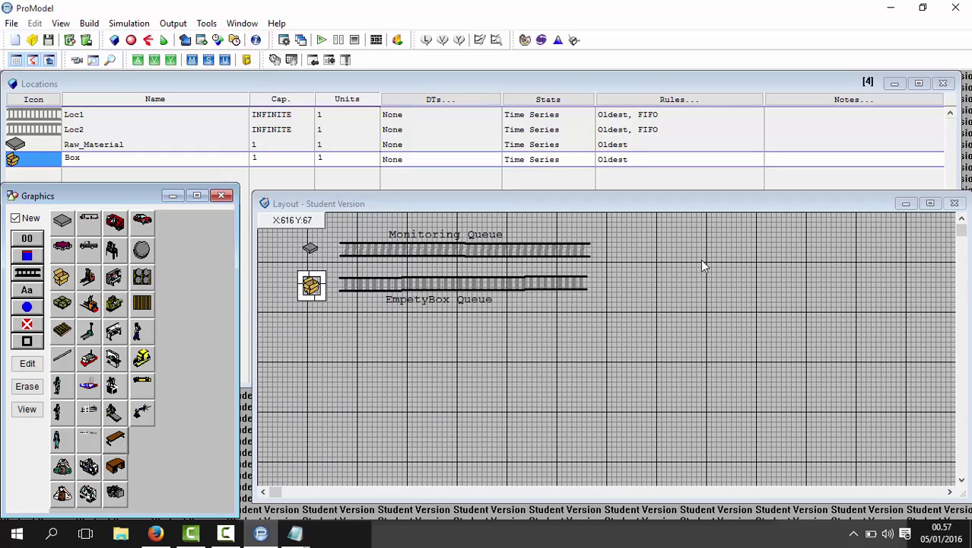
left_click(616, 263)
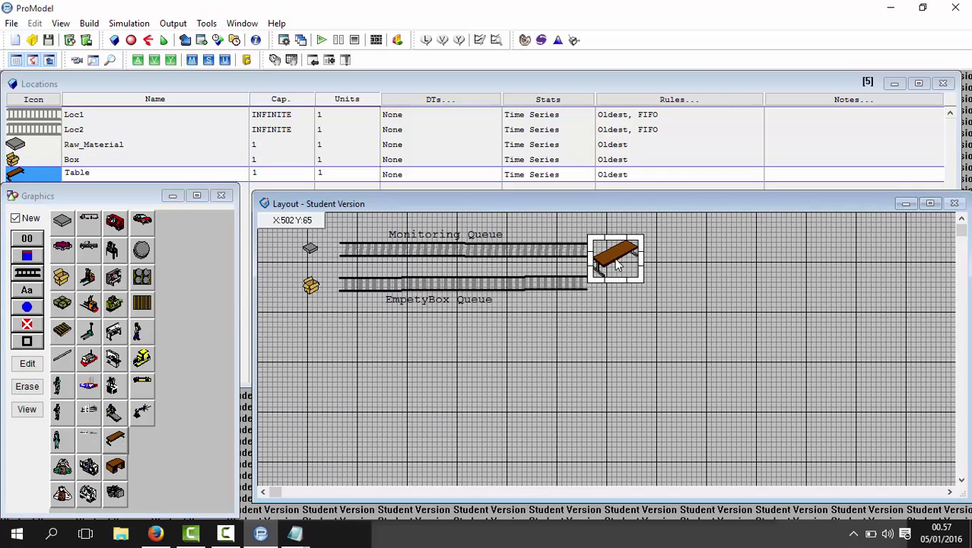
left_click_drag(616, 264, 631, 270)
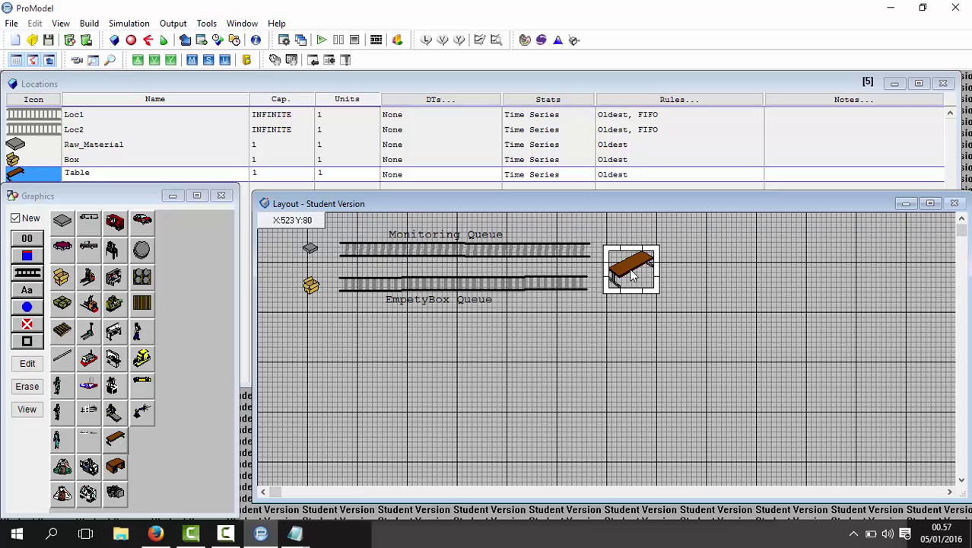
left_click_drag(631, 270, 629, 268)
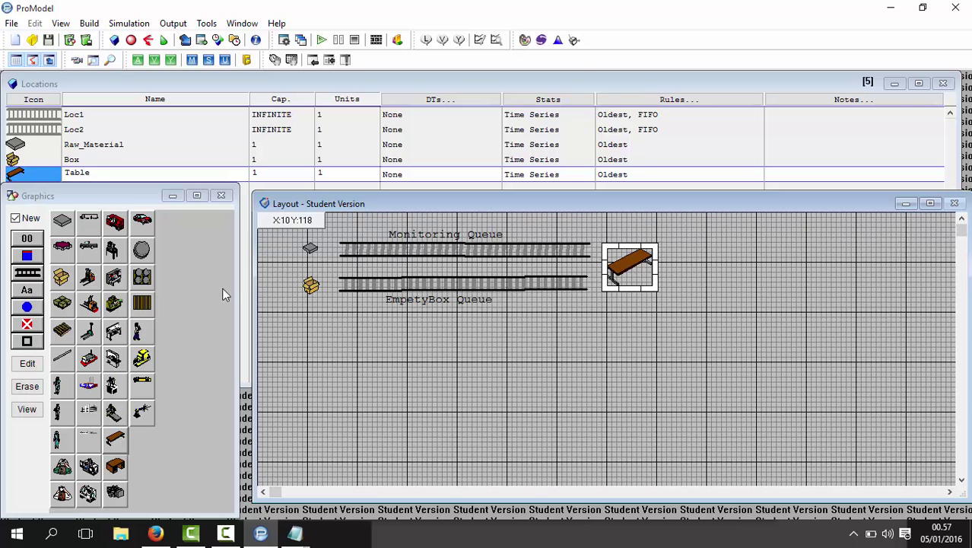
Draw an L-shaped conveyor as a new location, starting beside the table with a short horizontal run and turning into a longer downward run
left_click(37, 278)
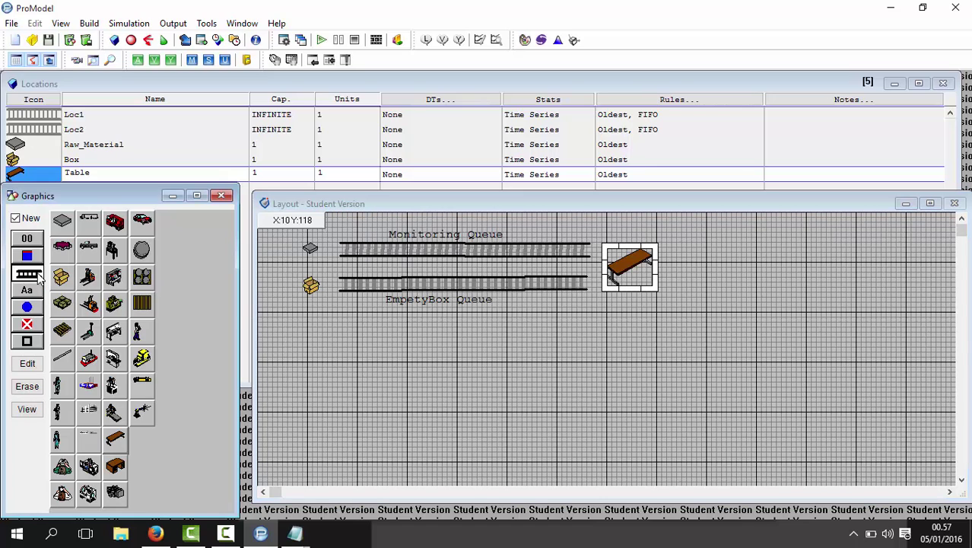
left_click(664, 268)
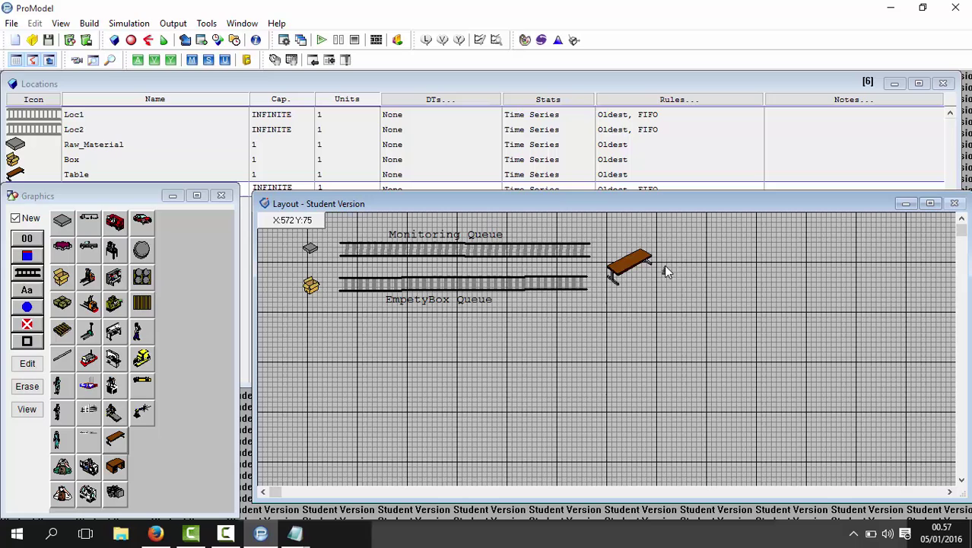
right_click(718, 265)
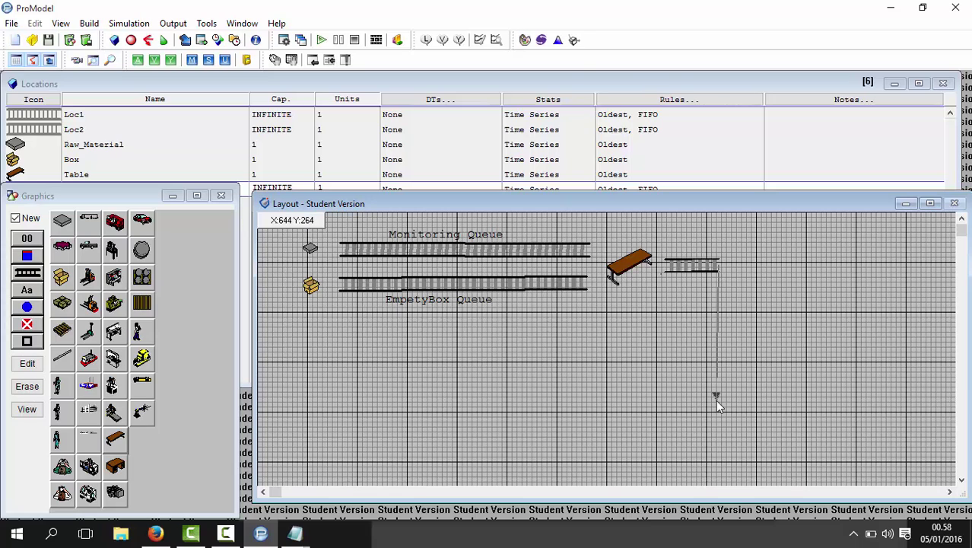
right_click(716, 399)
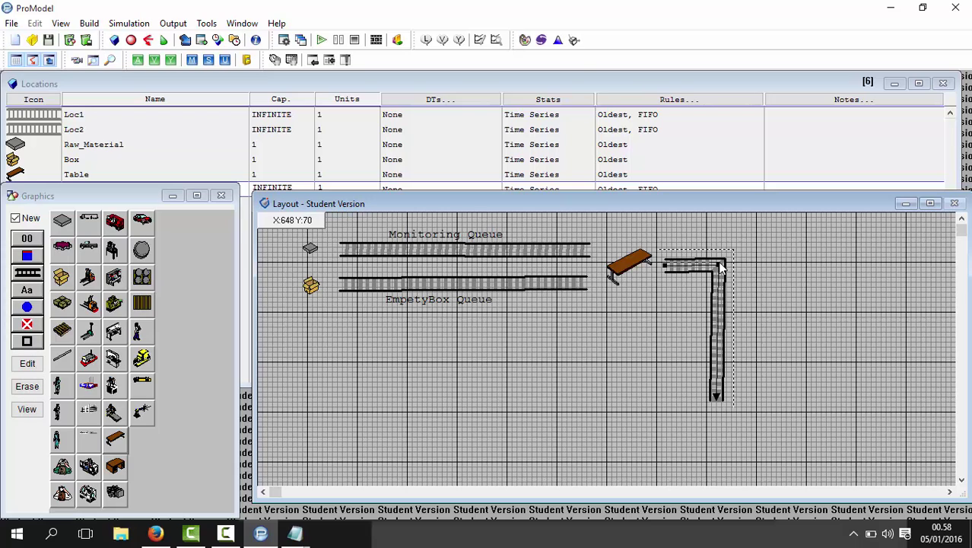
right_click(715, 397)
Add a desk as a new location beside the lower end of the L-shaped conveyor
left_click(118, 469)
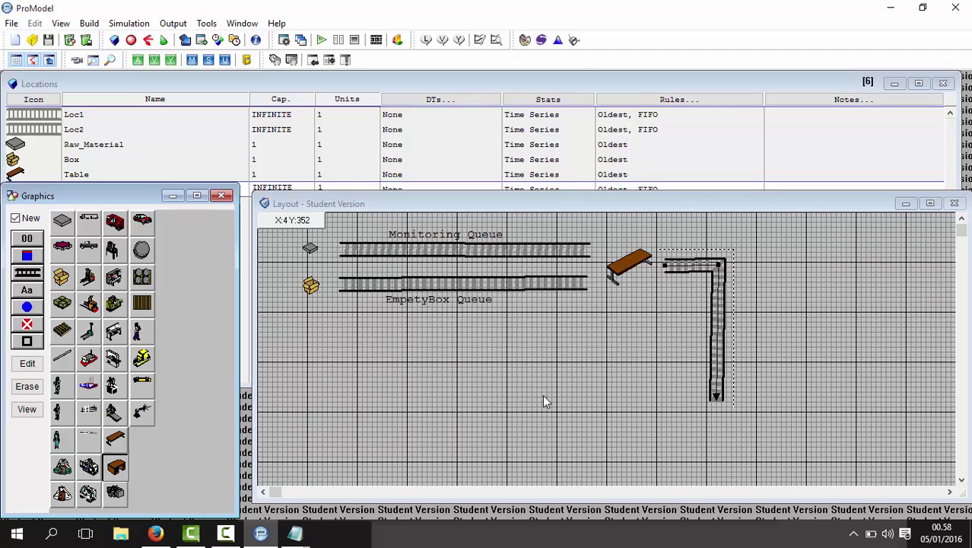
left_click(673, 416)
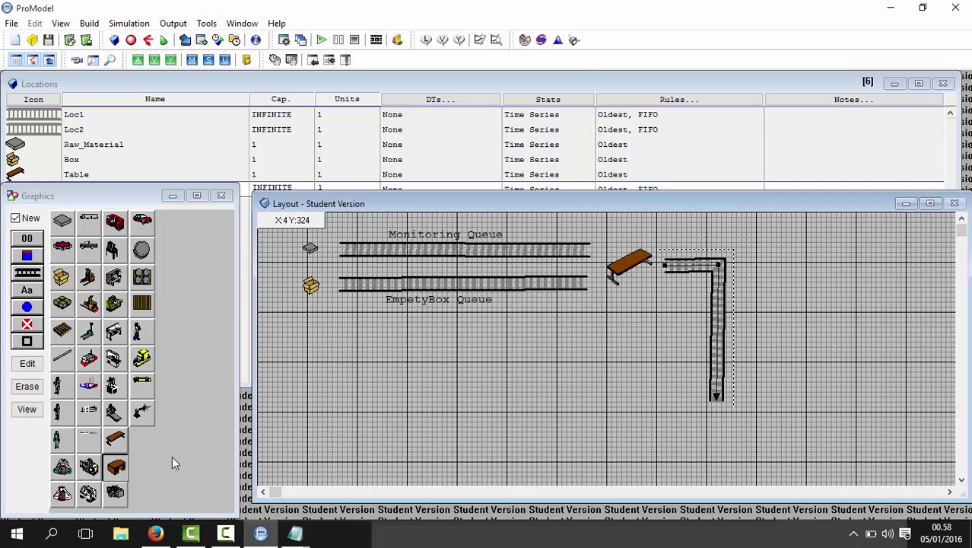
left_click(116, 467)
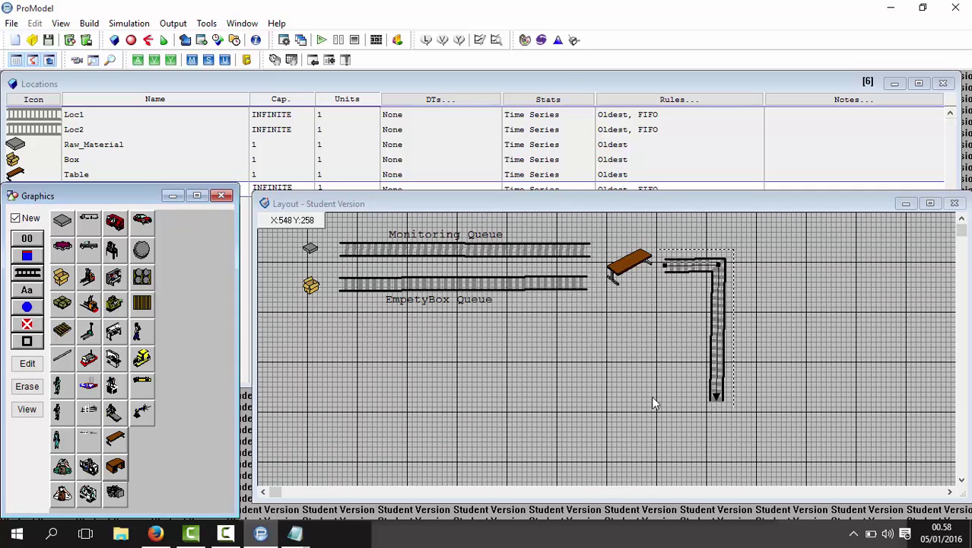
left_click(667, 410)
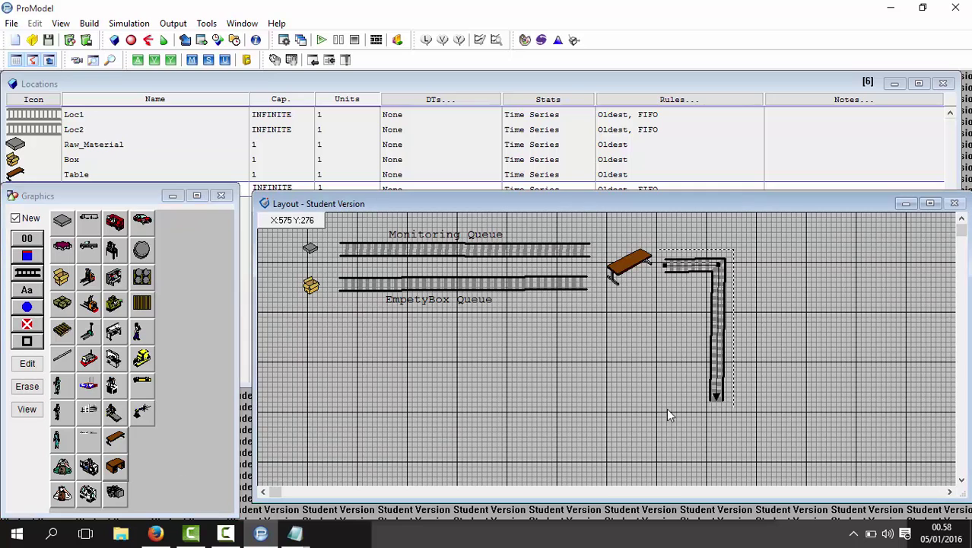
left_click(115, 467)
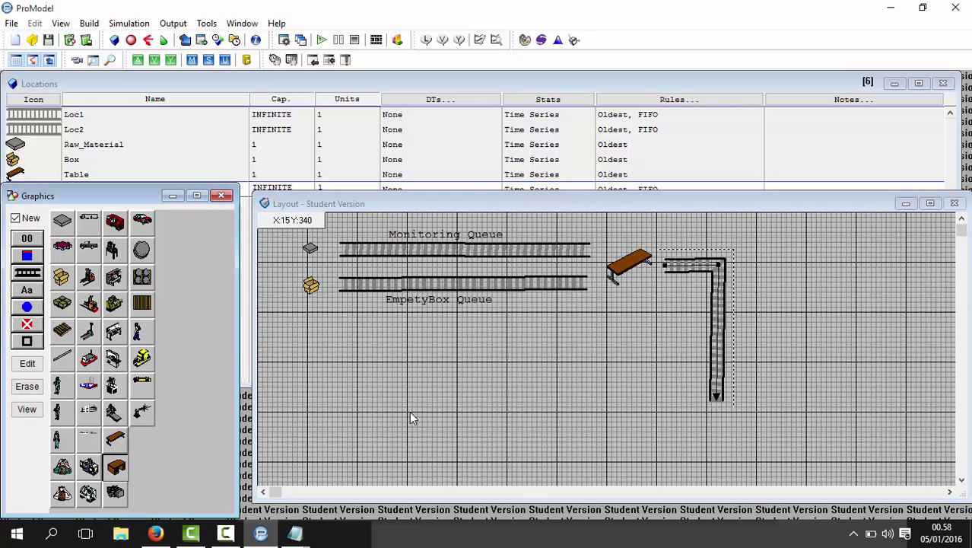
left_click(679, 421)
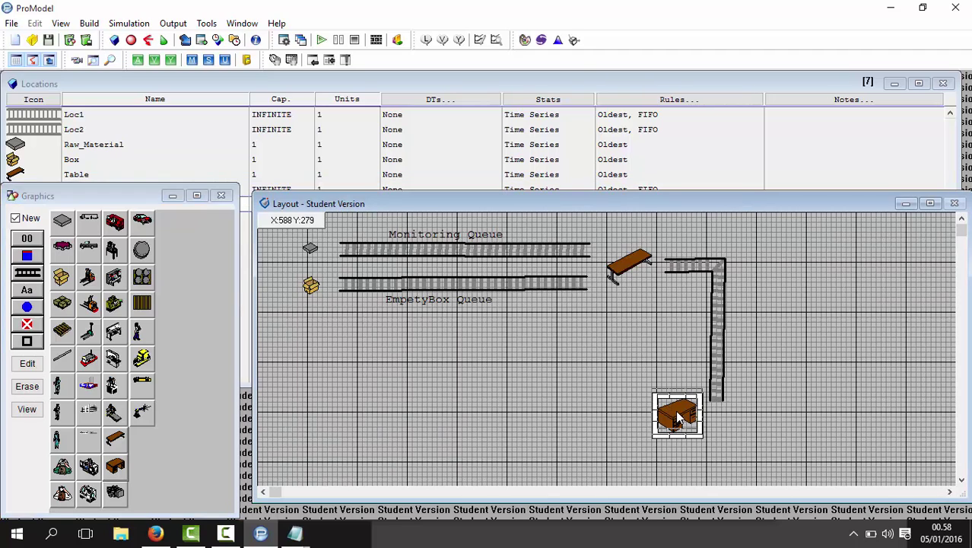
left_click_drag(678, 421, 677, 416)
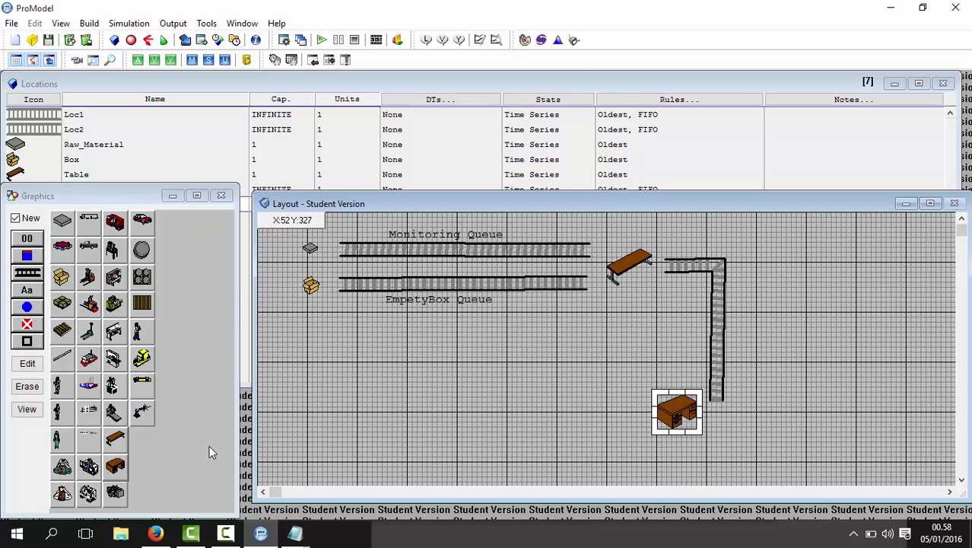
Add a standing worker as a new location and position it against the right side of the desk
left_click(67, 412)
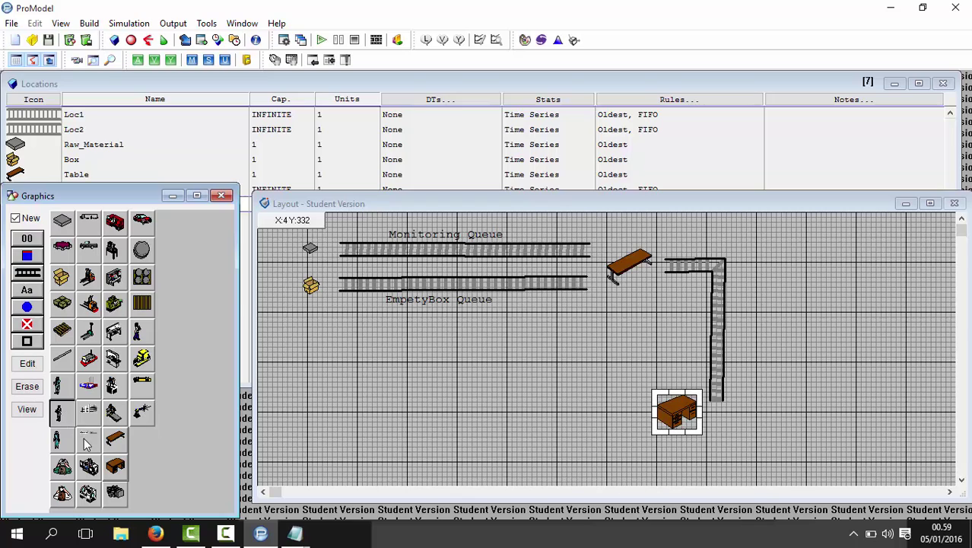
left_click(65, 417)
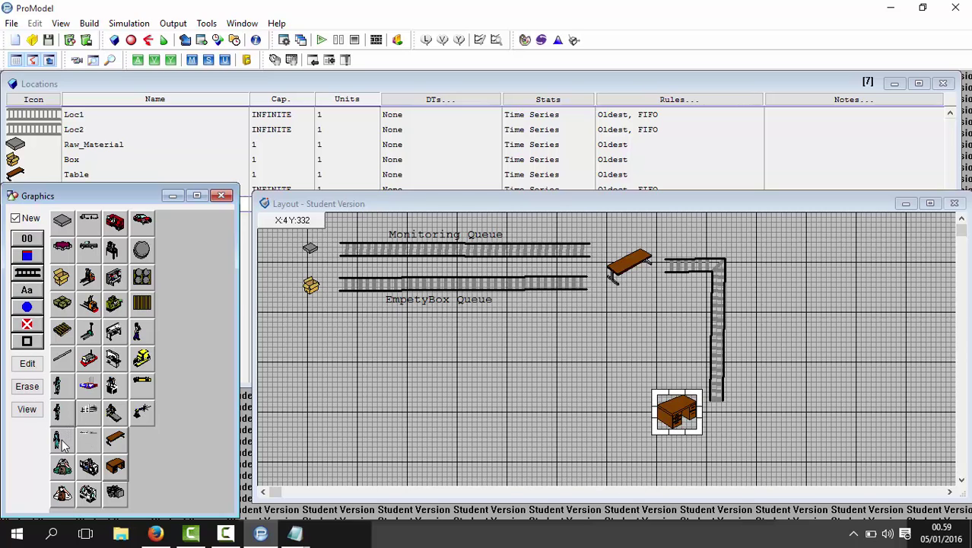
left_click(61, 418)
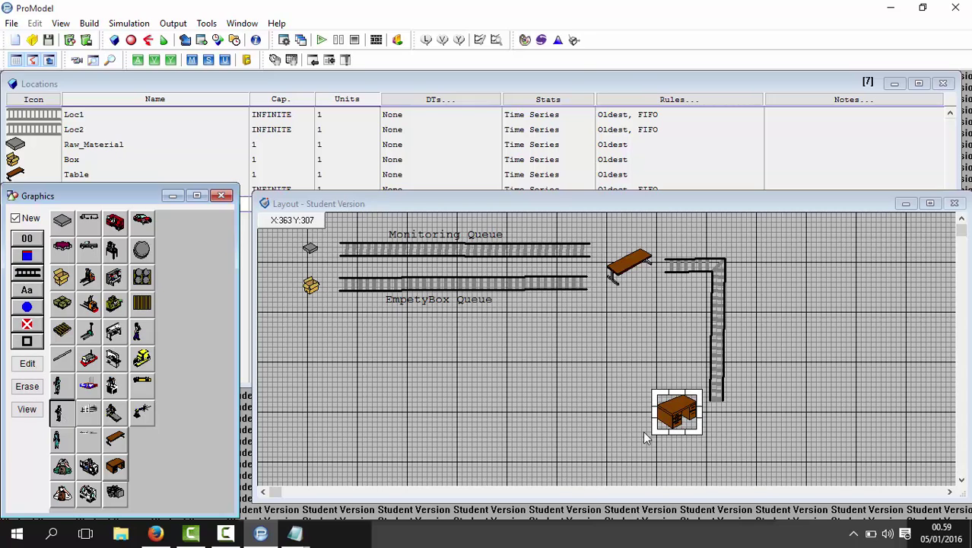
left_click(710, 432)
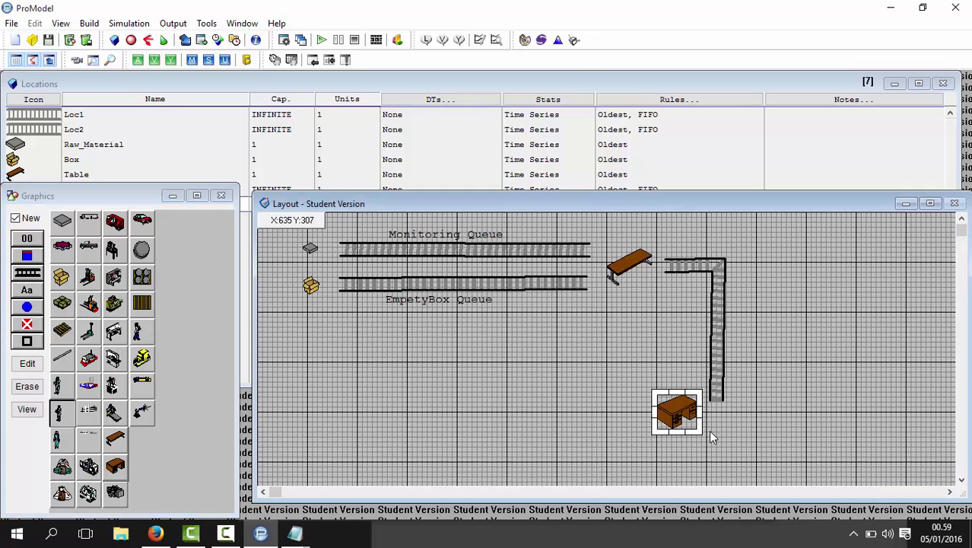
left_click(64, 423)
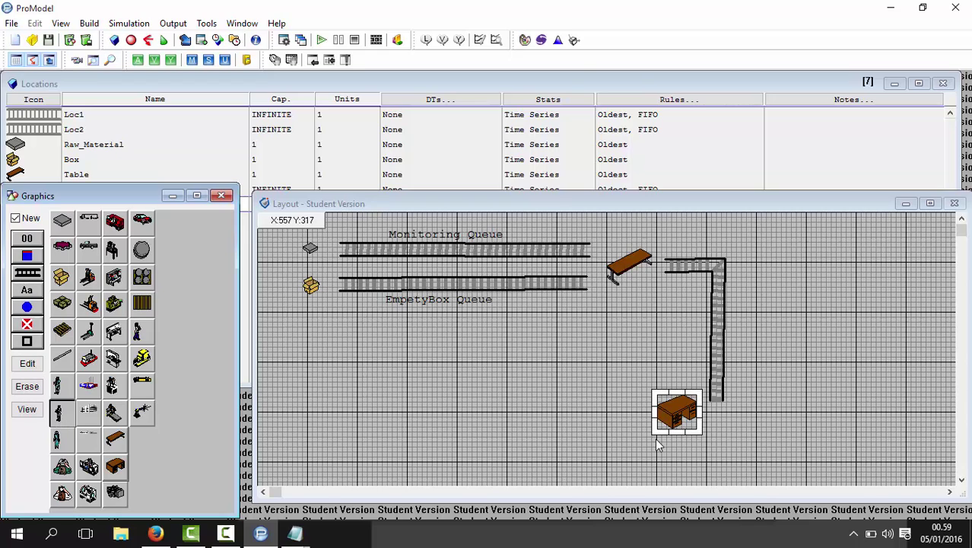
left_click(712, 424)
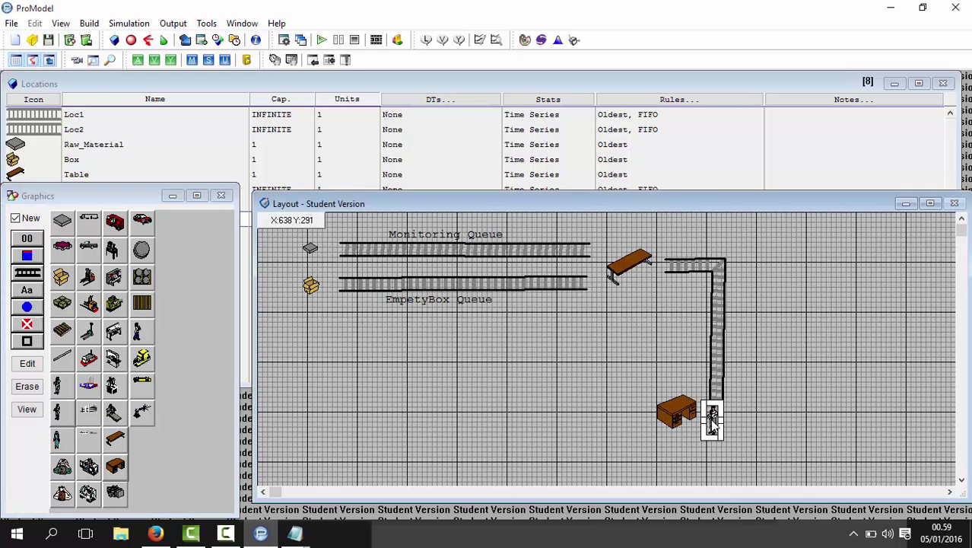
left_click_drag(713, 424, 701, 426)
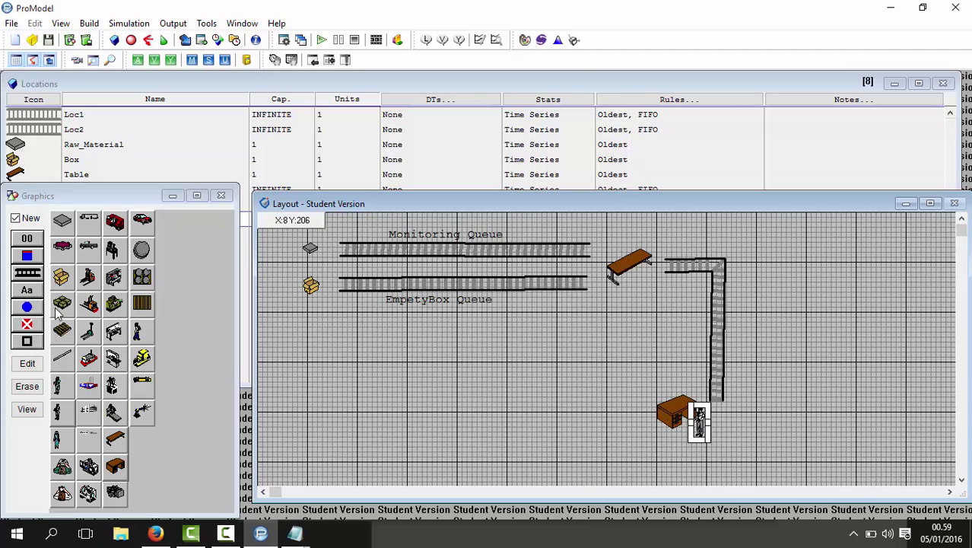
Draw a horizontal conveyor as a new location, running leftward from the desk and slightly shorter than the two queue conveyors
left_click(26, 275)
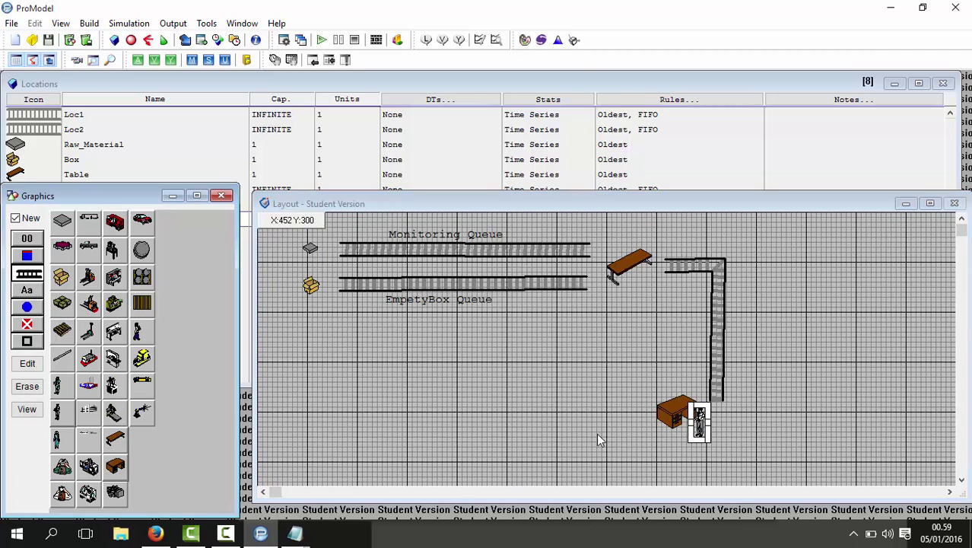
left_click(644, 412)
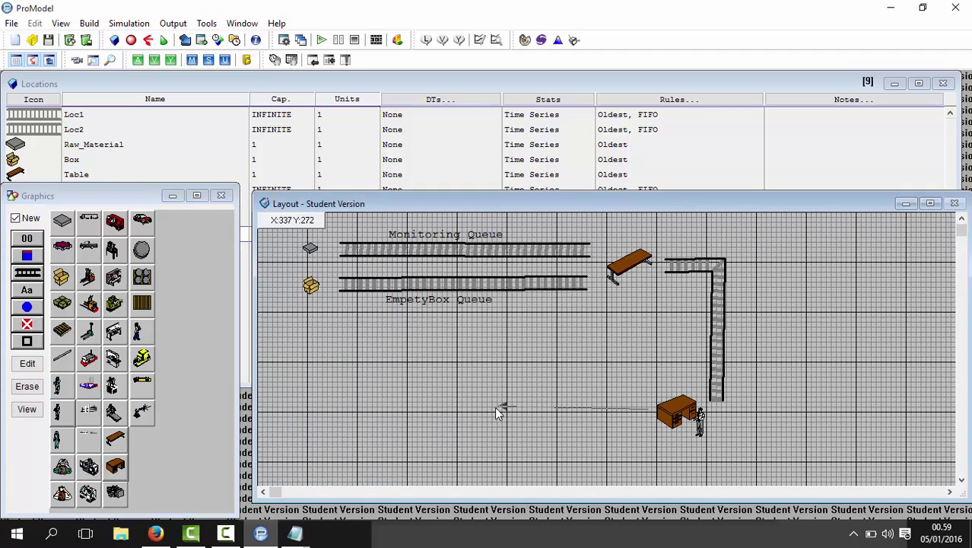
right_click(444, 411)
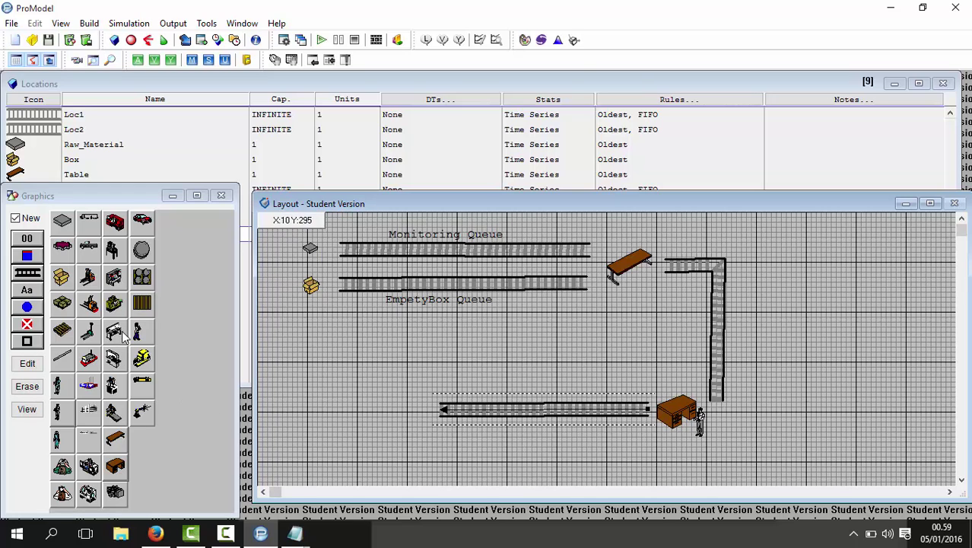
Add a pallet jack as a new location at the left end of the conveyor leading from the desk
left_click(89, 221)
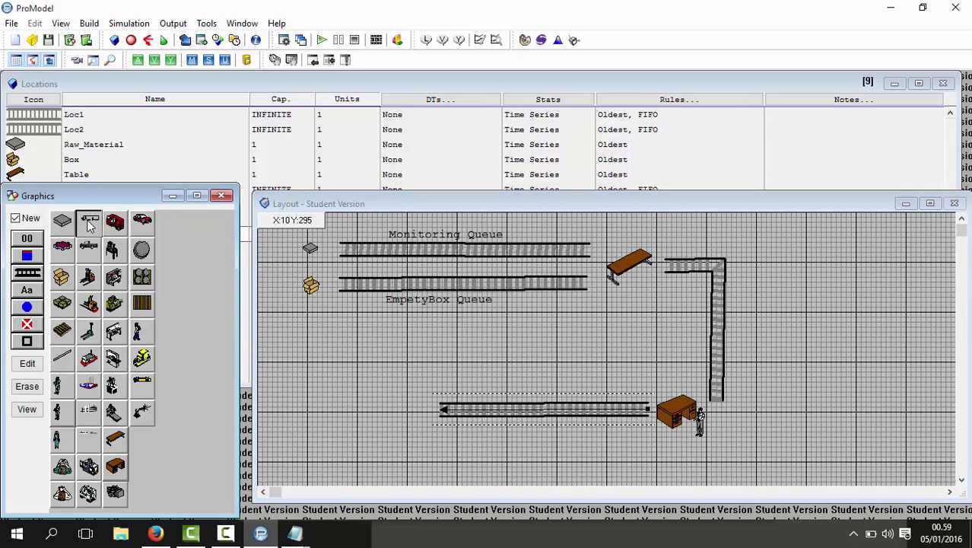
left_click(90, 335)
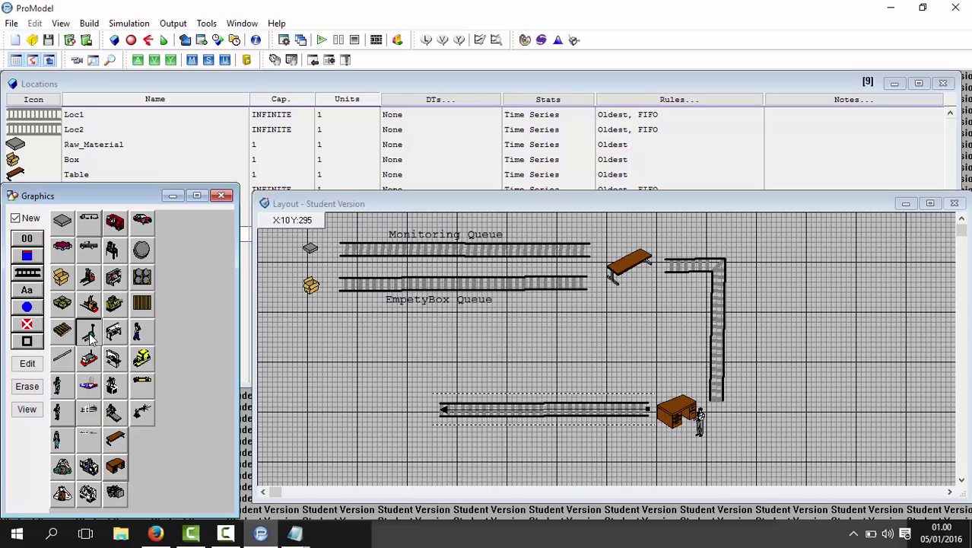
left_click(414, 404)
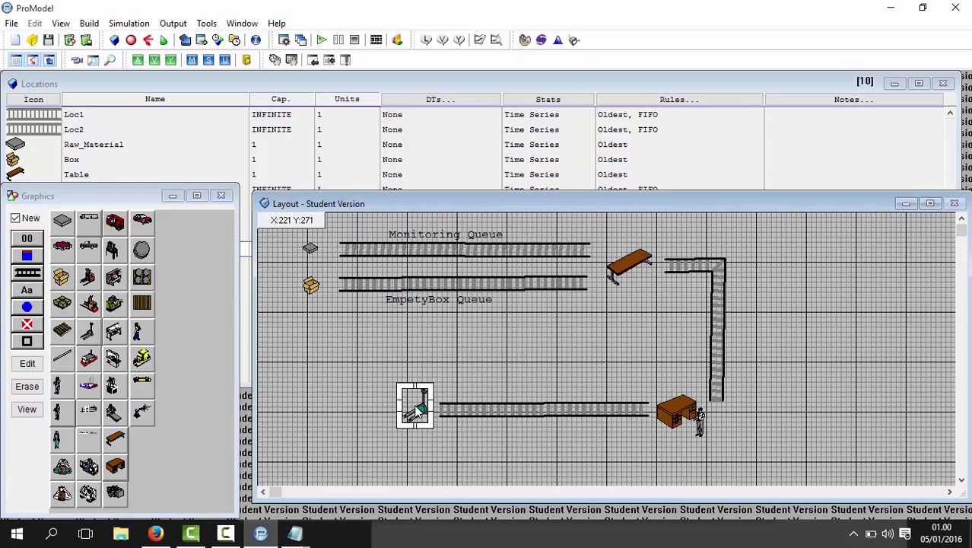
Add a truck as a new location, shrink it to about two thirds of its original size, and place it just left of the pallet jack
left_click(89, 222)
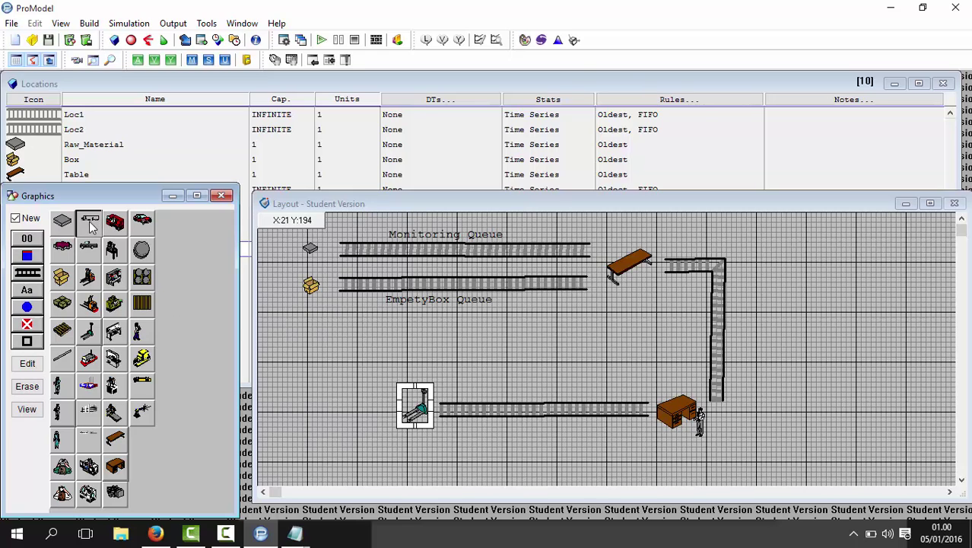
left_click(363, 403)
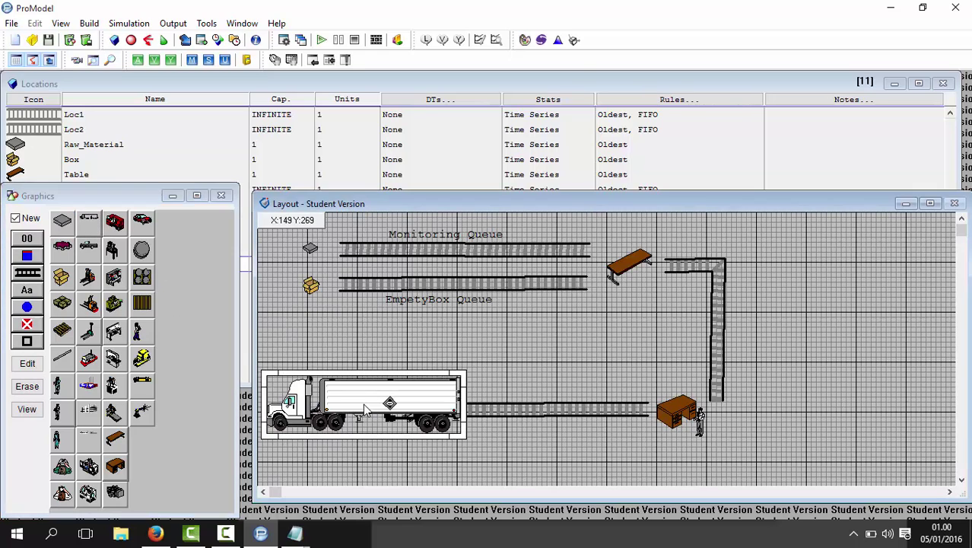
left_click_drag(464, 437, 335, 403)
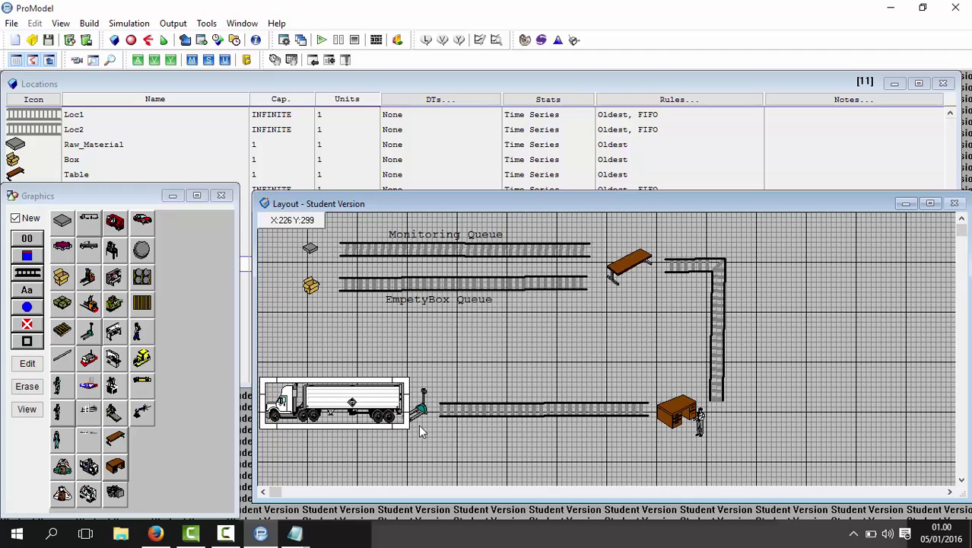
left_click_drag(408, 428, 392, 421)
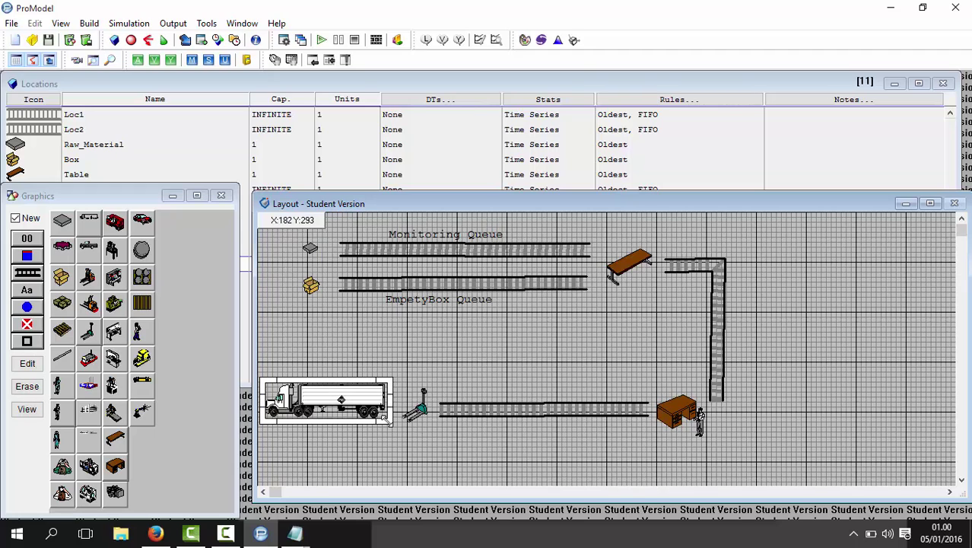
left_click_drag(333, 409, 339, 411)
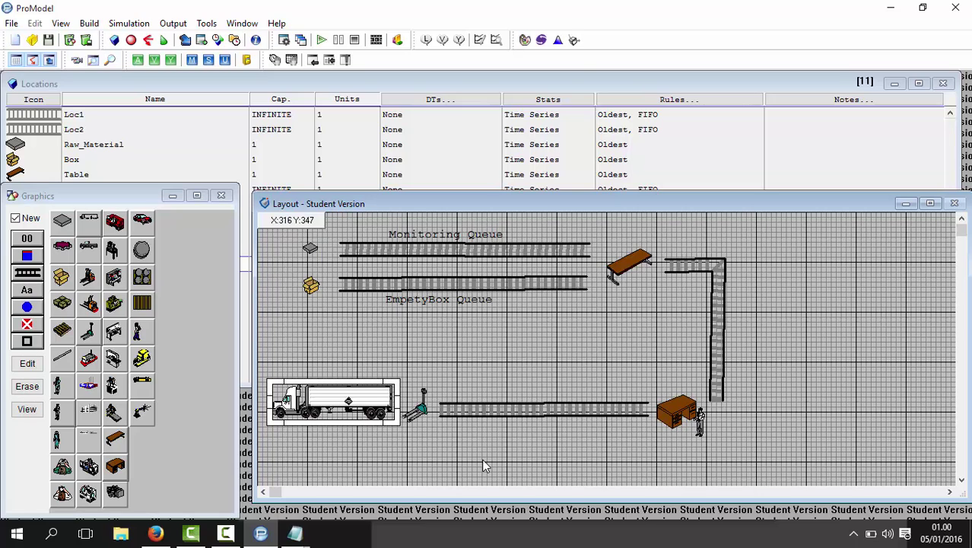
left_click(622, 282)
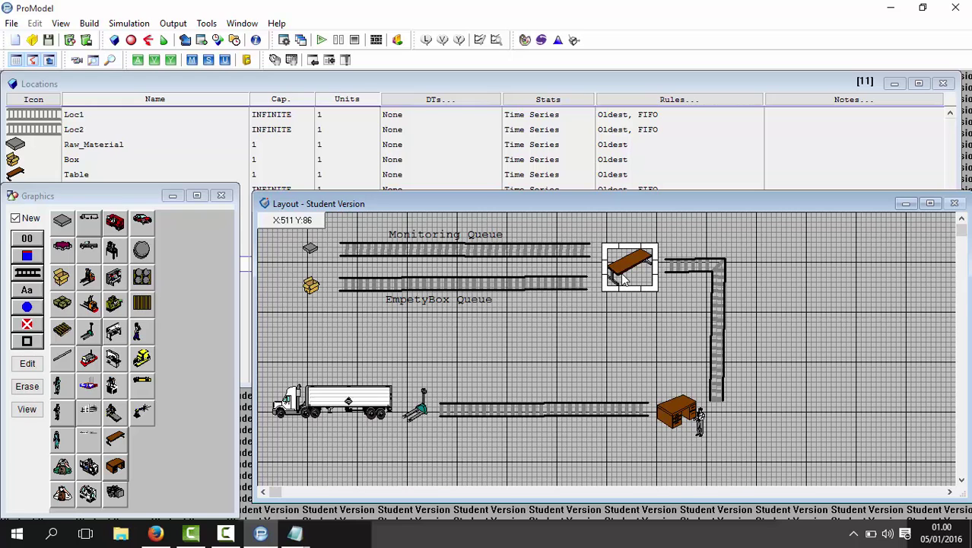
double_click(622, 282)
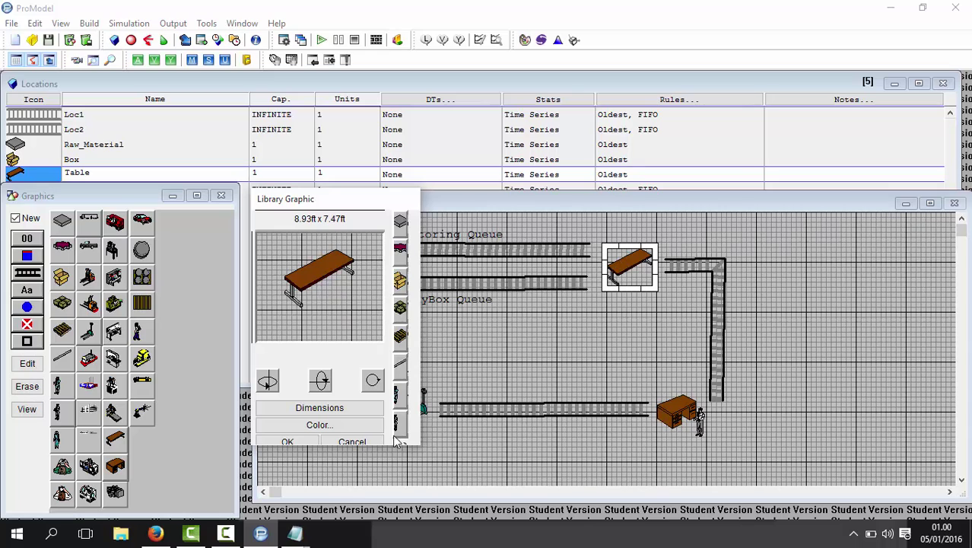
left_click(351, 443)
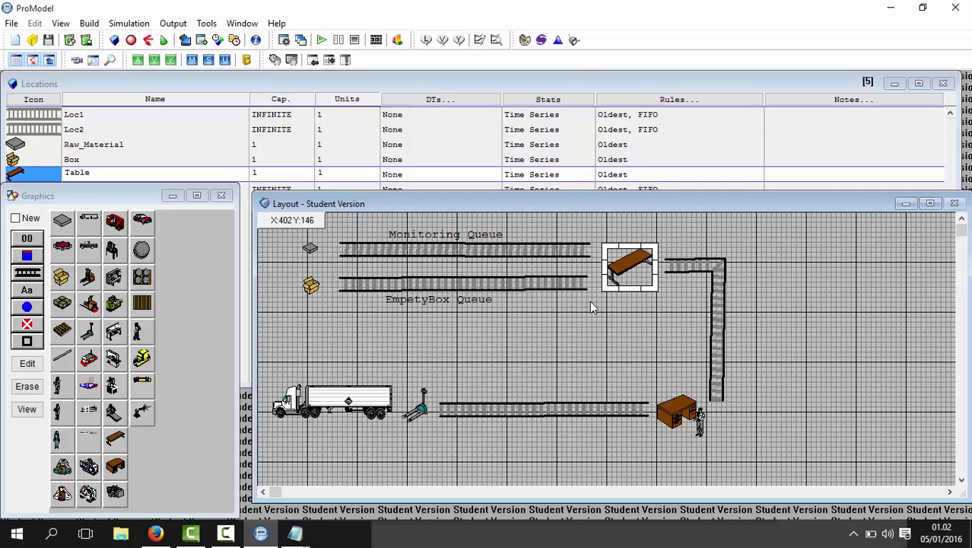
Add a text label to the existing Table location and place it just below the table graphic
left_click(15, 219)
left_click(15, 218)
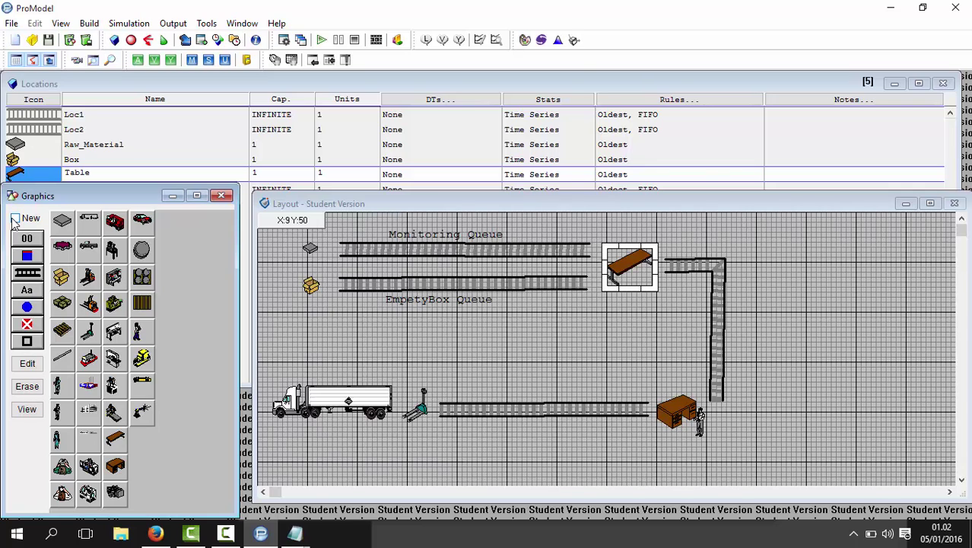
left_click(27, 290)
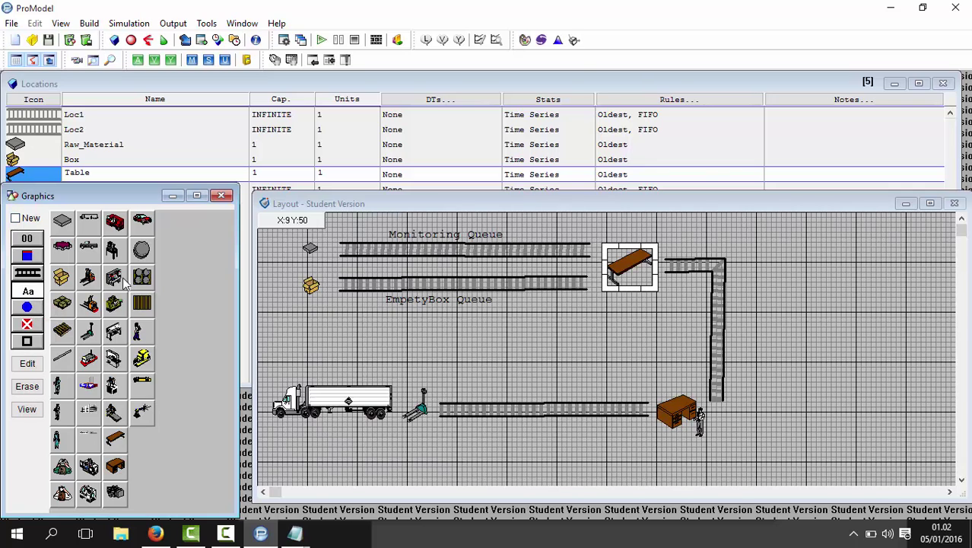
left_click(636, 286)
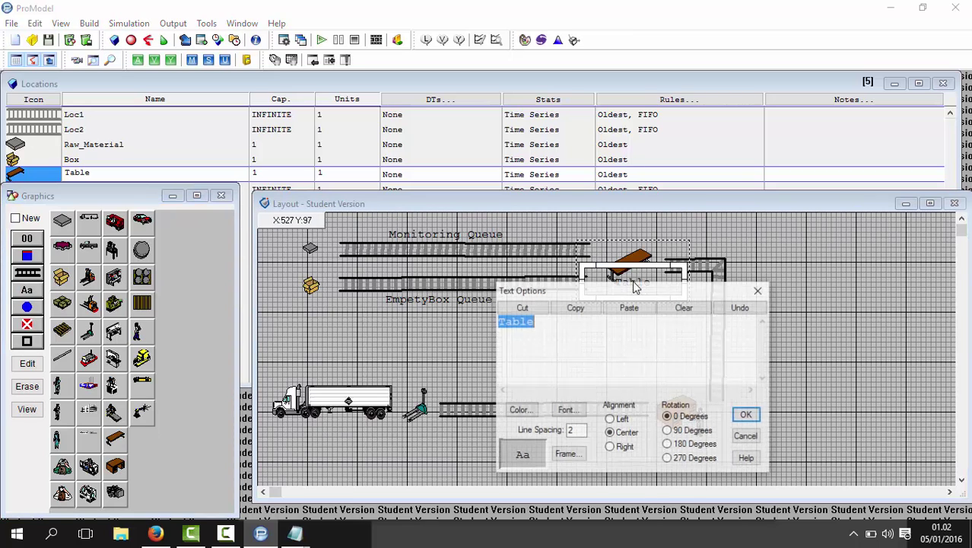
left_click(760, 291)
mouse_move(638, 286)
left_mouse_down()
mouse_move(638, 304)
mouse_move(635, 296)
left_mouse_up()
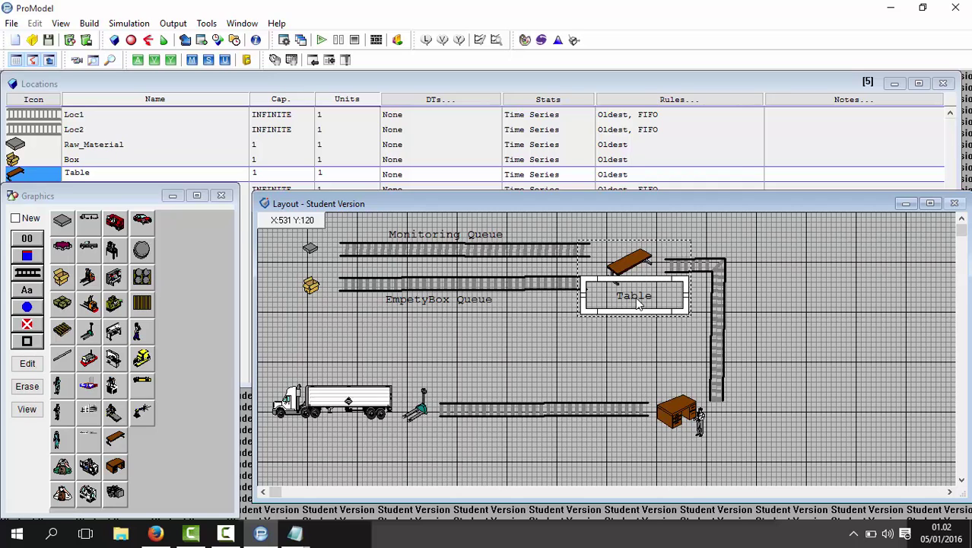
Change the text of the label below the table to "packing Table"
double_click(635, 297)
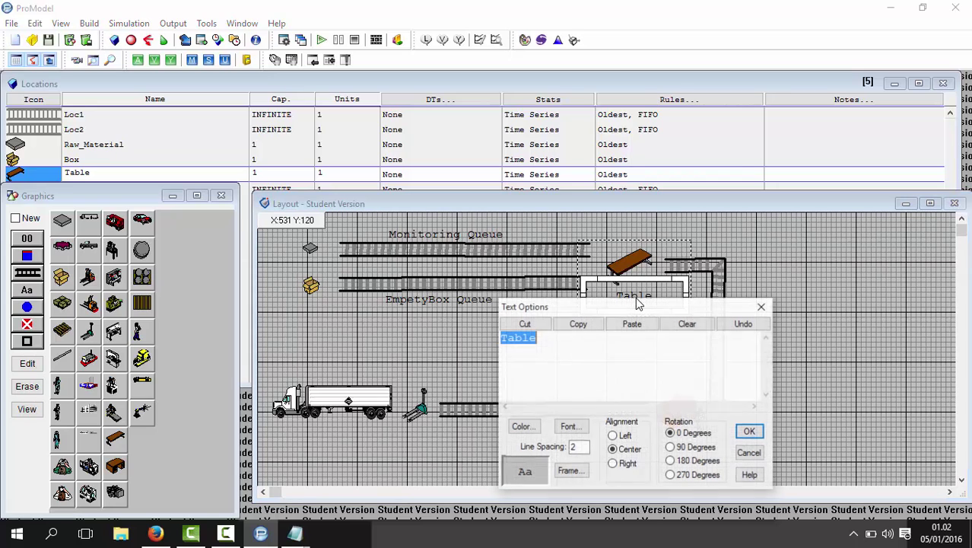
left_click(502, 339)
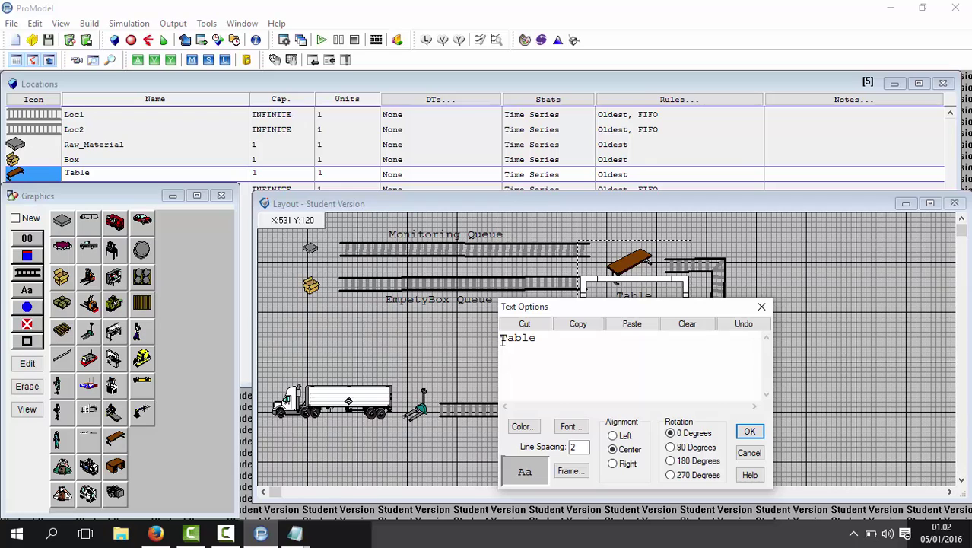
type("packing")
left_click(749, 431)
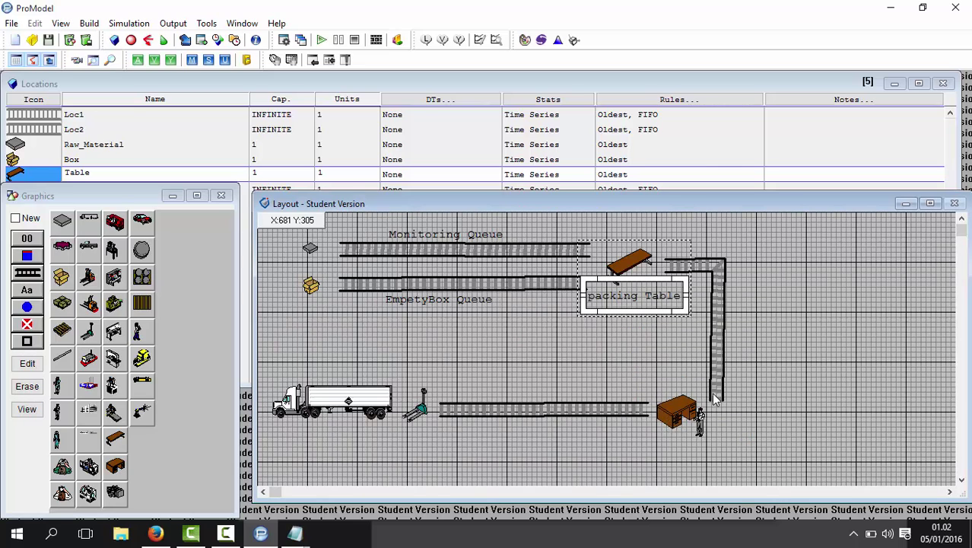
Capitalize the first letter of the table's label so it reads "Packing Table"
double_click(629, 298)
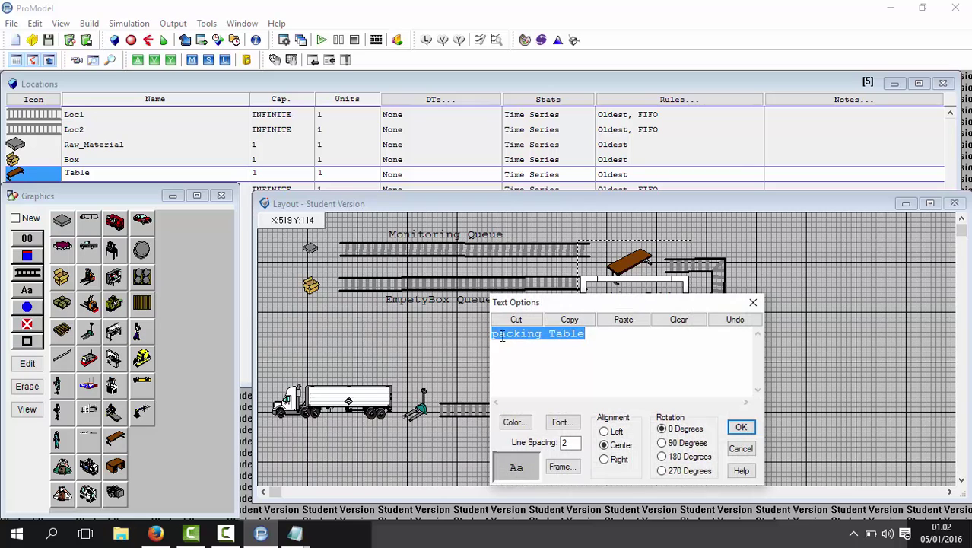
left_click(500, 337)
key("BackSpace")
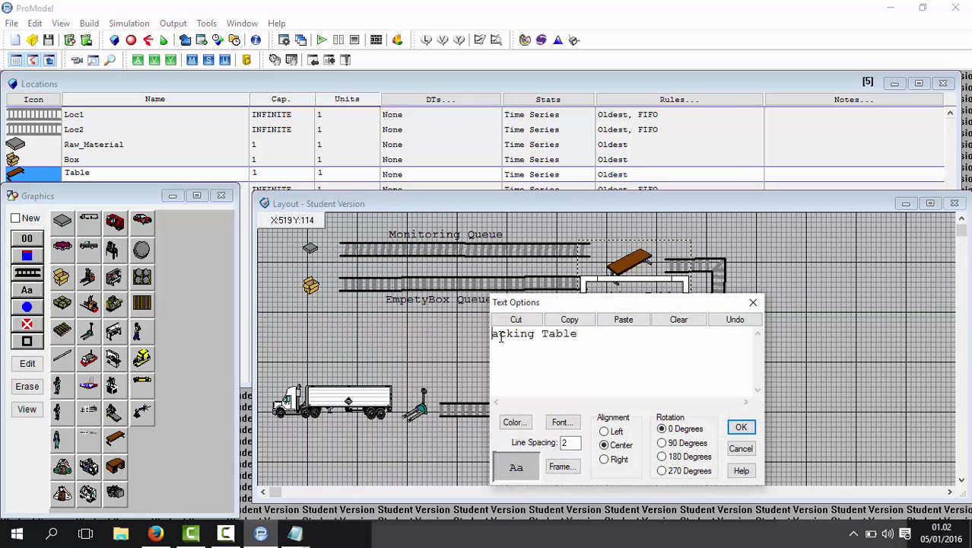
type("P")
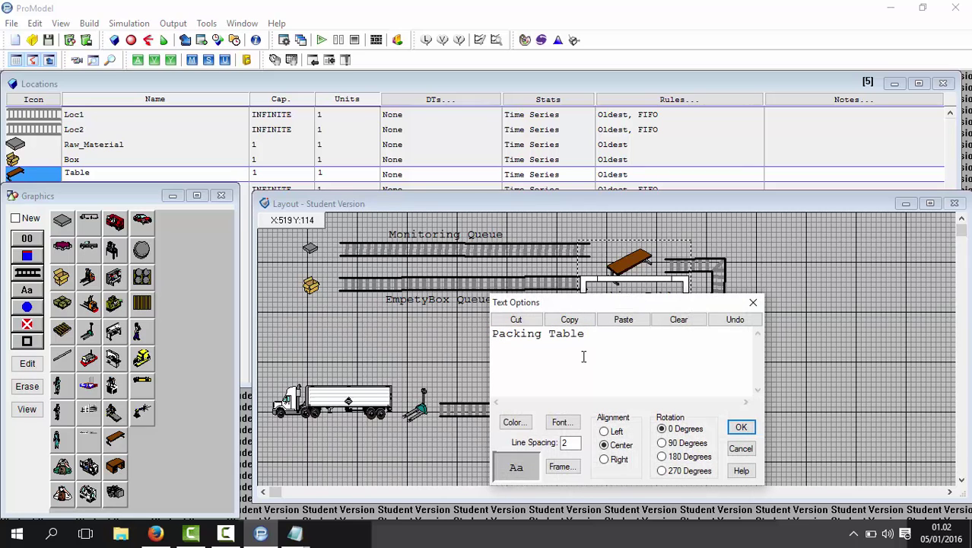
left_click(740, 428)
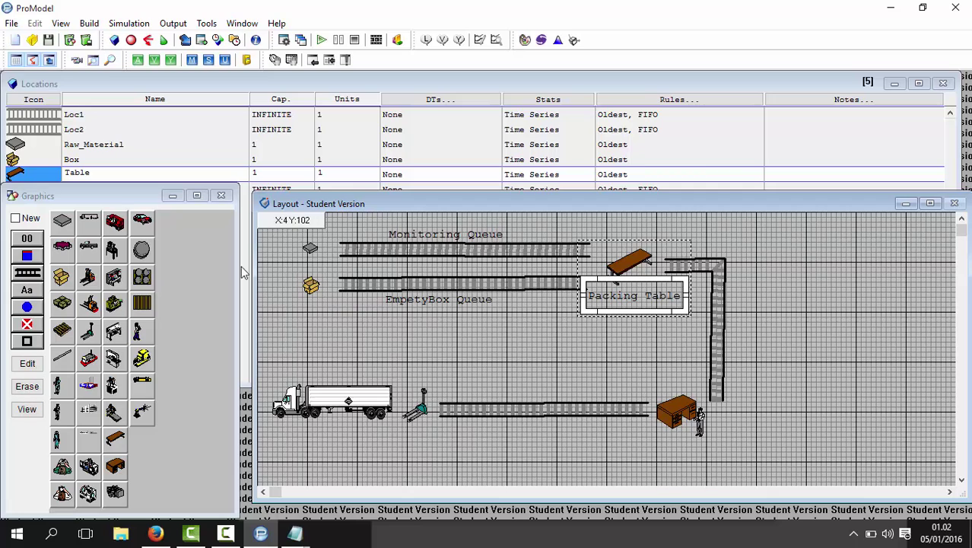
Add a text label reading "Cheking Queue" to the existing L-shaped conveyor between the packing table and the desk
left_click(15, 219)
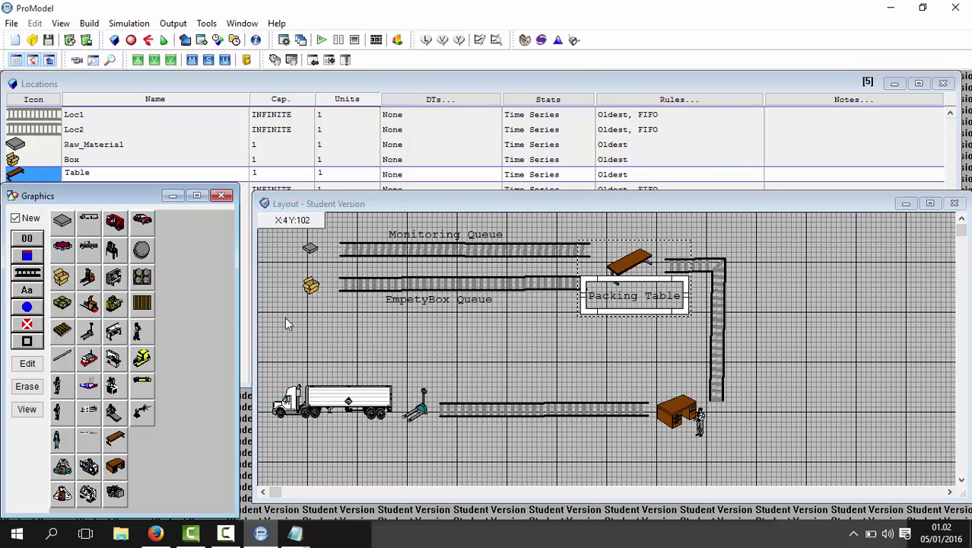
left_click(719, 350)
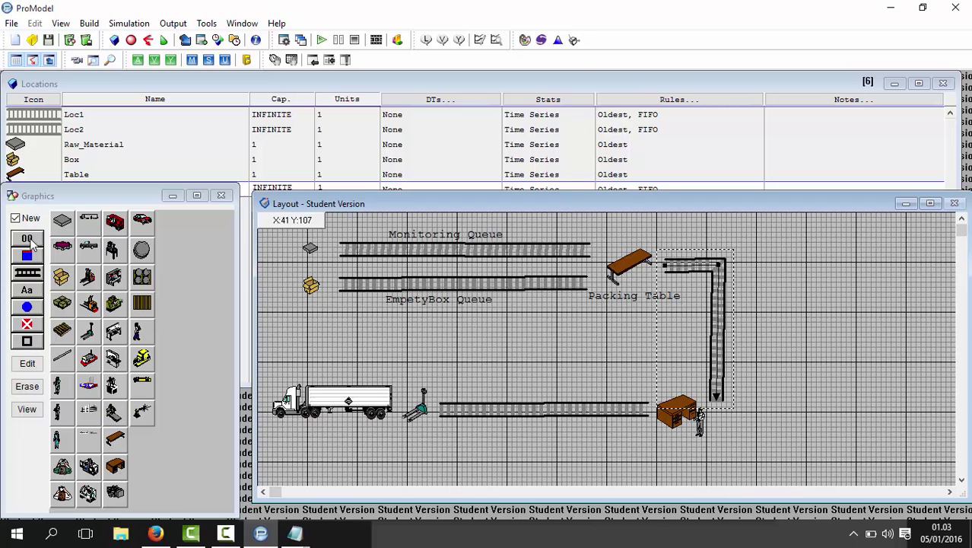
left_click(16, 218)
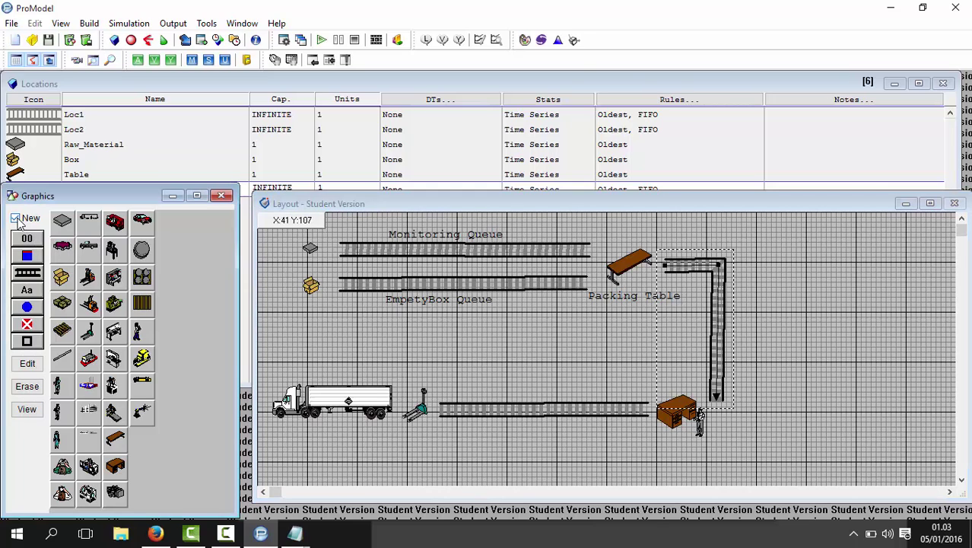
left_click(27, 290)
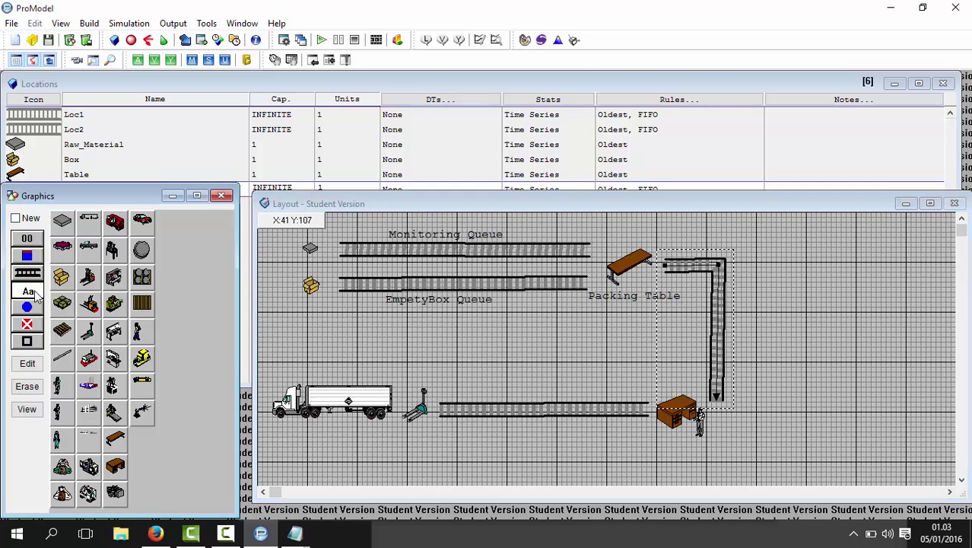
left_click(735, 338)
double_click(735, 338)
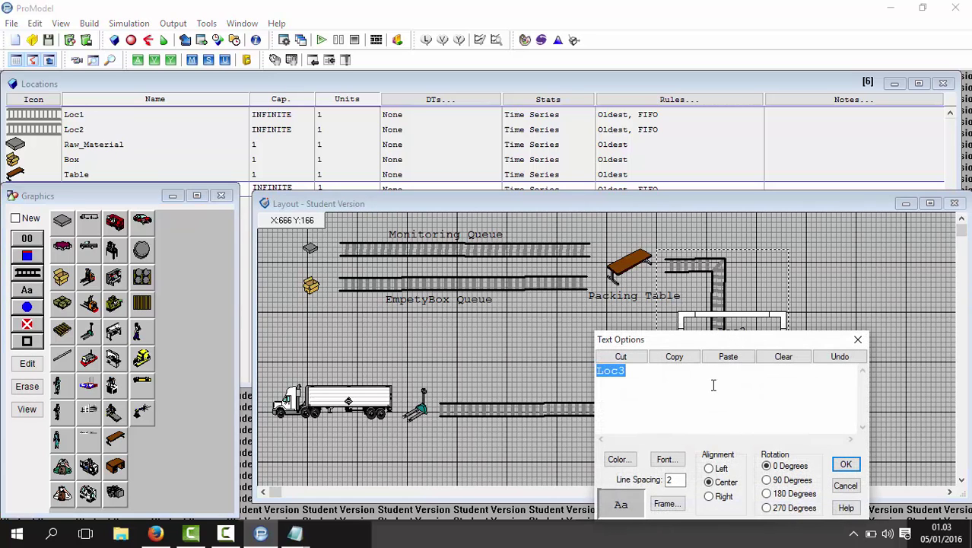
type("Cheking Q")
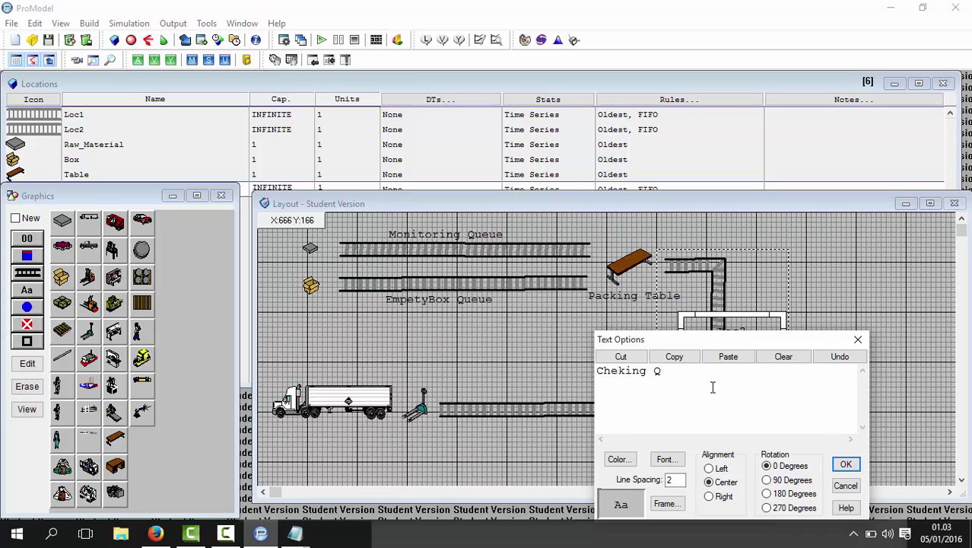
type("ueue")
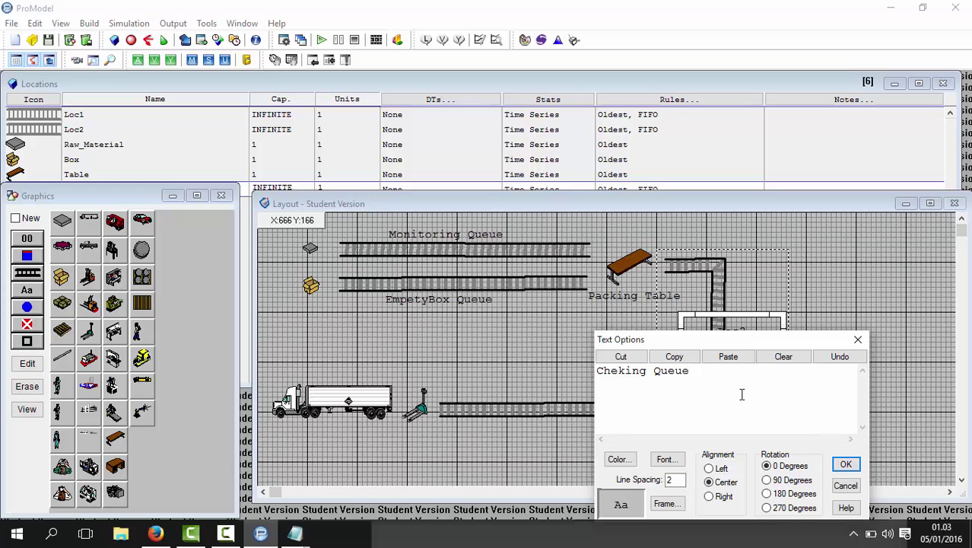
left_click(846, 465)
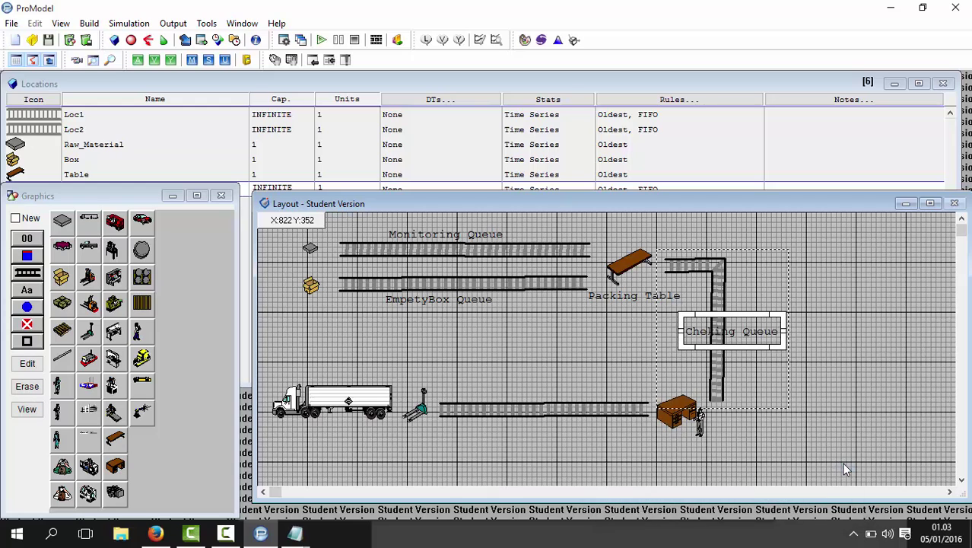
Move the "Cheking Queue" label to the right side of the conveyor's vertical run and rotate its text 90 degrees
left_click_drag(758, 334, 787, 333)
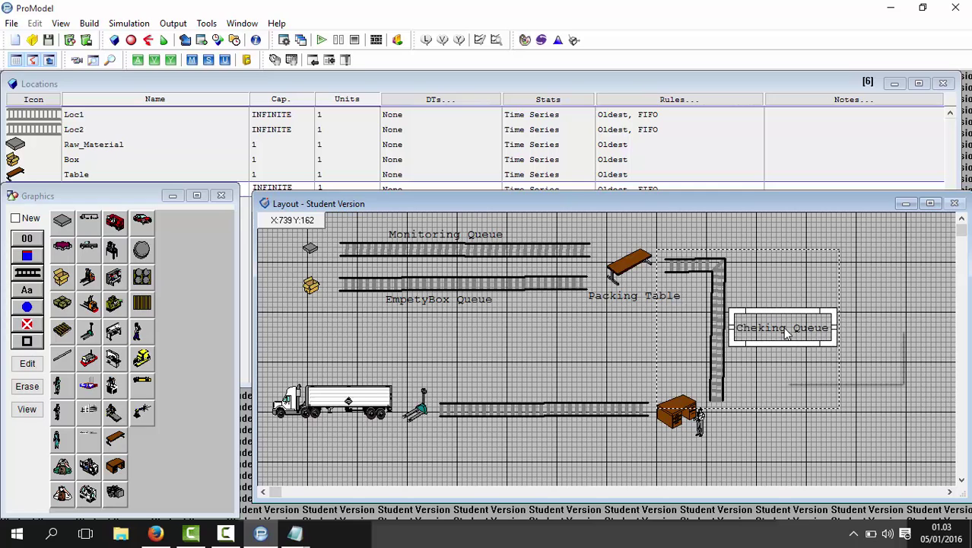
right_click(786, 331)
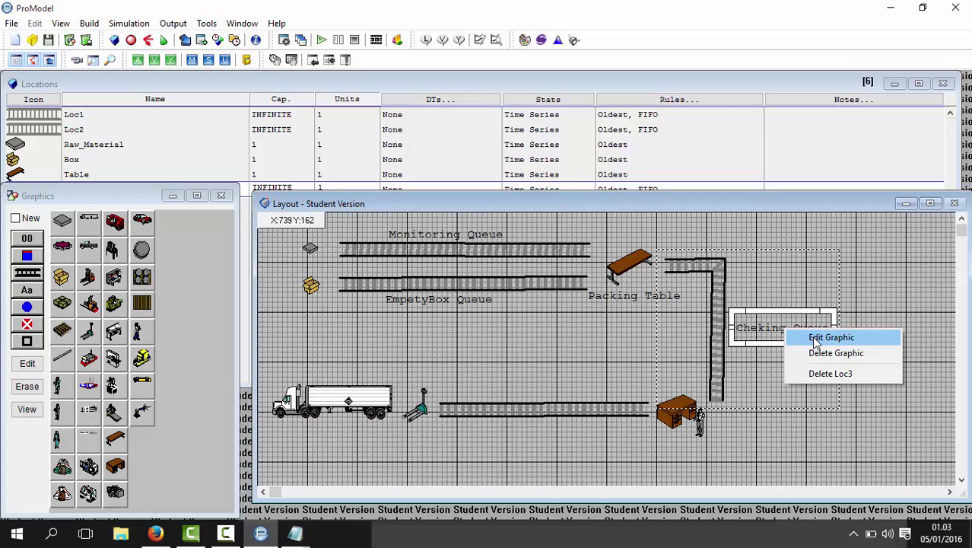
left_click(816, 340)
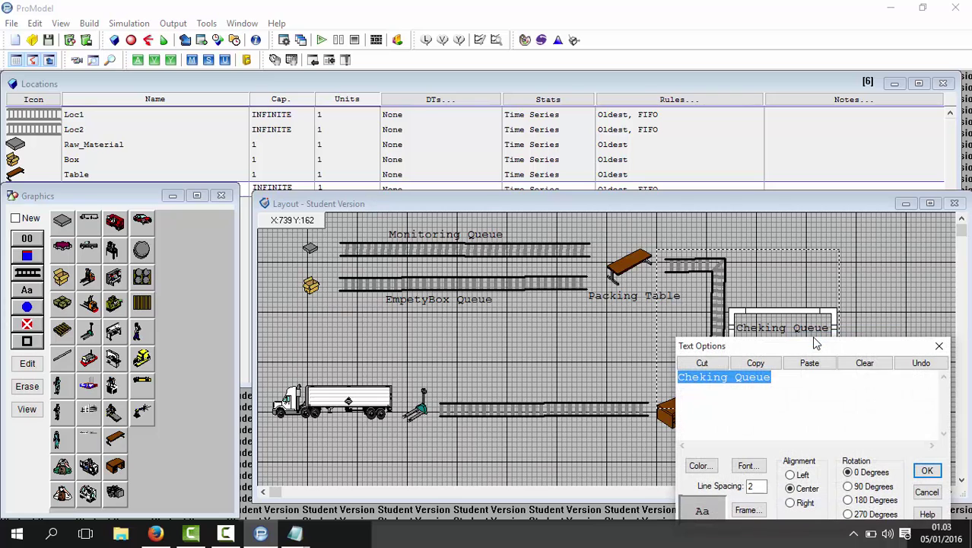
left_click_drag(813, 346, 760, 246)
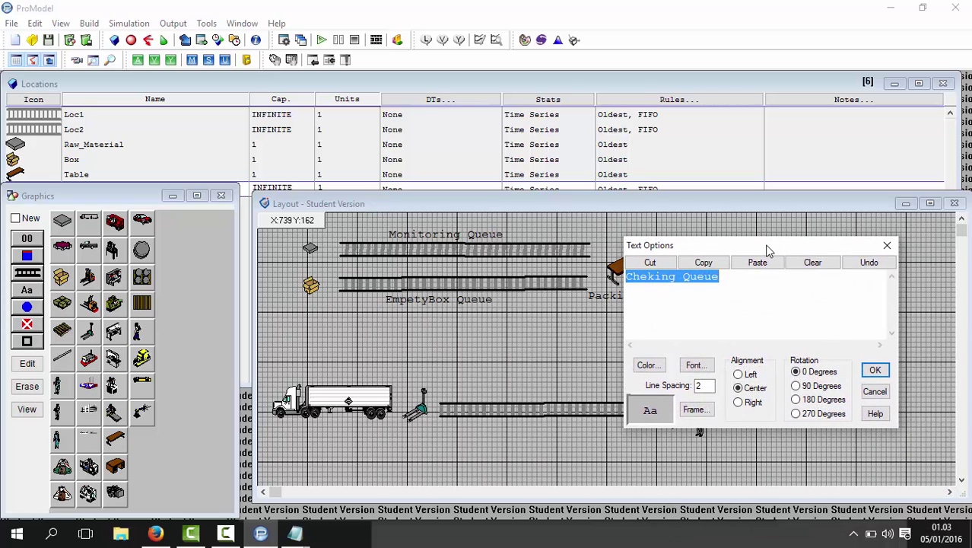
left_click(796, 387)
left_click(875, 371)
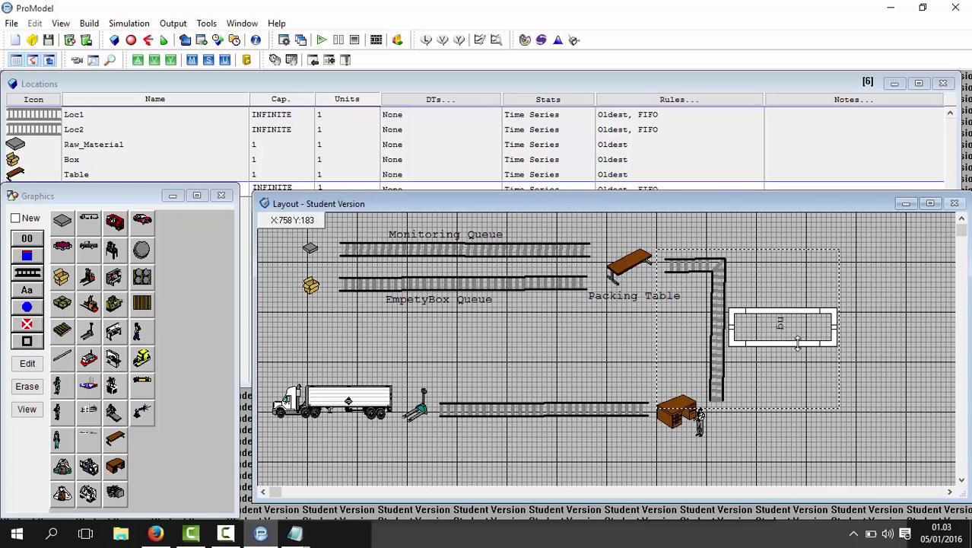
Resize the rotated "Cheking Queue" label's frame, making it tall enough for the full text and narrow beside the conveyor
left_click_drag(809, 358, 800, 378)
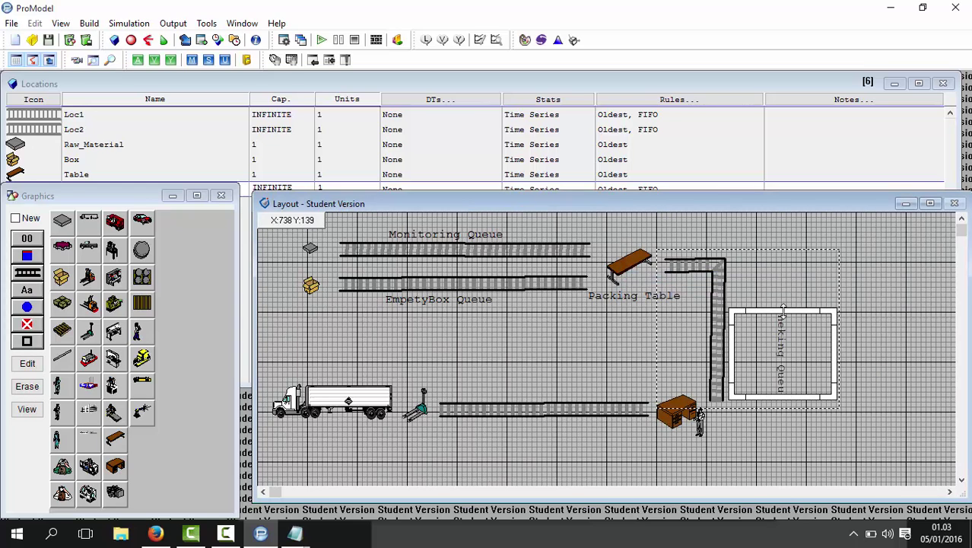
left_click_drag(784, 311, 784, 270)
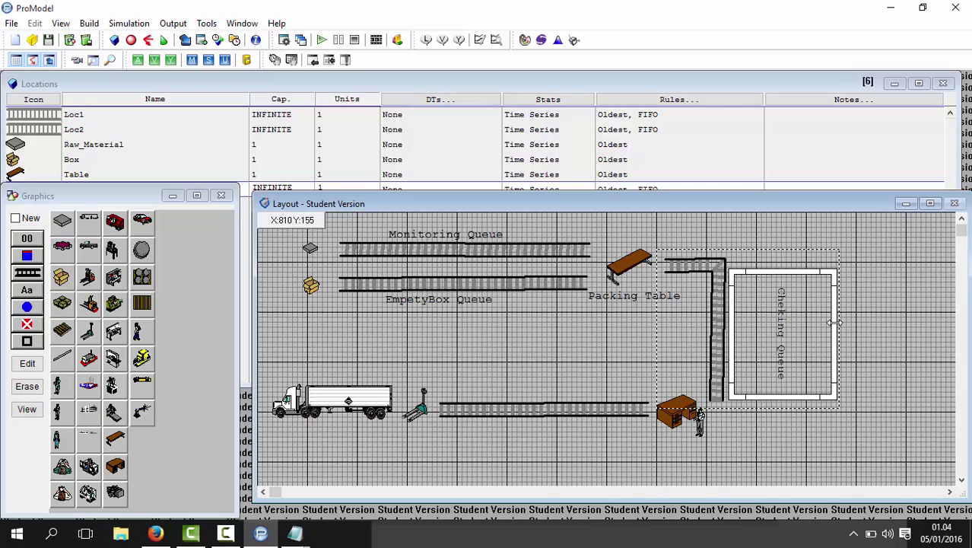
left_click_drag(833, 322, 784, 333)
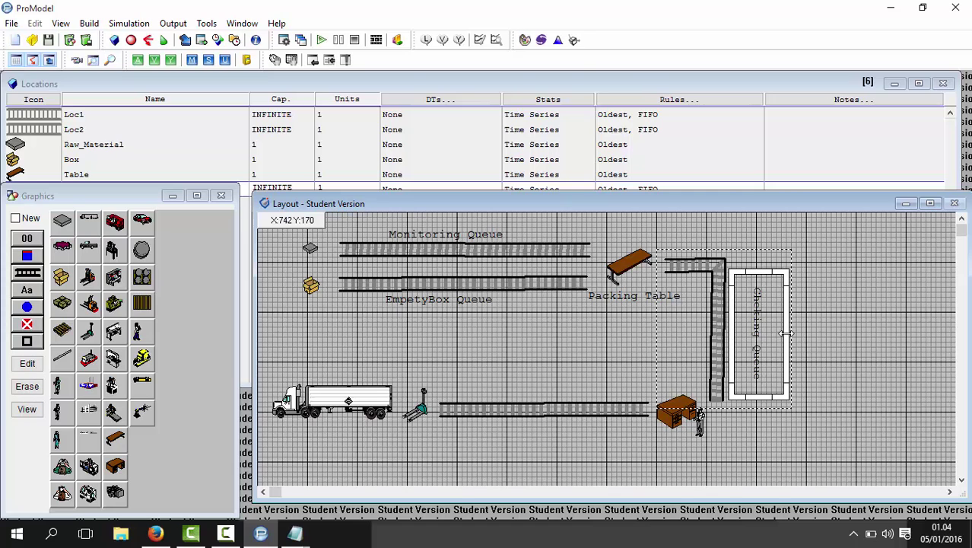
left_click_drag(786, 333, 775, 335)
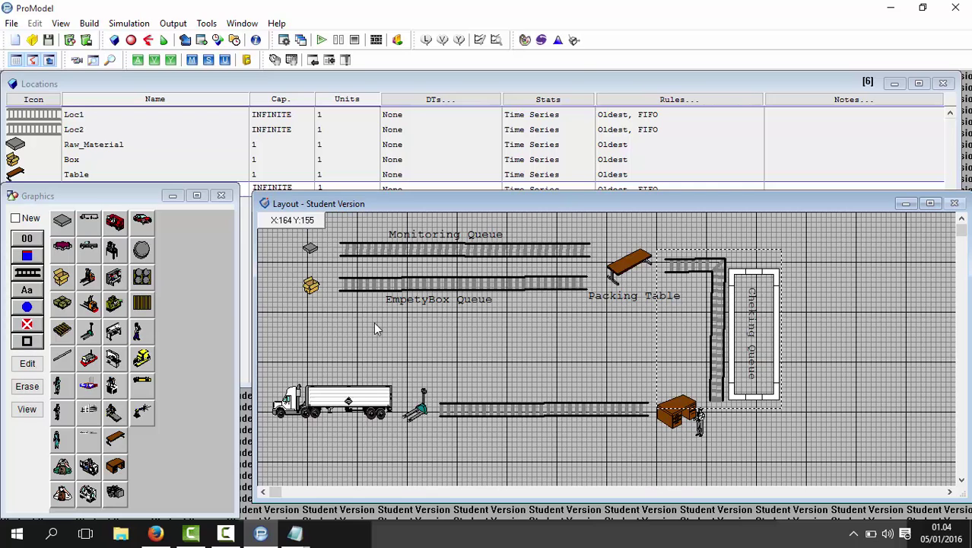
Add a text label to the existing desk location and place it just below the desk
left_click(16, 219)
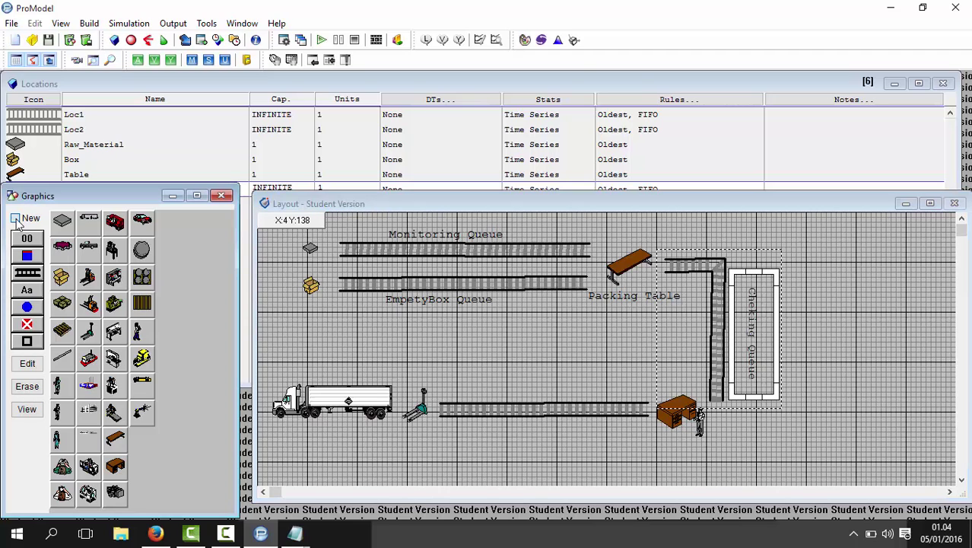
left_click(597, 354)
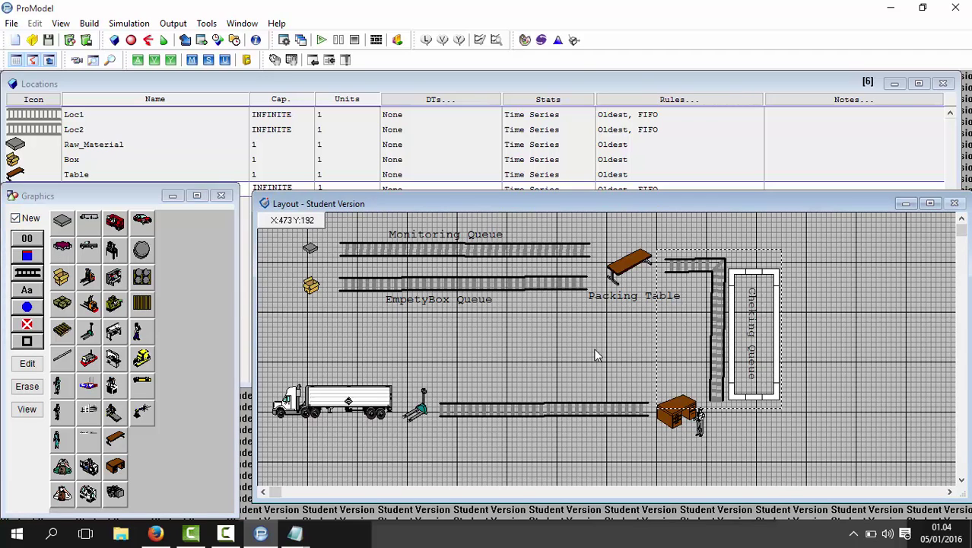
left_click(682, 426)
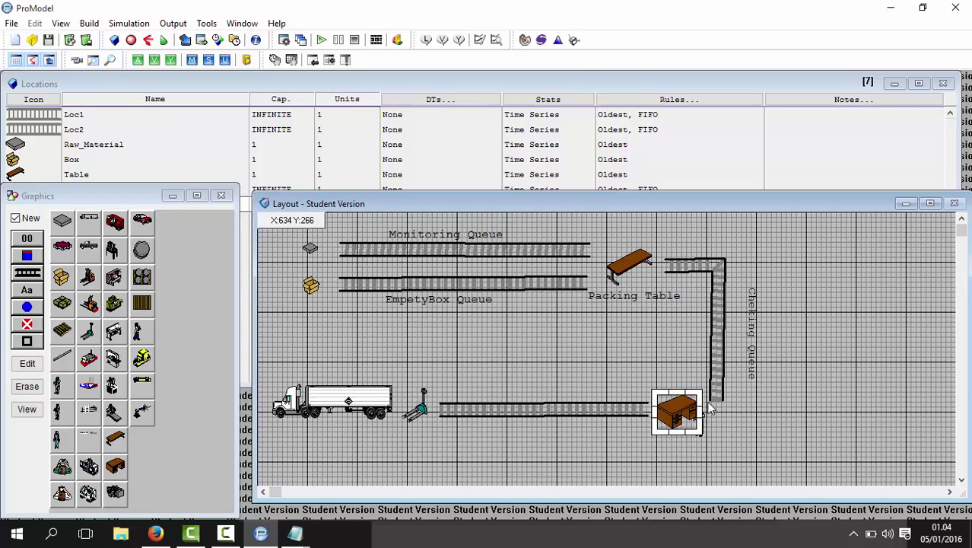
left_click(16, 218)
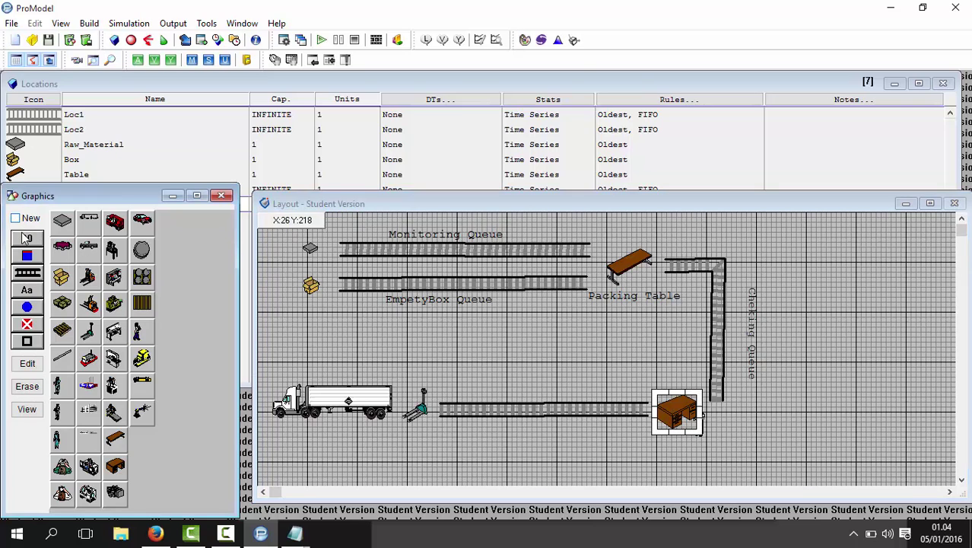
left_click(35, 290)
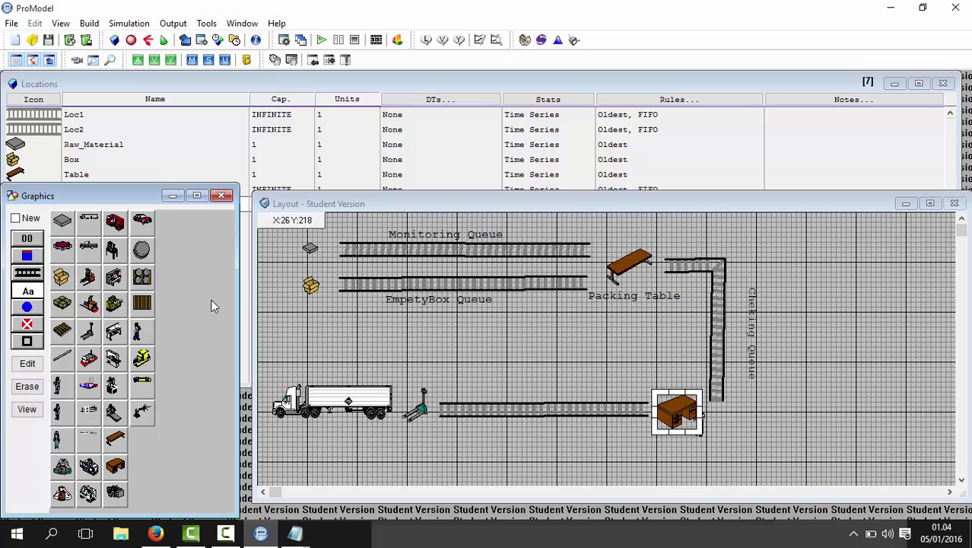
left_click(680, 419)
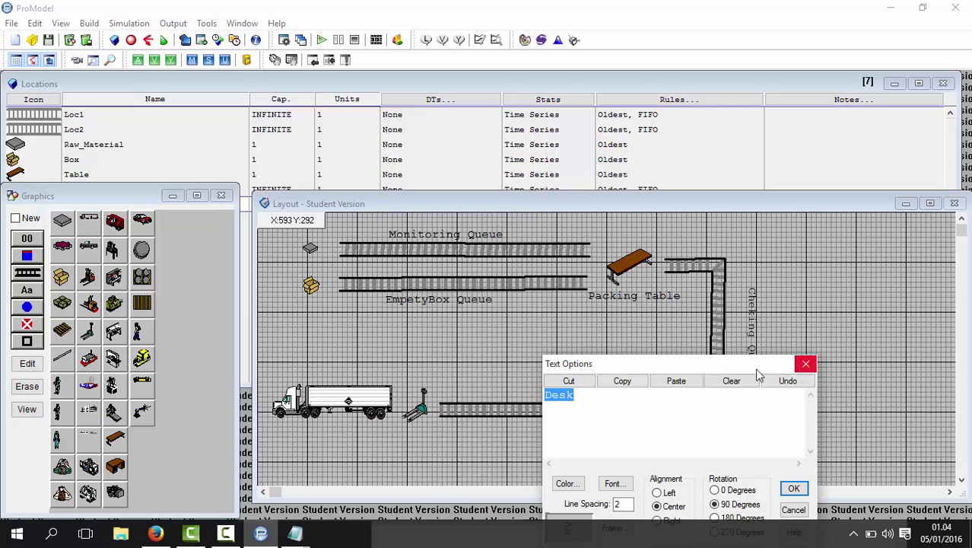
left_click(806, 365)
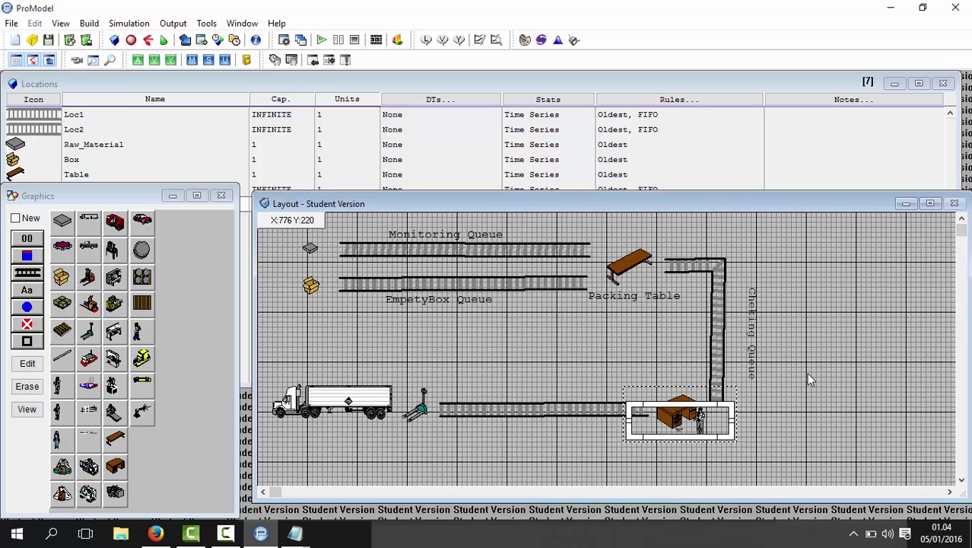
left_click_drag(687, 439, 694, 456)
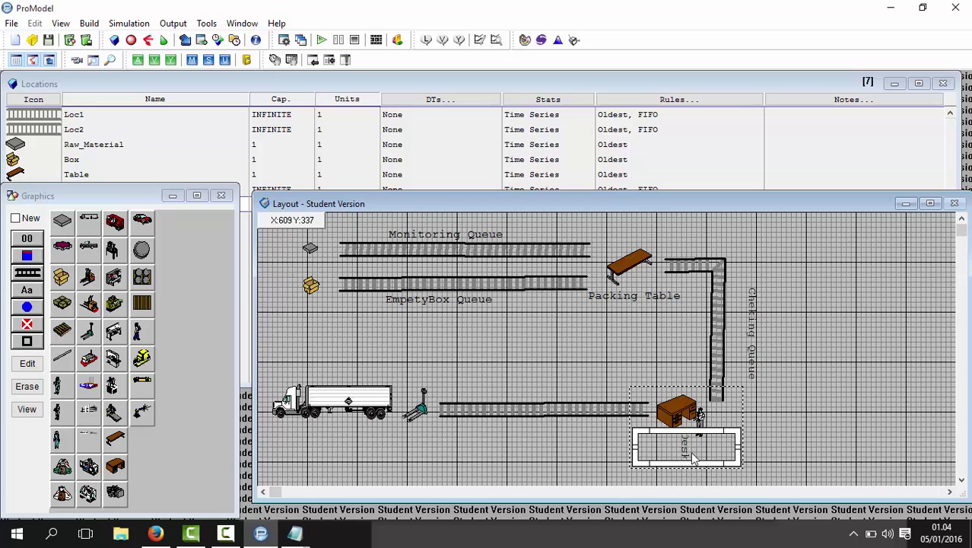
Change the desk's label to "Inspection" and set its text rotation to 0 degrees
right_click(694, 455)
left_click(707, 460)
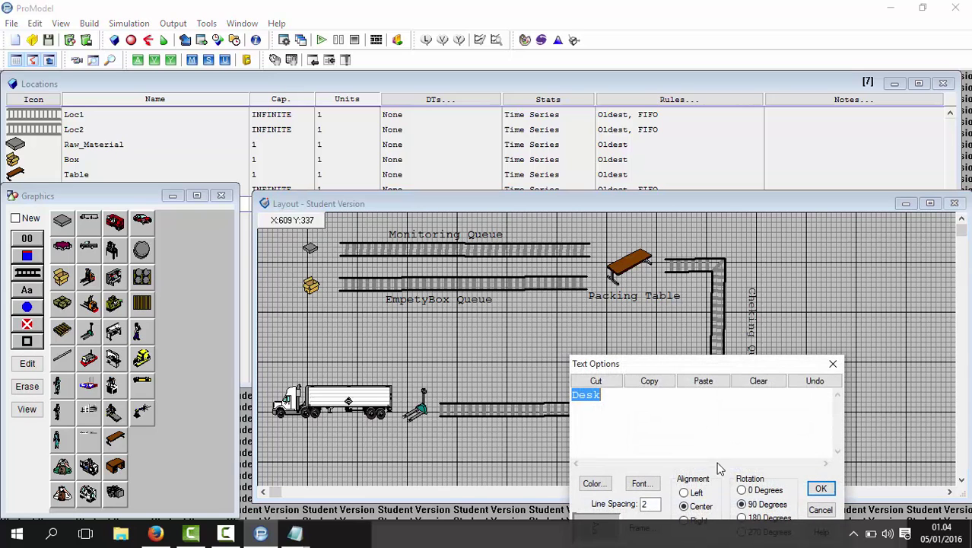
left_click(741, 490)
key("BackSpace")
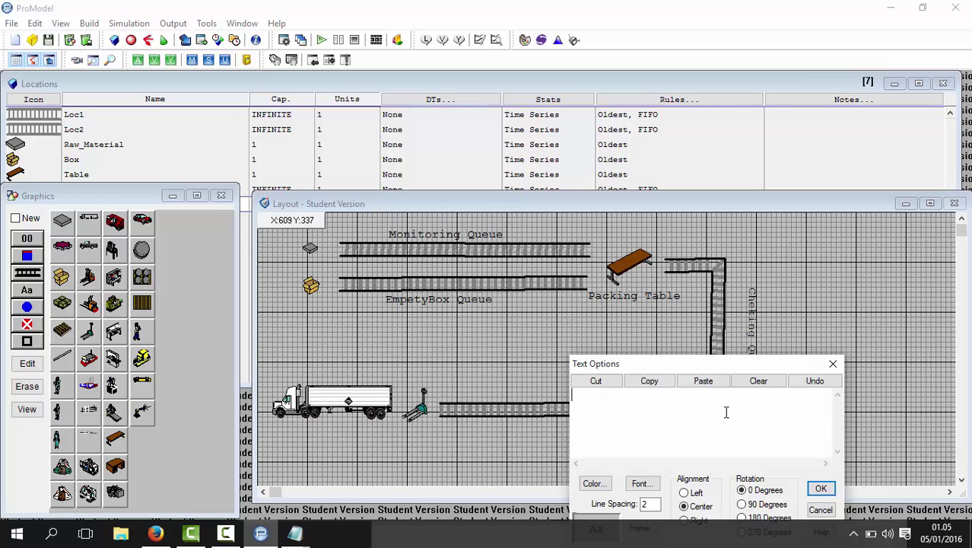
type("Inspection")
left_click(822, 489)
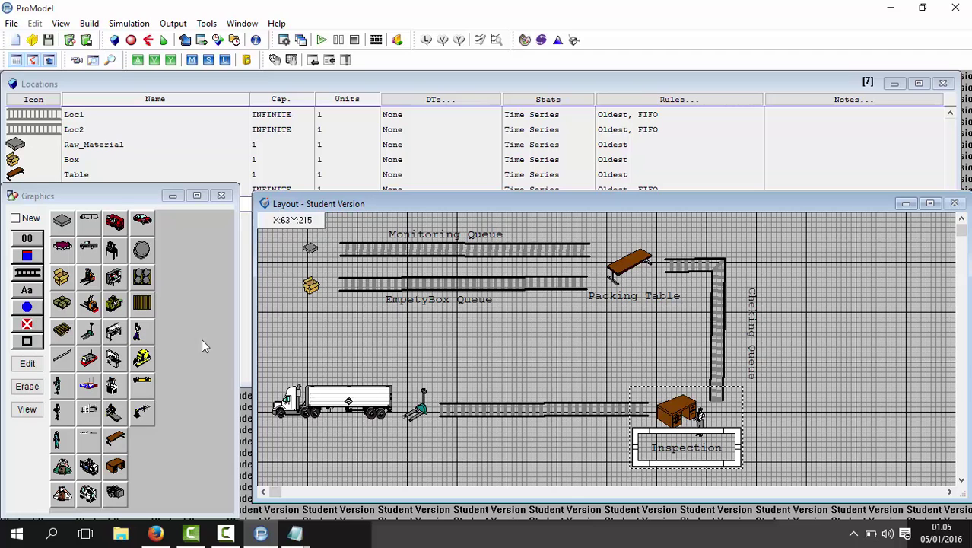
Add a text label to the existing conveyor between the desk and the pallet truck and place it just below the conveyor
left_click(15, 218)
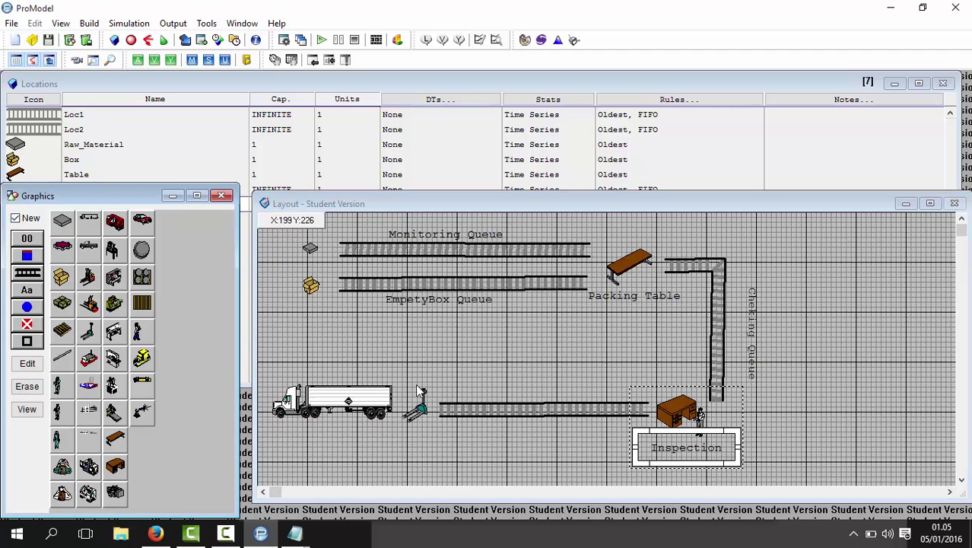
left_click(477, 412)
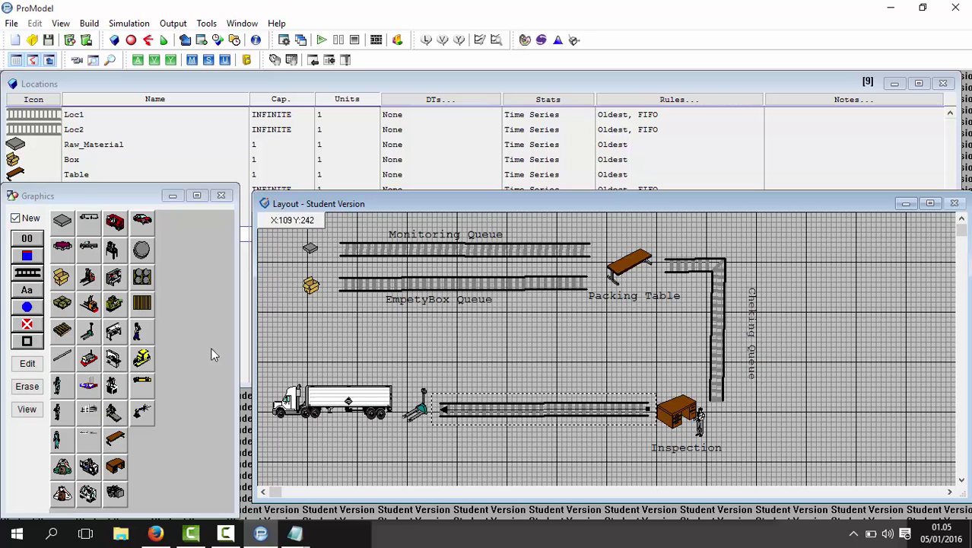
left_click(16, 218)
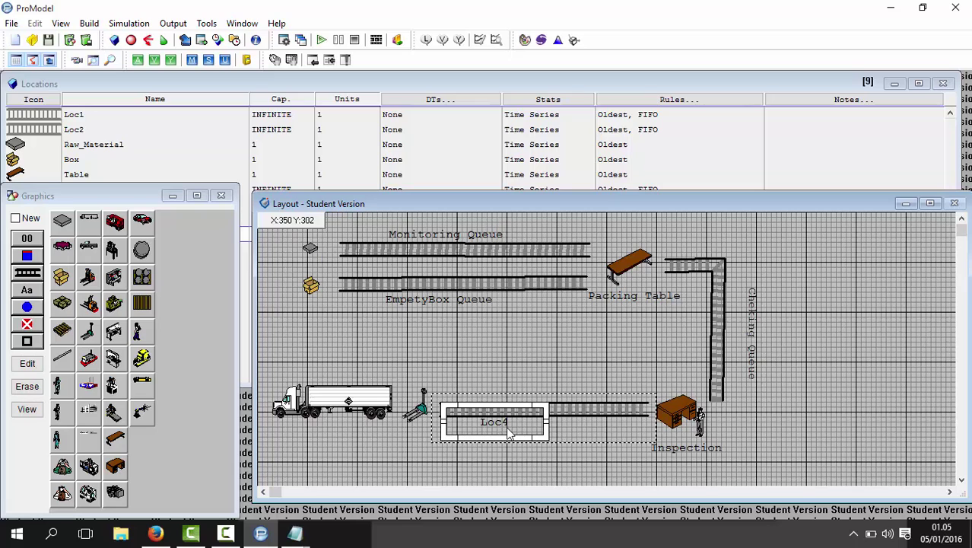
left_click_drag(511, 434, 542, 440)
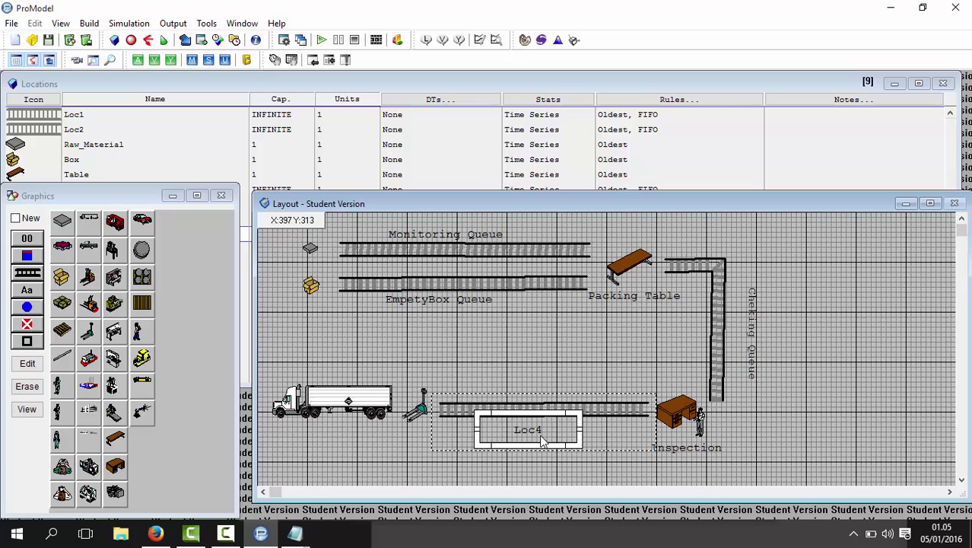
Change the lower conveyor's label to "Shapping Queue" and widen its frame to fit the full text
right_click(541, 439)
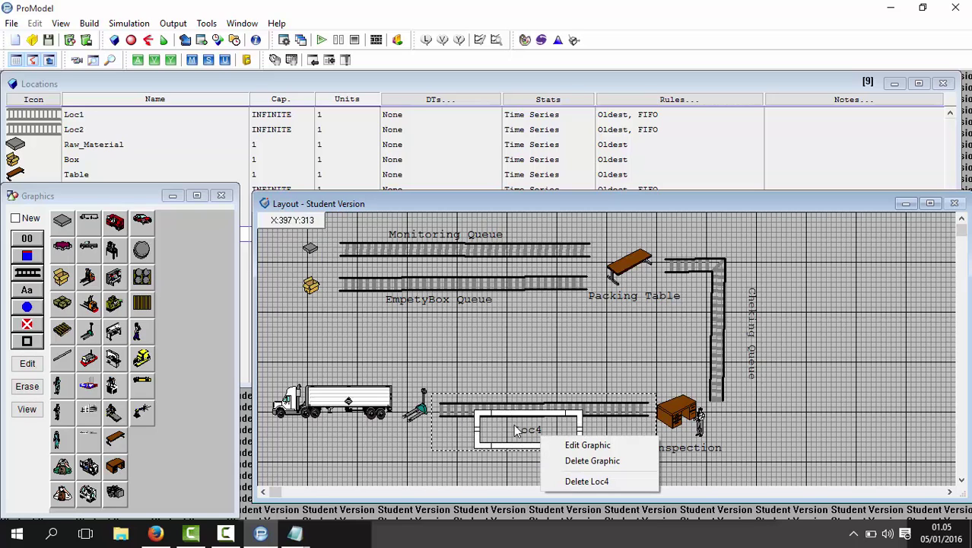
left_click(542, 444)
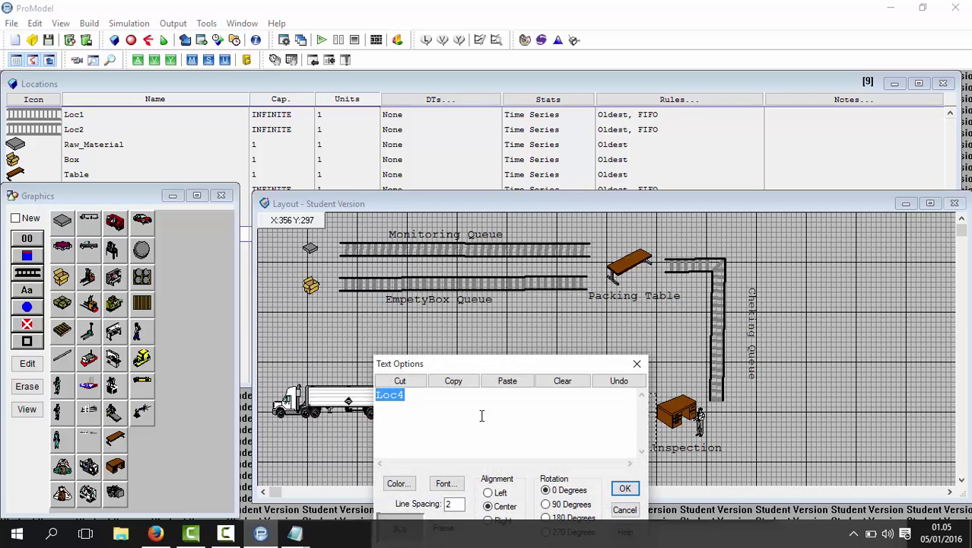
type("Shapping")
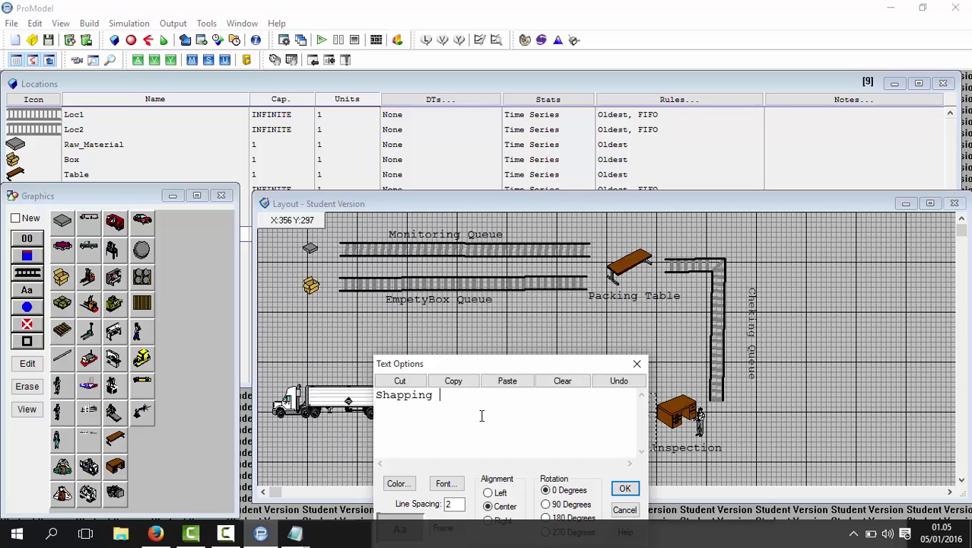
type(" Queue")
left_click(627, 489)
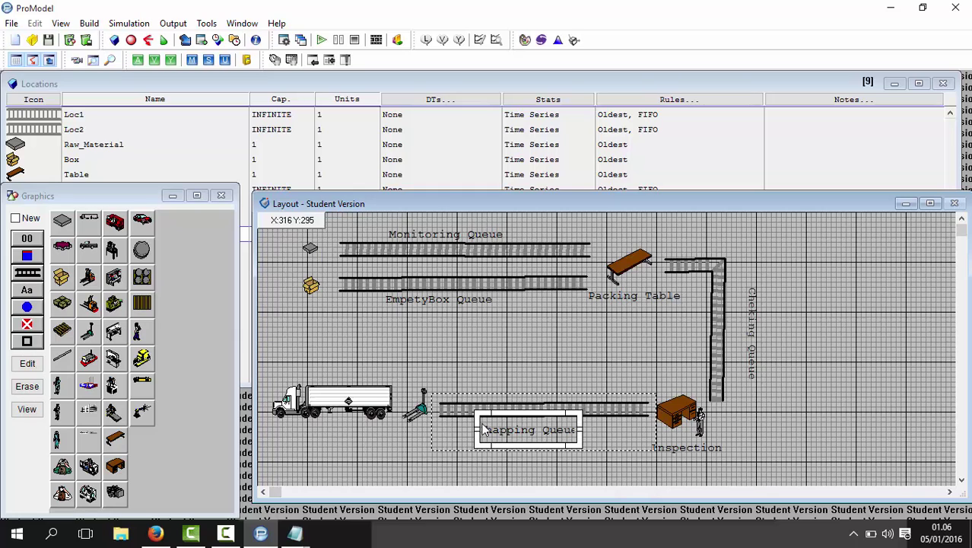
left_click_drag(478, 432, 457, 432)
Add a text label to the existing semi truck location and place it just below the truck
left_click(349, 410)
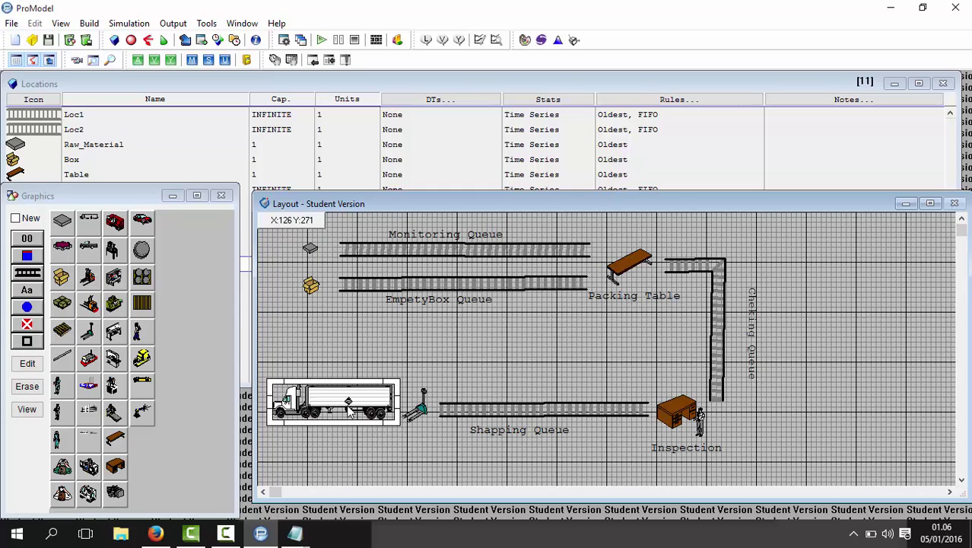
right_click(349, 410)
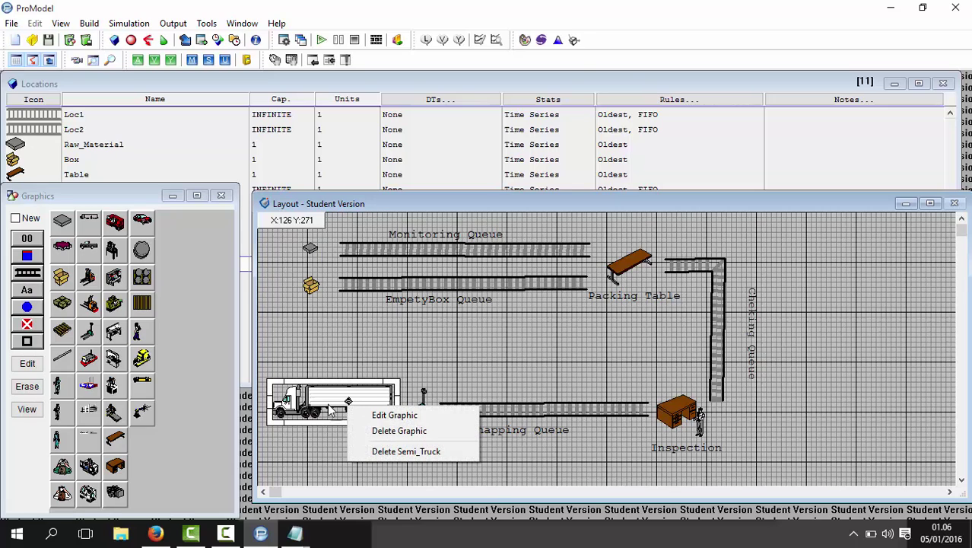
left_click(330, 410)
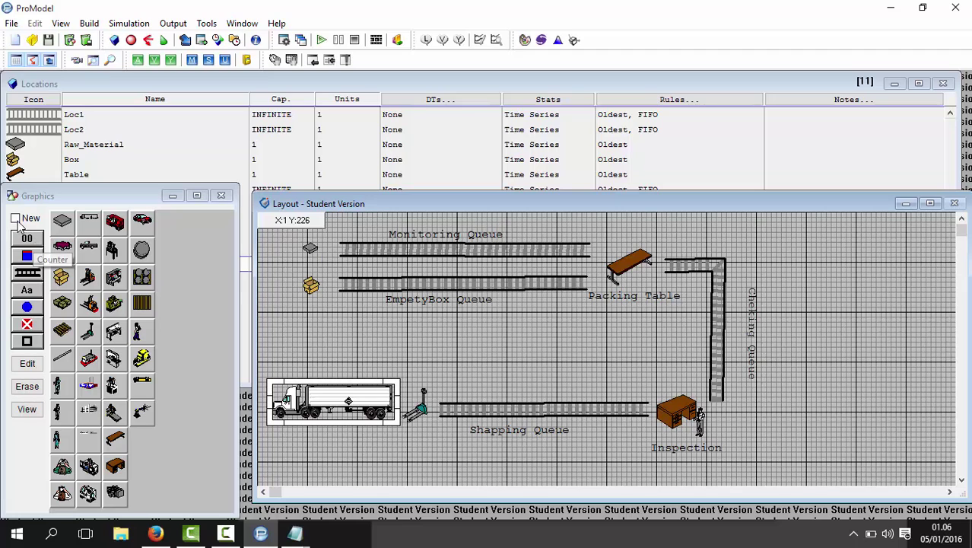
left_click(35, 289)
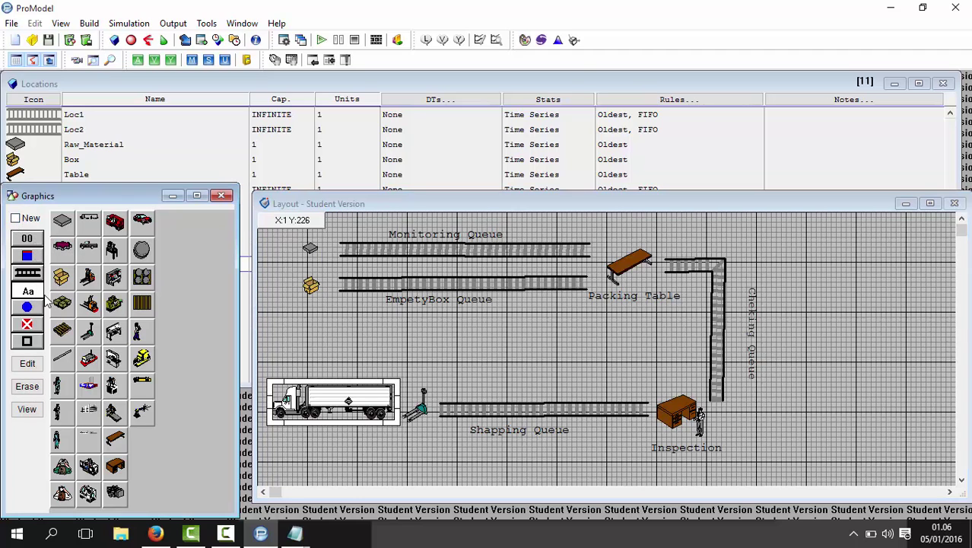
left_click(312, 422)
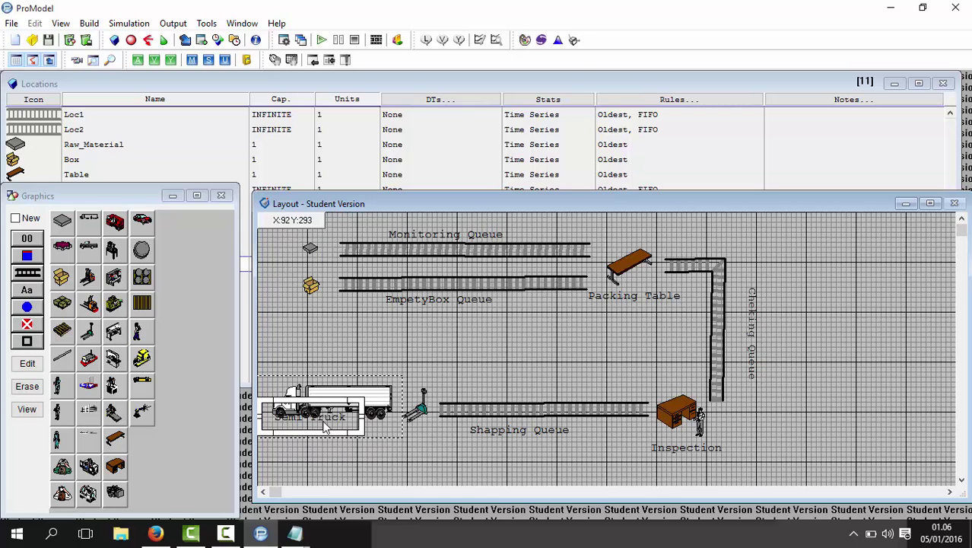
left_click_drag(324, 420, 347, 433)
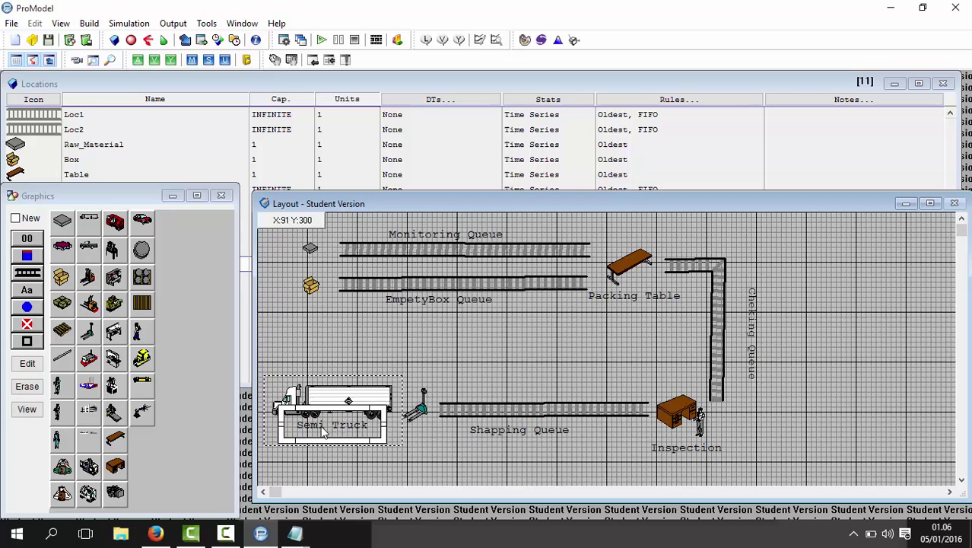
Change the truck's label to "Load Truck" and shift it slightly so it sits centred under the truck
double_click(324, 431)
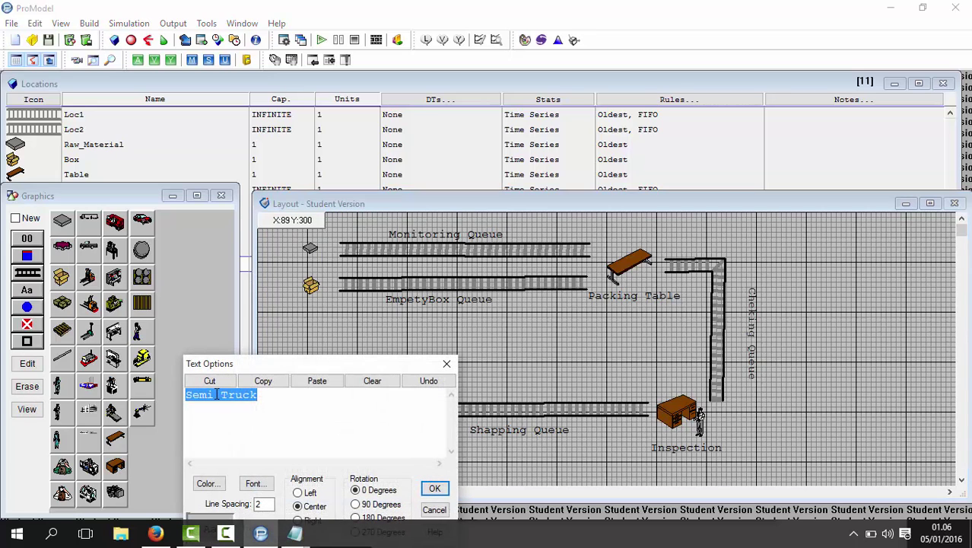
left_click(218, 394)
left_click_drag(216, 394, 145, 401)
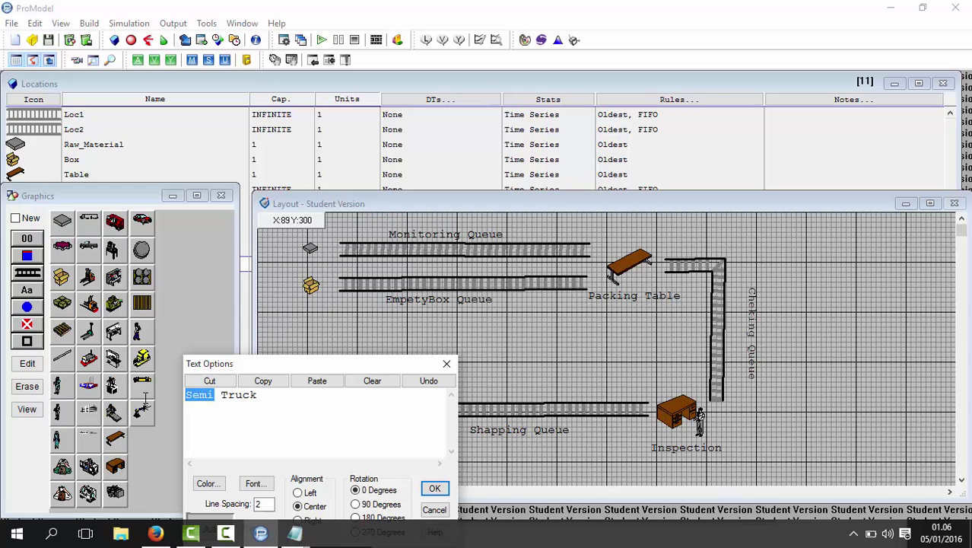
type("Load")
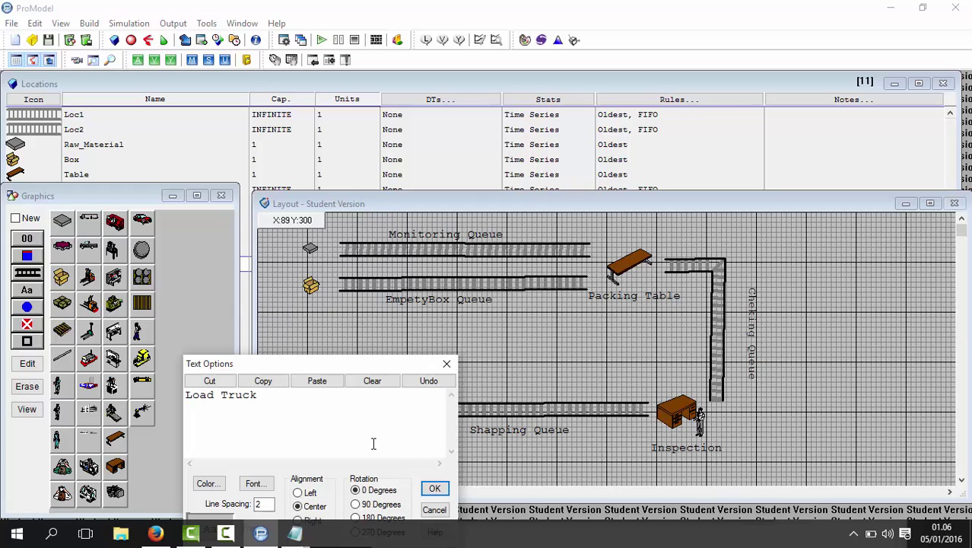
left_click(435, 488)
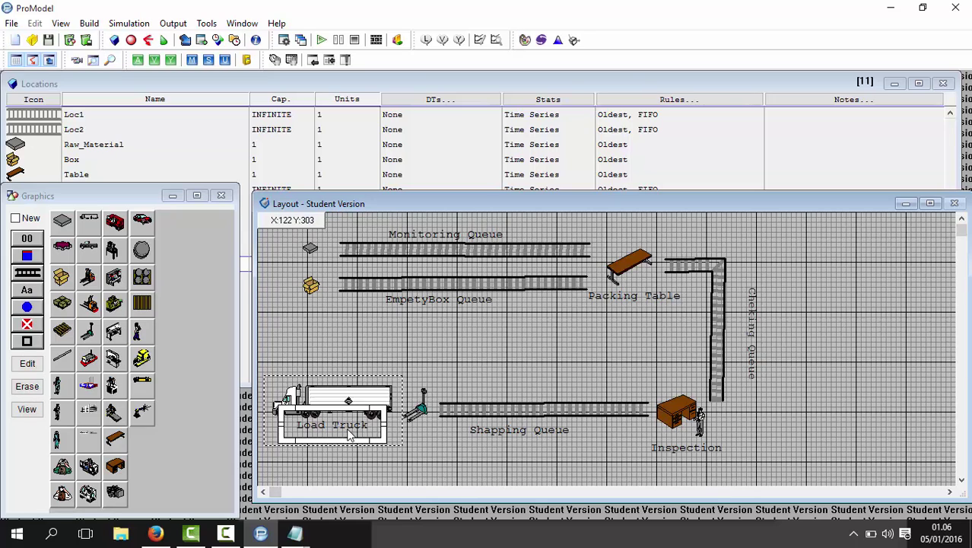
left_click_drag(348, 431, 353, 434)
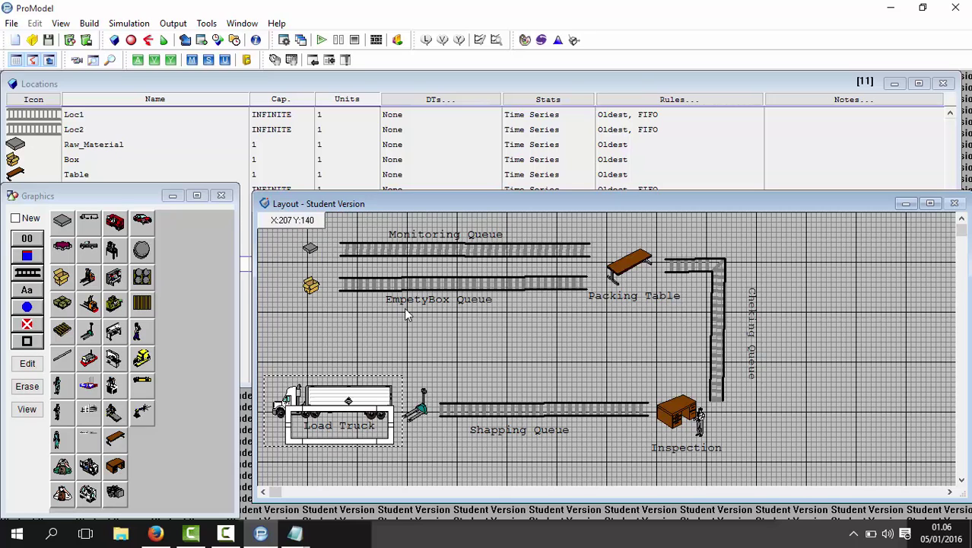
Rename location Loc1 as "Monitoring_Queue" in the locations table and select its capacity value
left_click(96, 120)
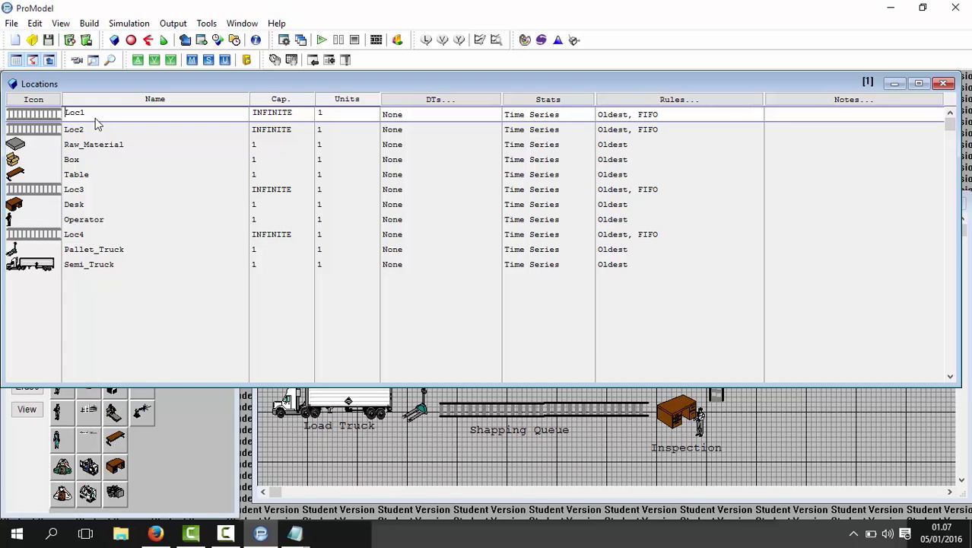
left_click(326, 444)
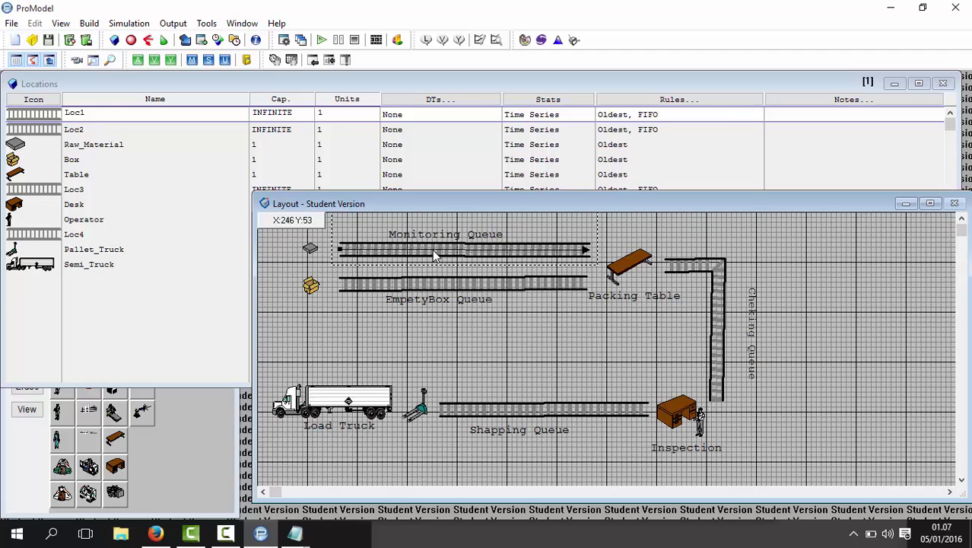
left_click(197, 113)
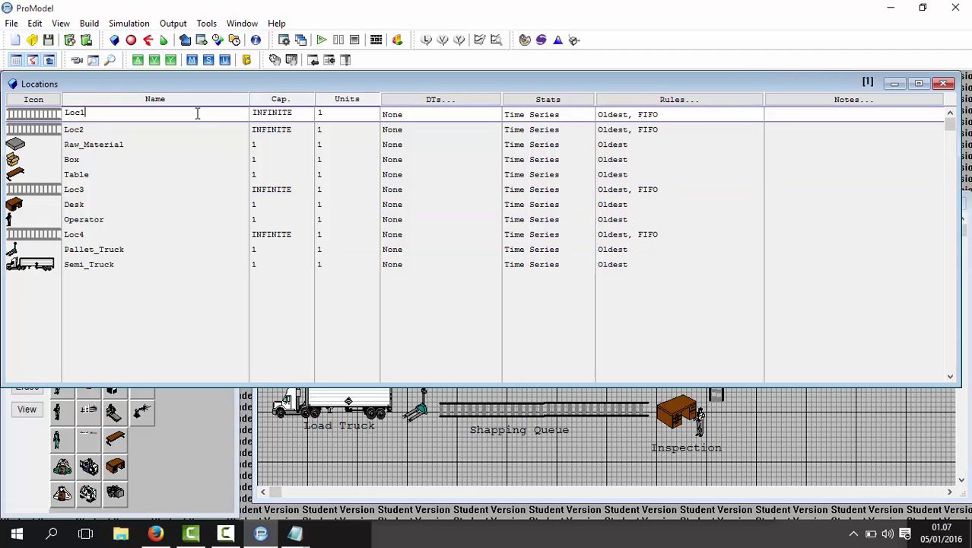
key("BackSpace")
key("BackSpace")
key("BackSpace")
key("BackSpace")
type("Monitoring_Queue")
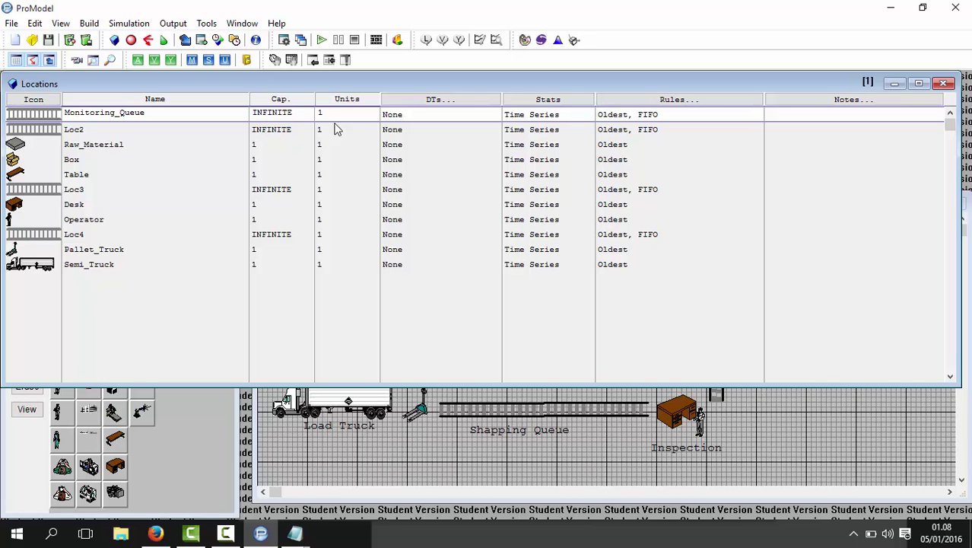
left_click(260, 116)
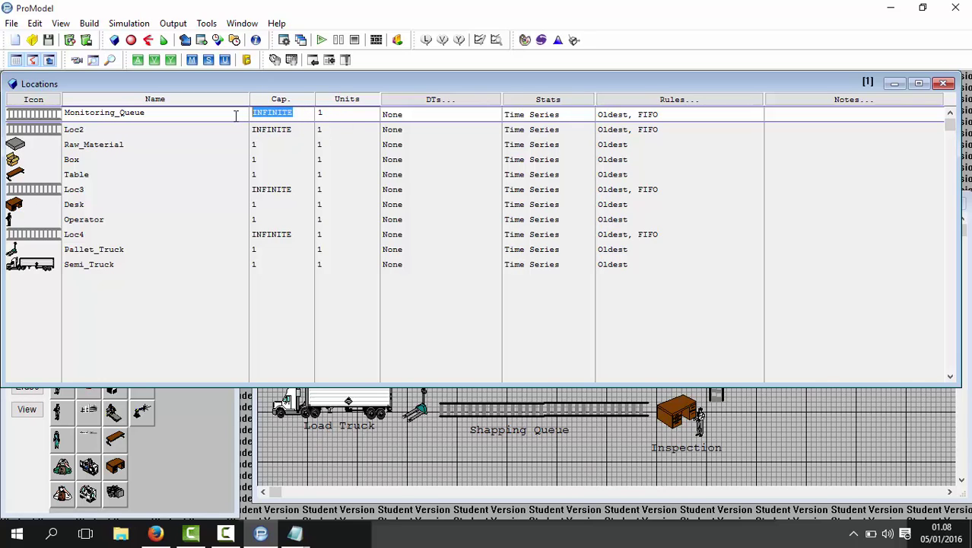
Set the capacity of Monitoring_Queue to 100 and rename location Loc2 as "EmpetyBox_Queue" in the locations table
type("100")
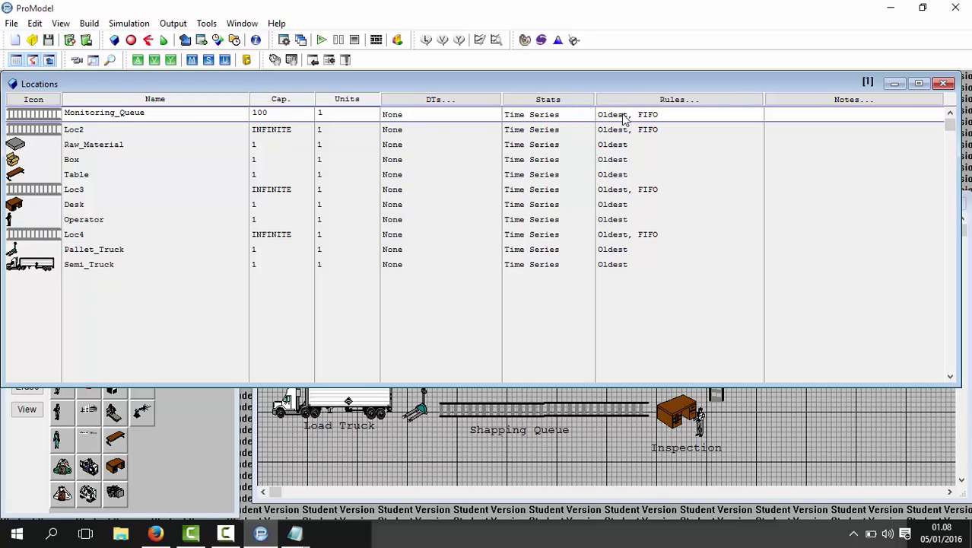
left_click(79, 135)
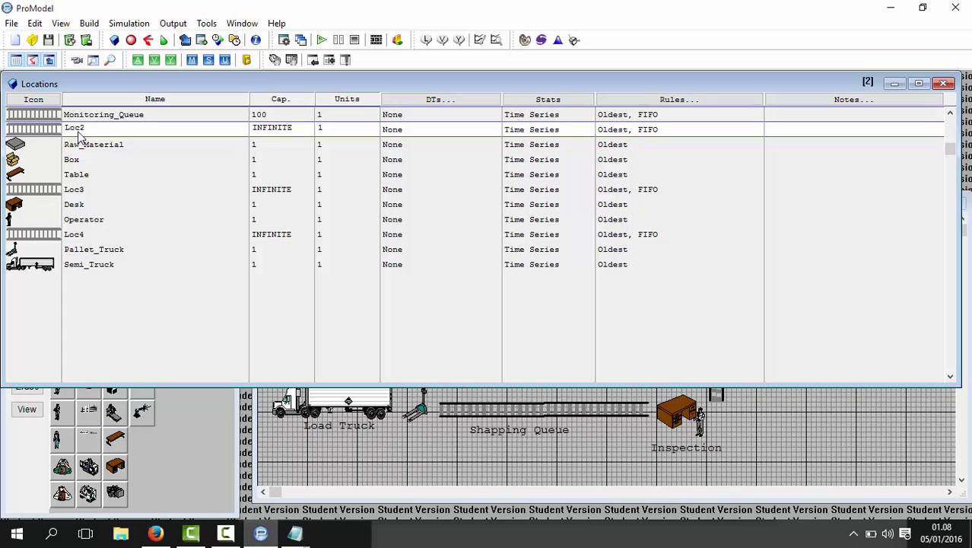
key("BackSpace")
key("BackSpace")
key("BackSpace")
key("BackSpace")
left_click(577, 456)
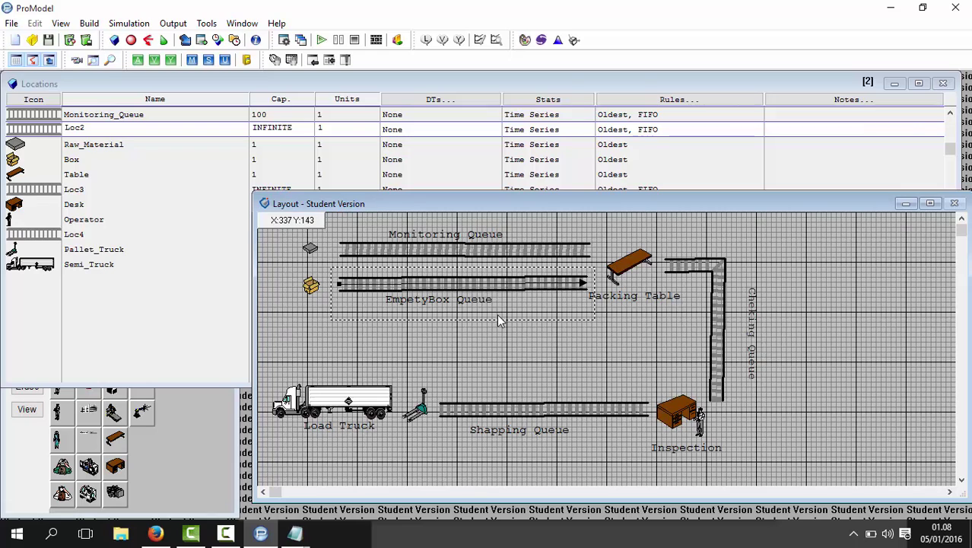
left_click(108, 131)
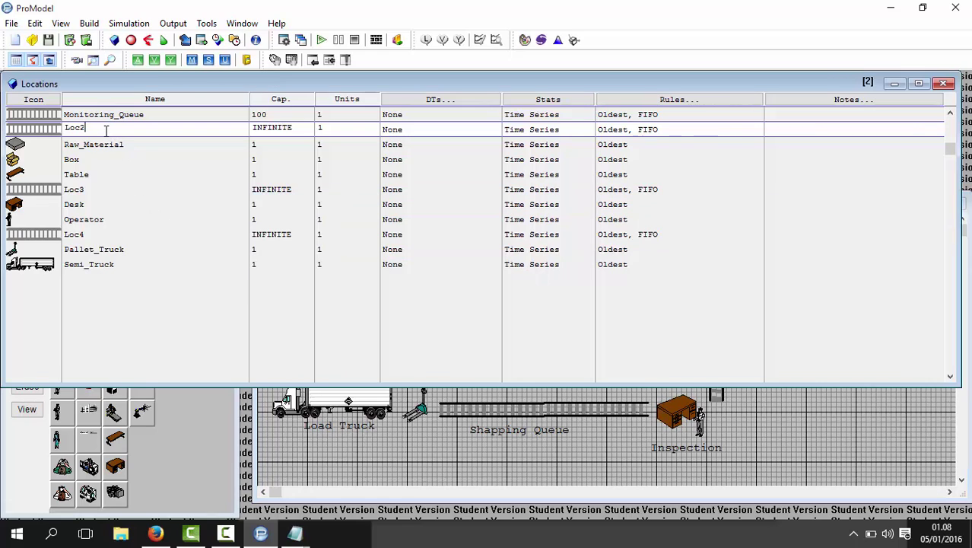
left_click_drag(108, 130, 44, 125)
type("EmpetyBox_Queue")
Set the capacity of the EmpetyBox_Queue location to 100
left_click(304, 128)
left_click_drag(296, 128, 229, 128)
type("100")
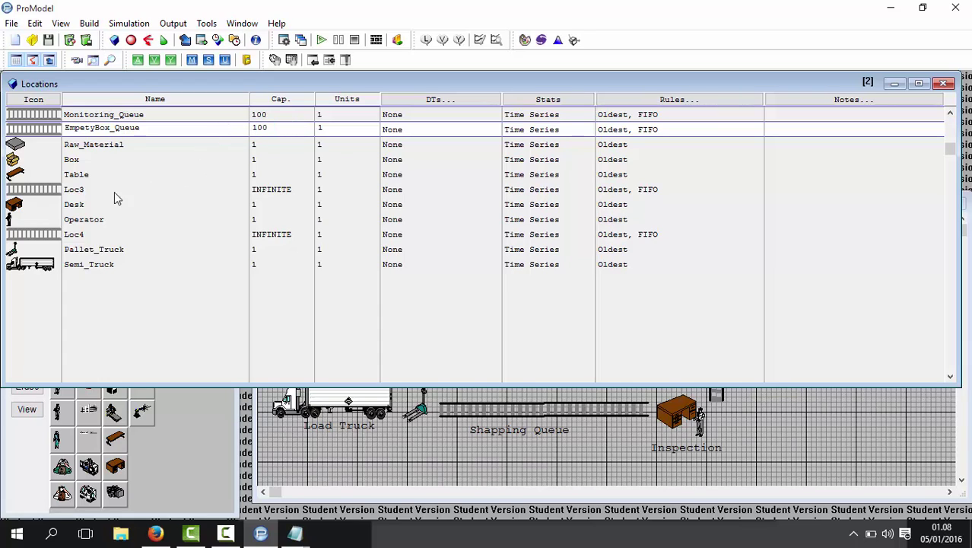
Rename location Loc3 as "Cheking_Queue" to match its label in the layout
left_click(76, 191)
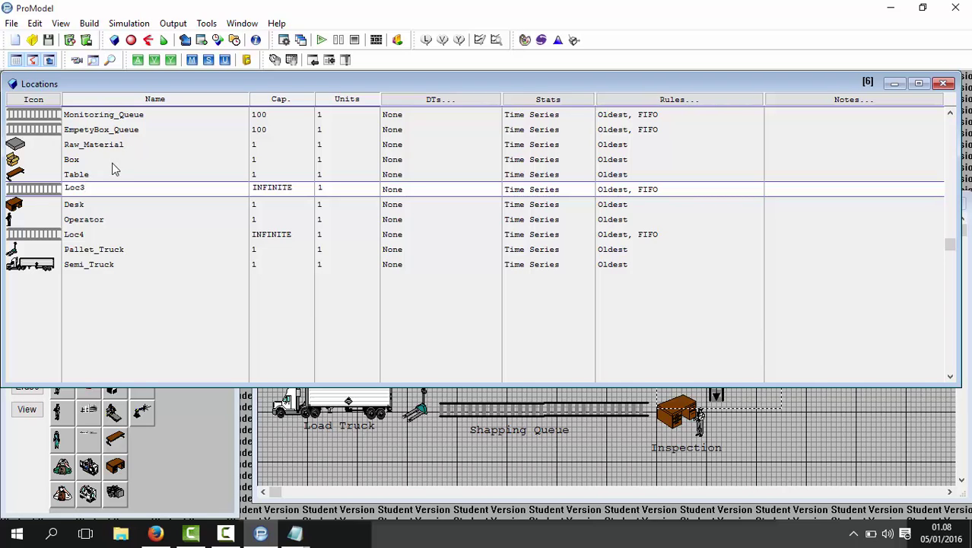
left_click_drag(108, 187, 64, 189)
left_click(844, 439)
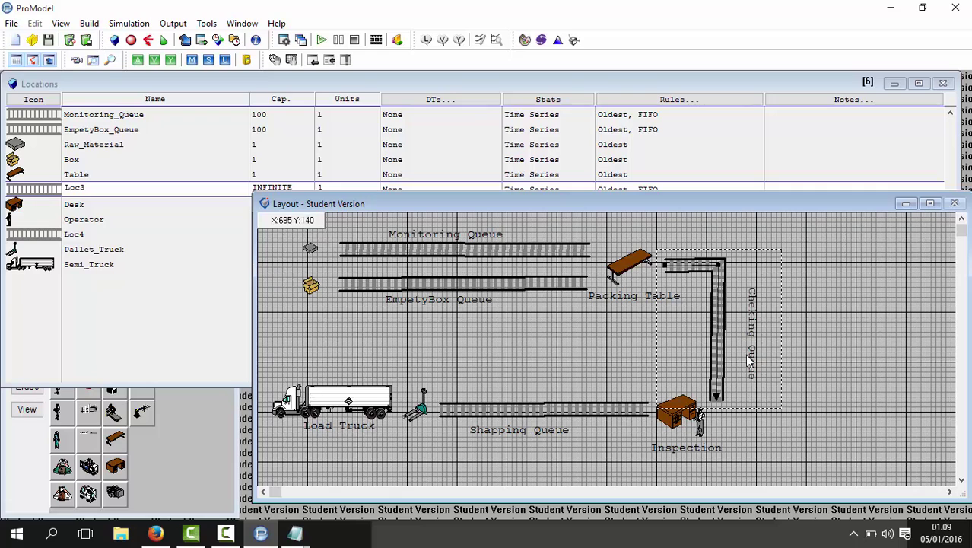
left_click(149, 189)
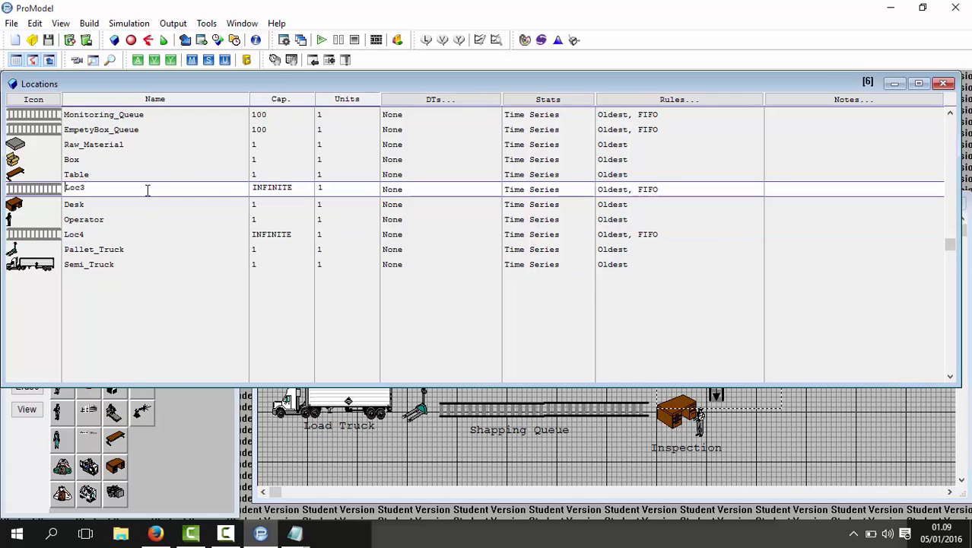
left_click(111, 189)
type("Cheking_Queue")
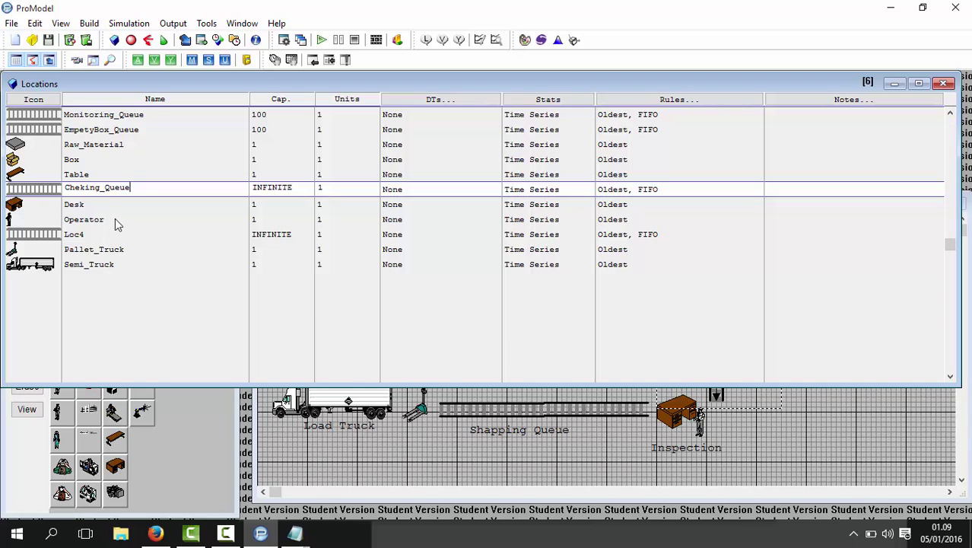
Rename location Loc4 as "Shapping_Queue" in the locations table
left_click(115, 218)
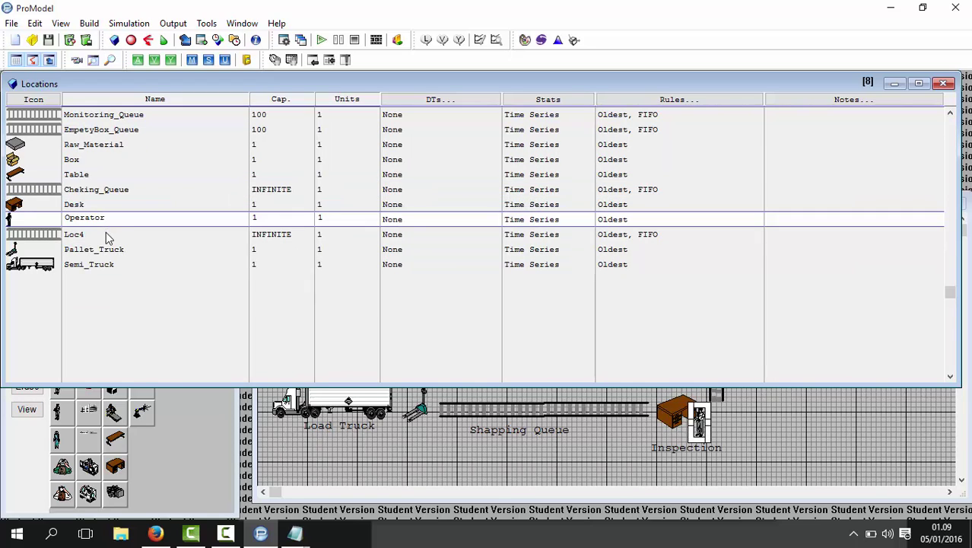
left_click(106, 232)
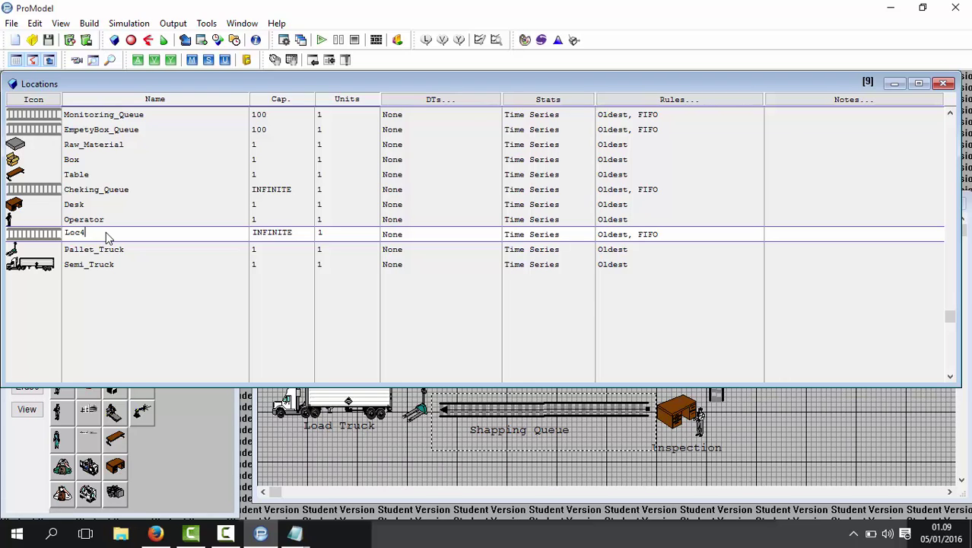
key("BackSpace")
key("BackSpace")
key("BackSpace")
key("BackSpace")
type("Shapping_Queue")
Set the capacity of the Cheking_Queue location to 100
left_click(257, 194)
key("BackSpace")
key("BackSpace")
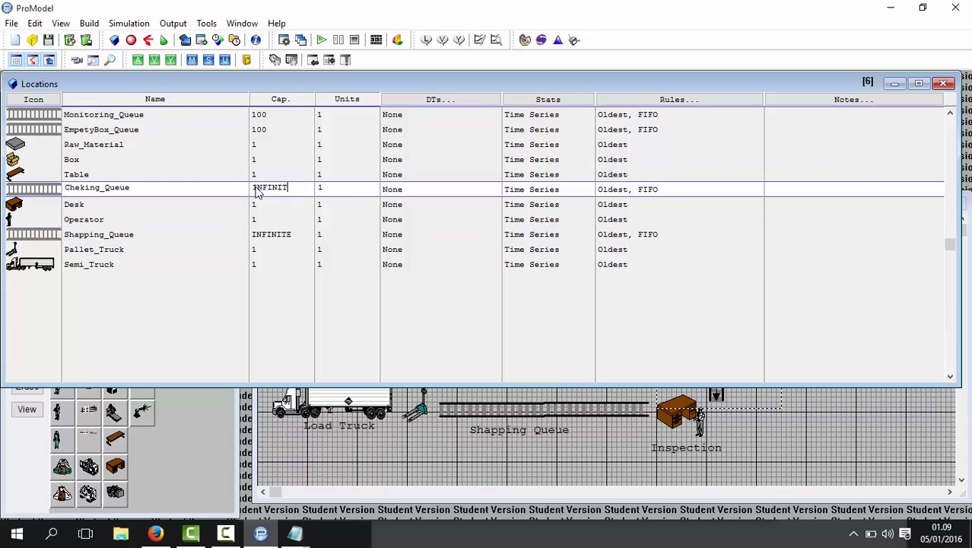
key("BackSpace")
key("BackSpace")
key("BackSpace")
key("BackSpace")
key("BackSpace")
key("BackSpace")
type("100")
Set the capacity of the Shapping_Queue location to 100
left_click(272, 234)
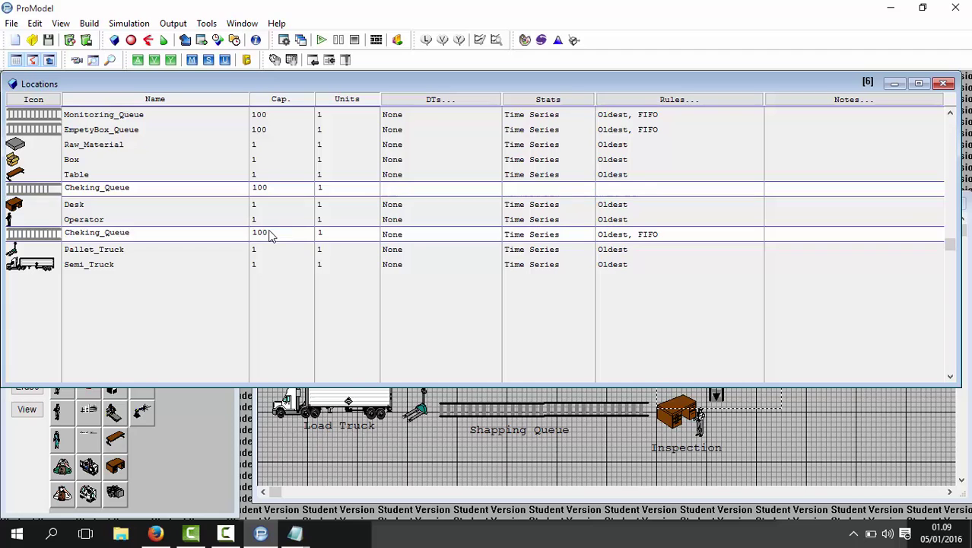
key("BackSpace")
key("BackSpace")
key("BackSpace")
key("BackSpace")
key("BackSpace")
key("BackSpace")
key("BackSpace")
key("BackSpace")
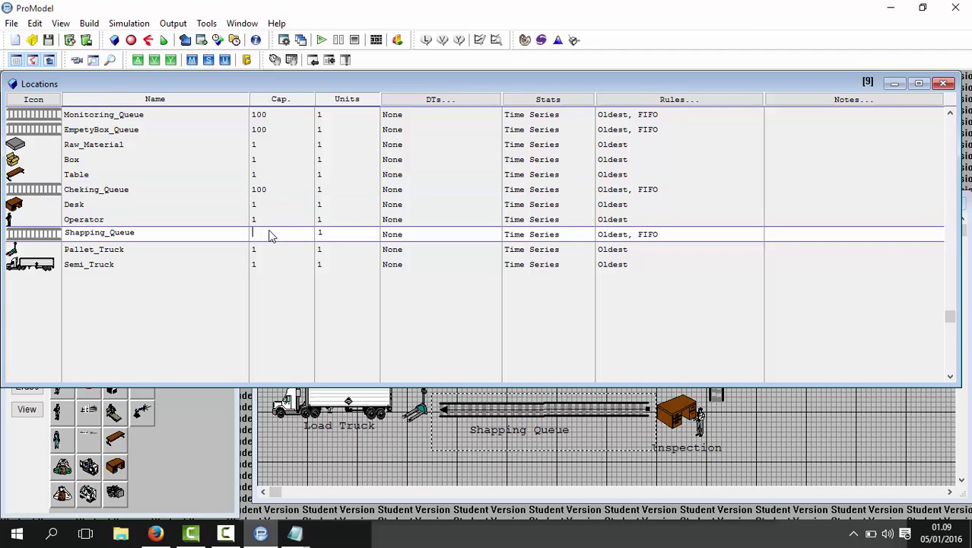
type("100")
left_click(658, 116)
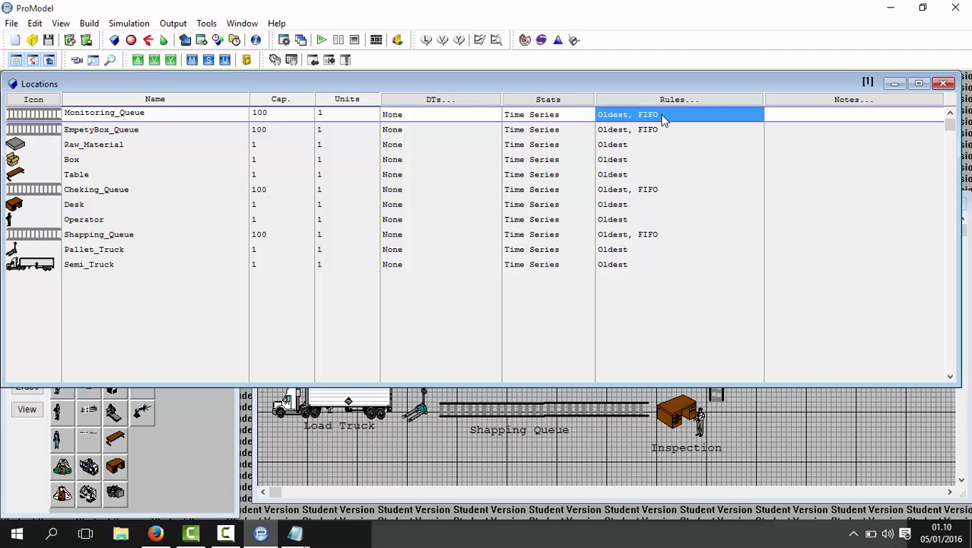
left_click(427, 456)
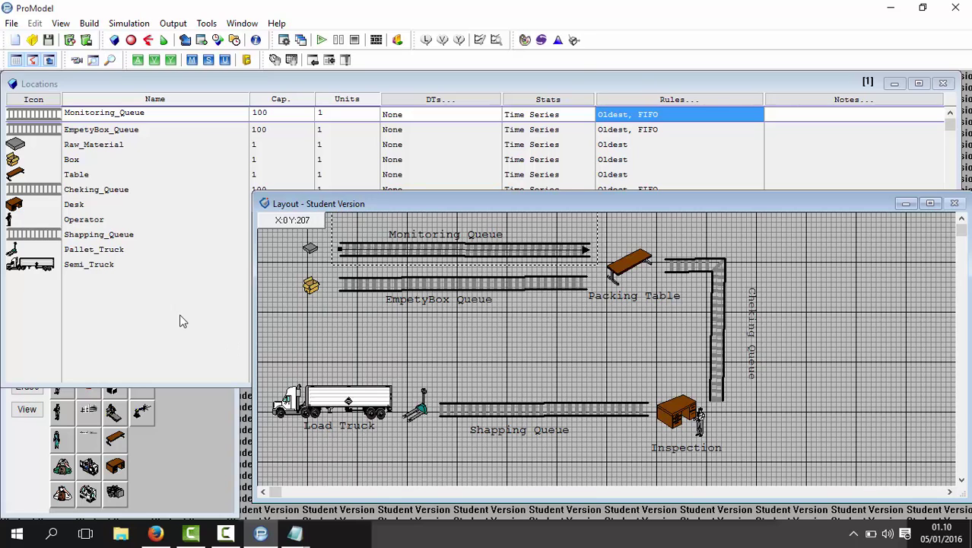
left_click(139, 314)
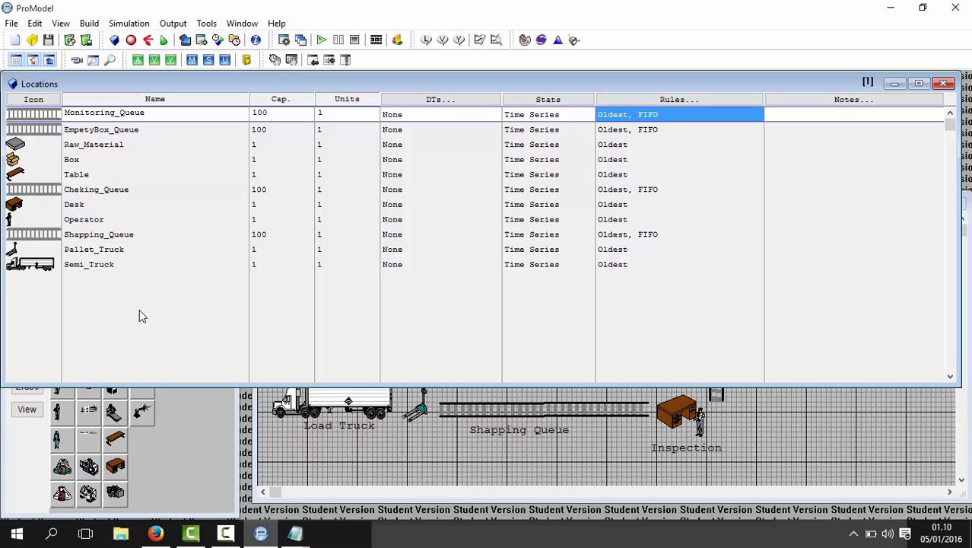
left_click(289, 446)
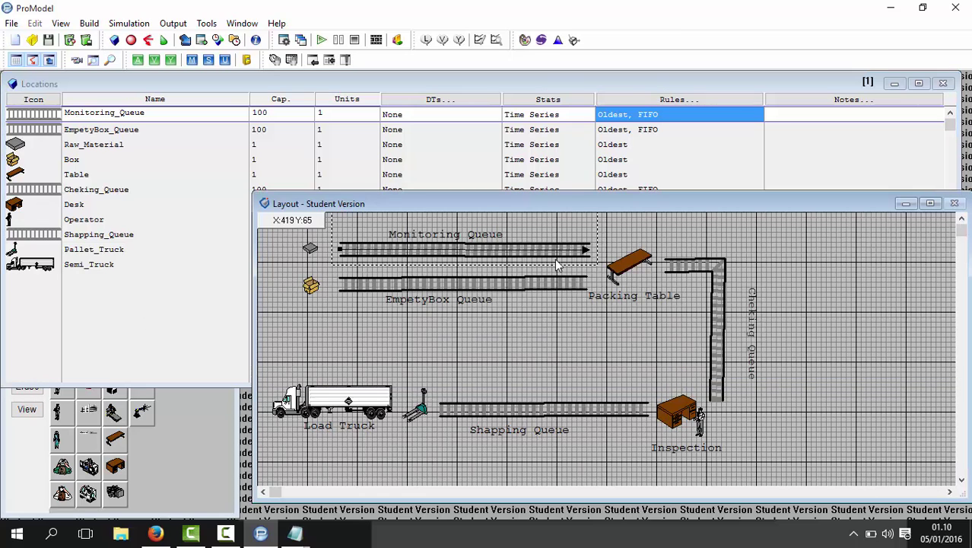
Switch to Notepad, close the blank note and bring up the note listing the model-building stages to check what follows Location
left_click(295, 533)
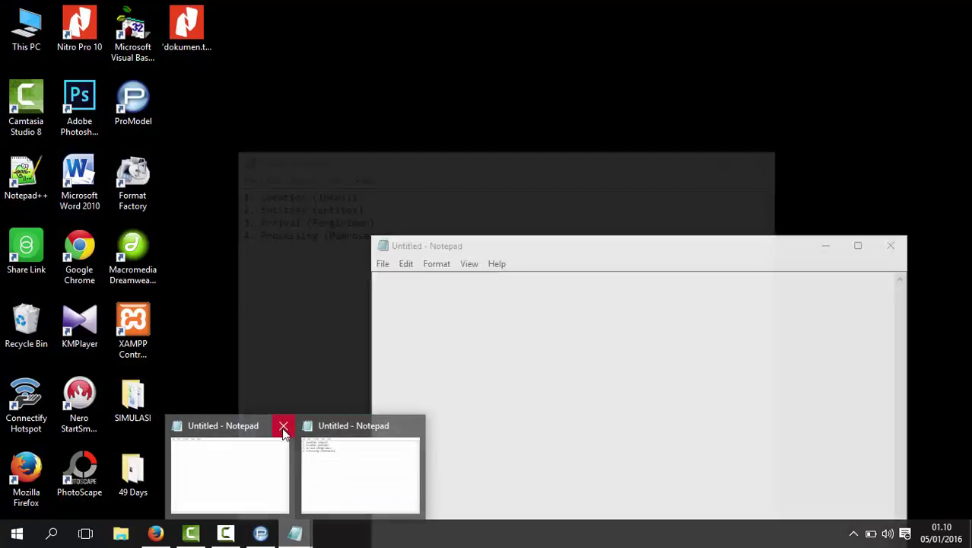
left_click(283, 427)
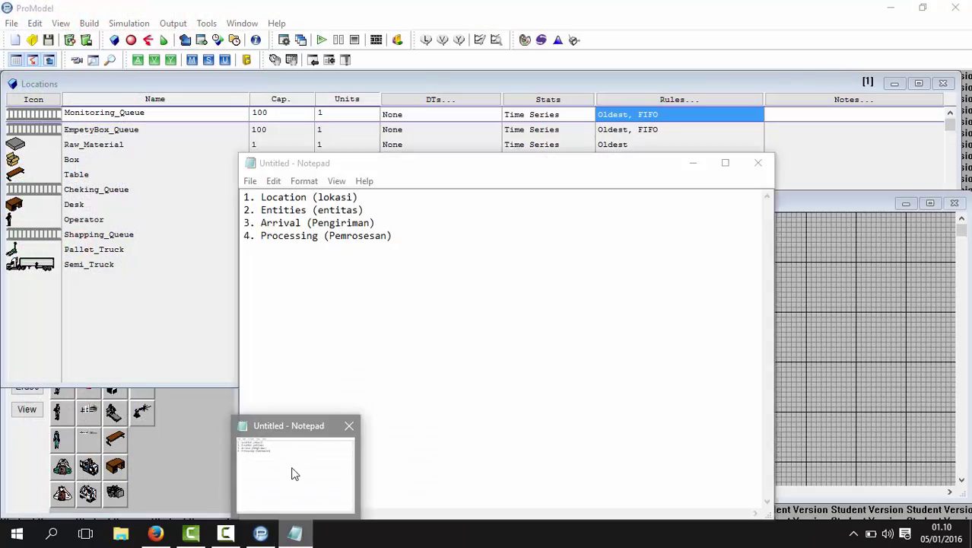
left_click(294, 470)
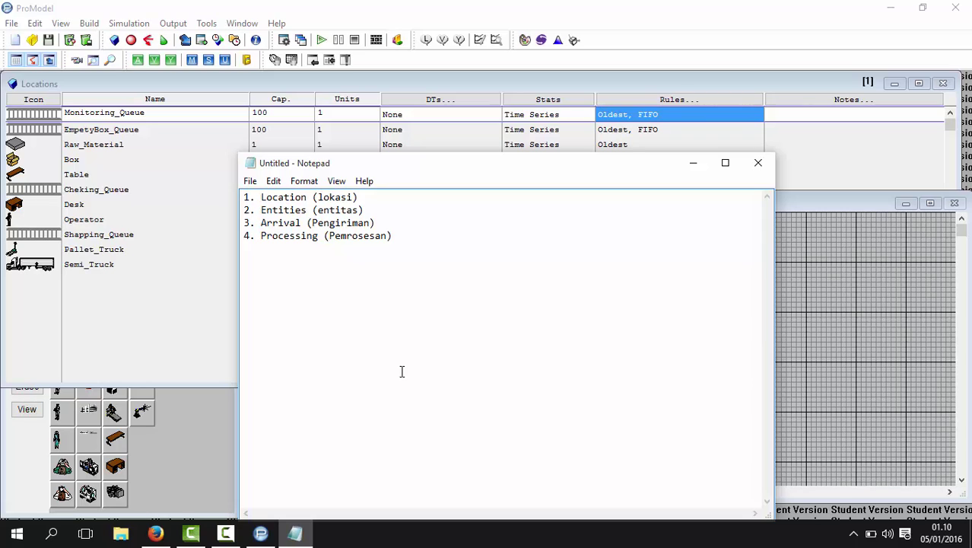
Switch back to ProModel, open the Entities editor and add an entity with the grey raw material block graphic
left_click(89, 24)
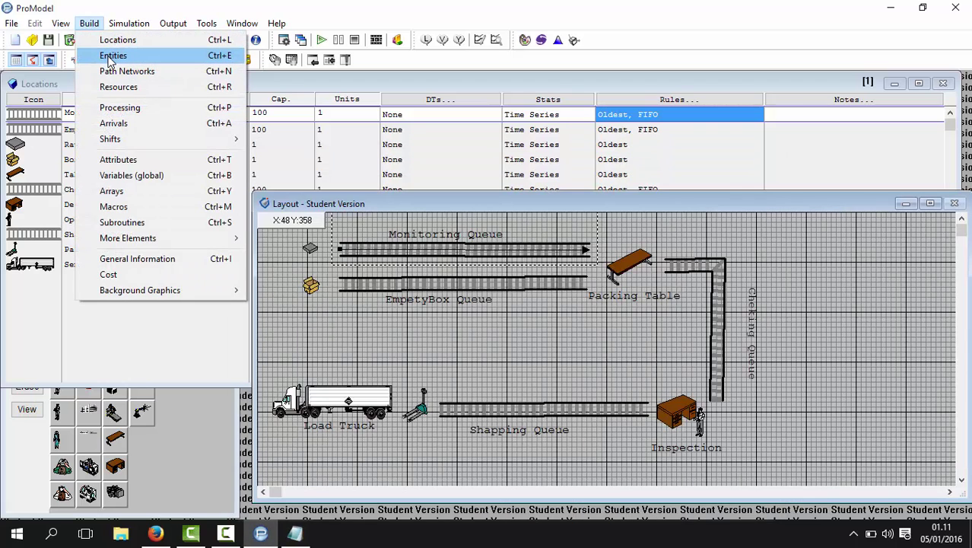
left_click(113, 55)
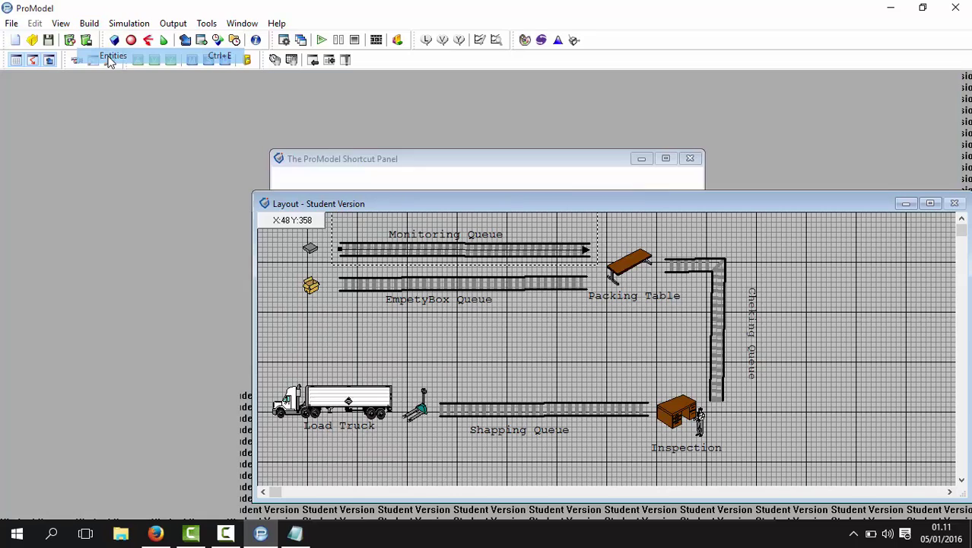
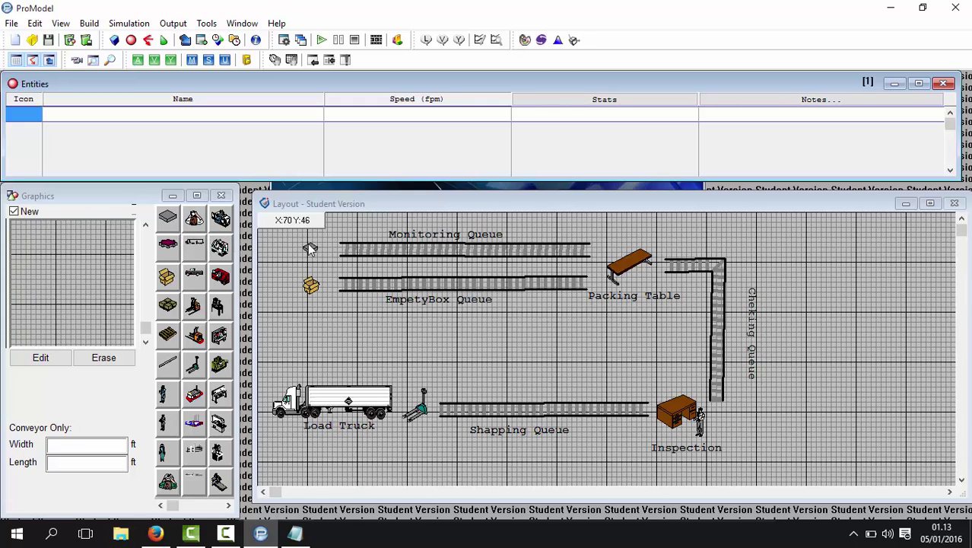
left_click(169, 219)
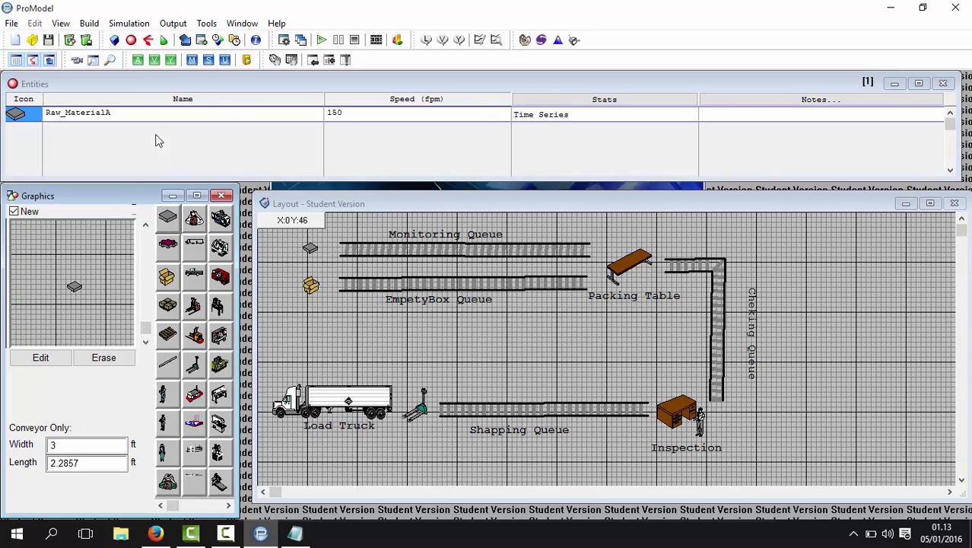
Rename the new raw material entity as "Monitor" in the entities table
left_click(147, 112)
double_click(140, 113)
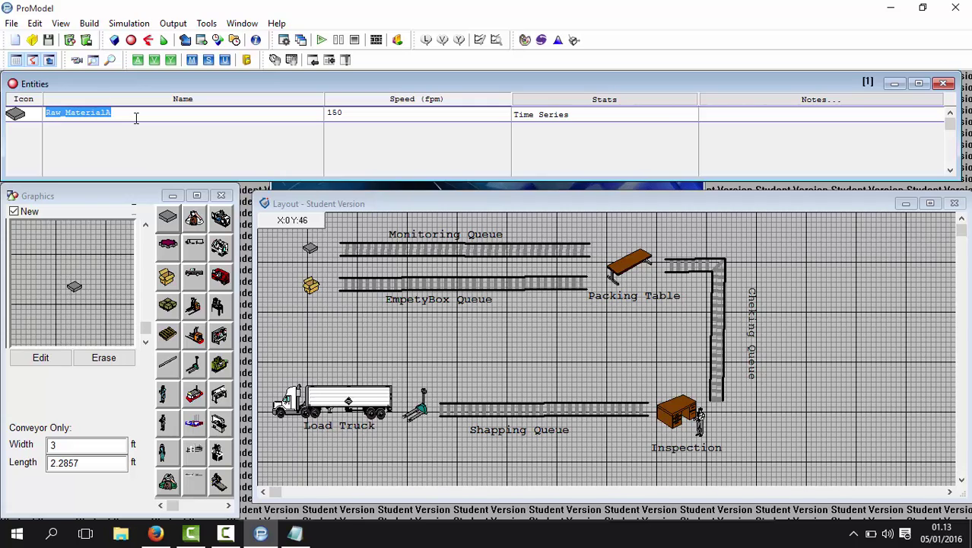
type("MONITOR")
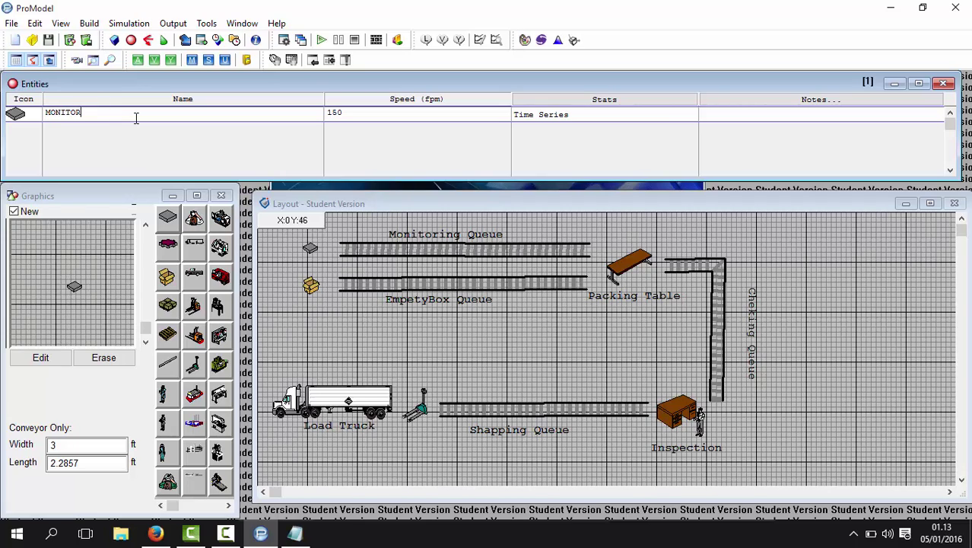
key("BackSpace")
key("BackSpace")
key("BackSpace")
key("BackSpace")
key("BackSpace")
key("BackSpace")
type("onitor")
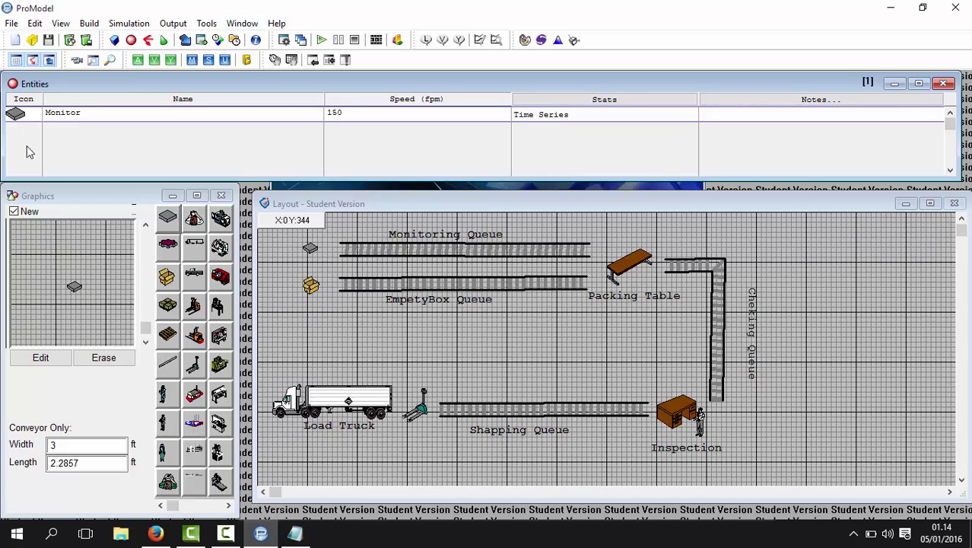
Recolour the entity's block graphic to red and apply the updated graphic as the Monitor entity's icon
left_click(42, 357)
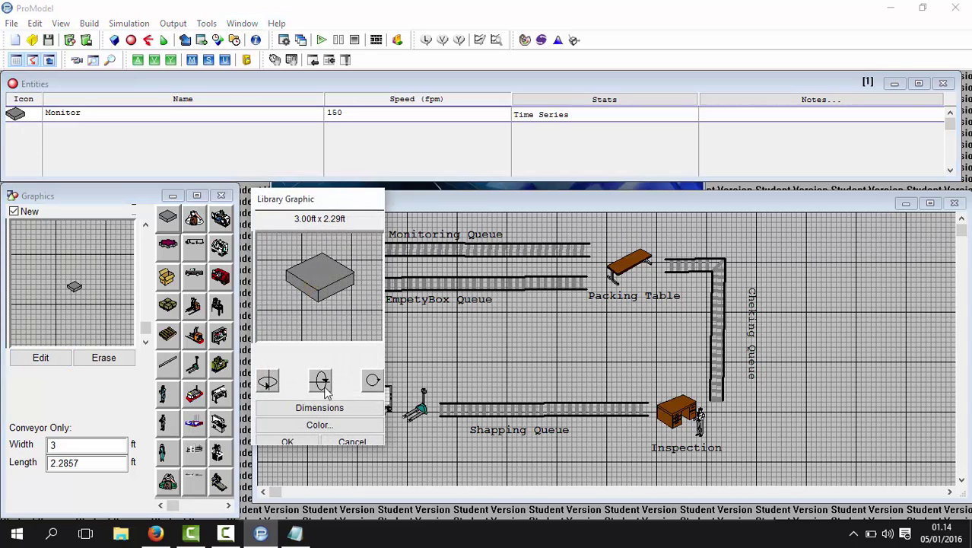
left_click(313, 428)
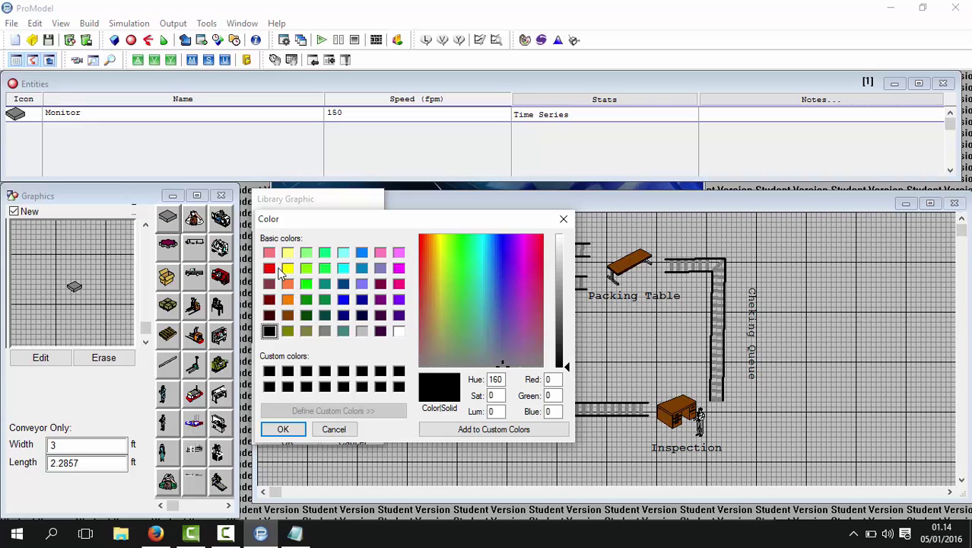
left_click(270, 269)
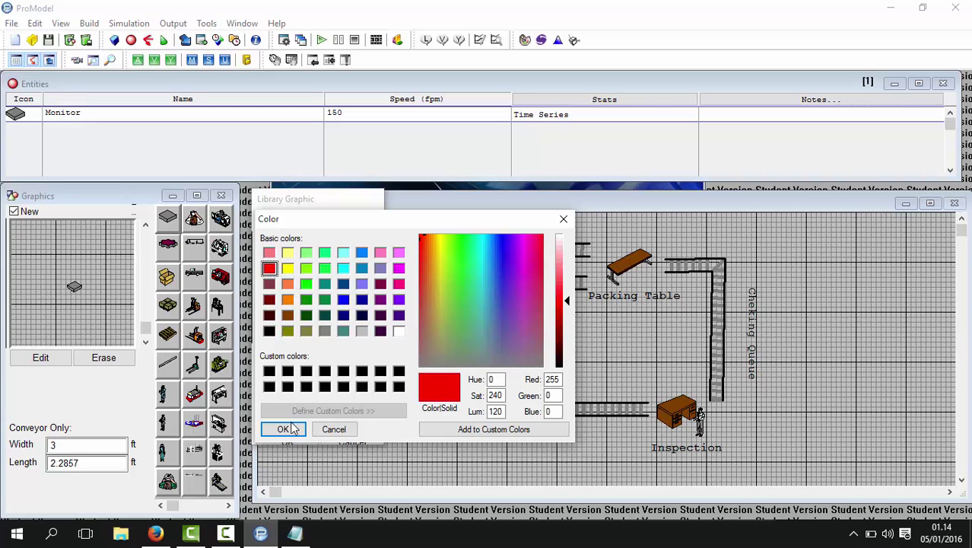
left_click(286, 430)
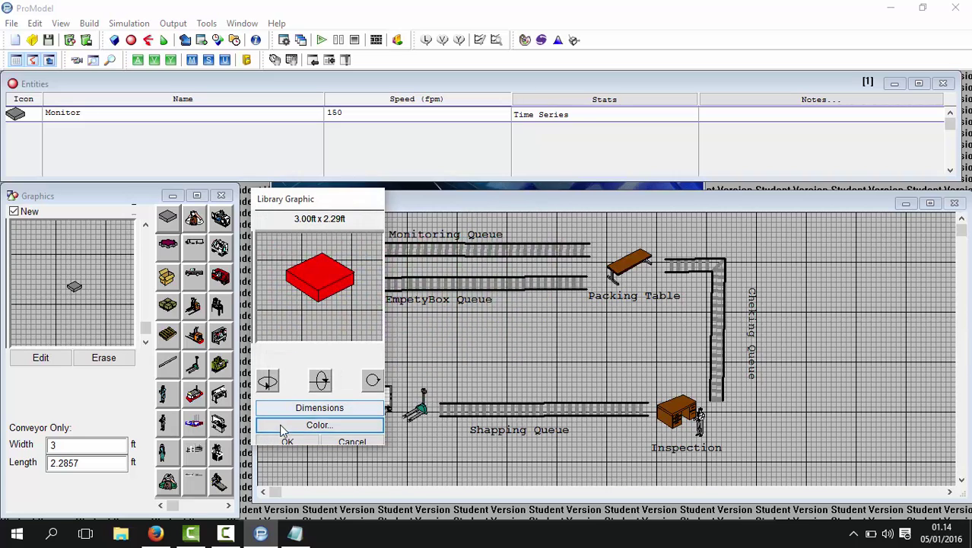
left_click(282, 441)
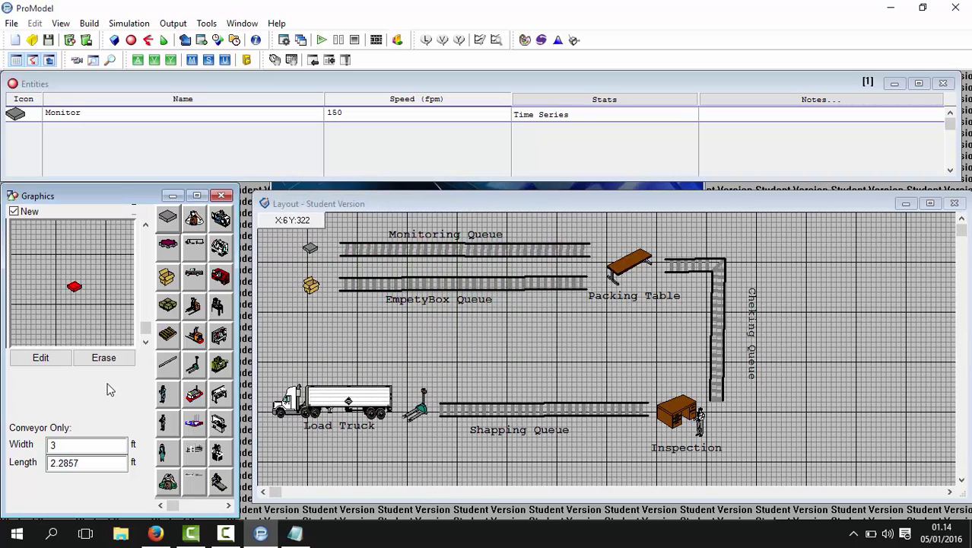
left_click(21, 120)
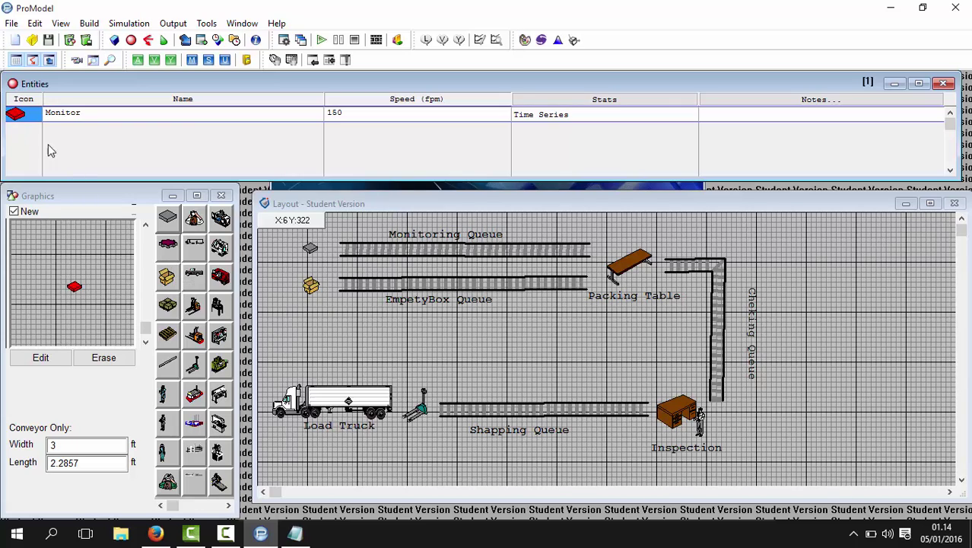
left_click(98, 113)
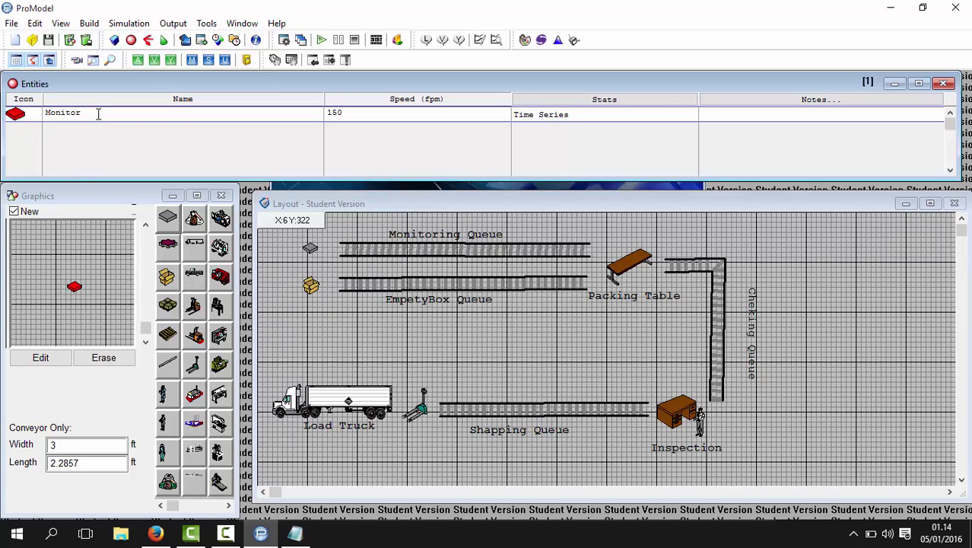
Add a second entity with the open cardboard box graphic and rename it as "Empety_Box"
key("Return")
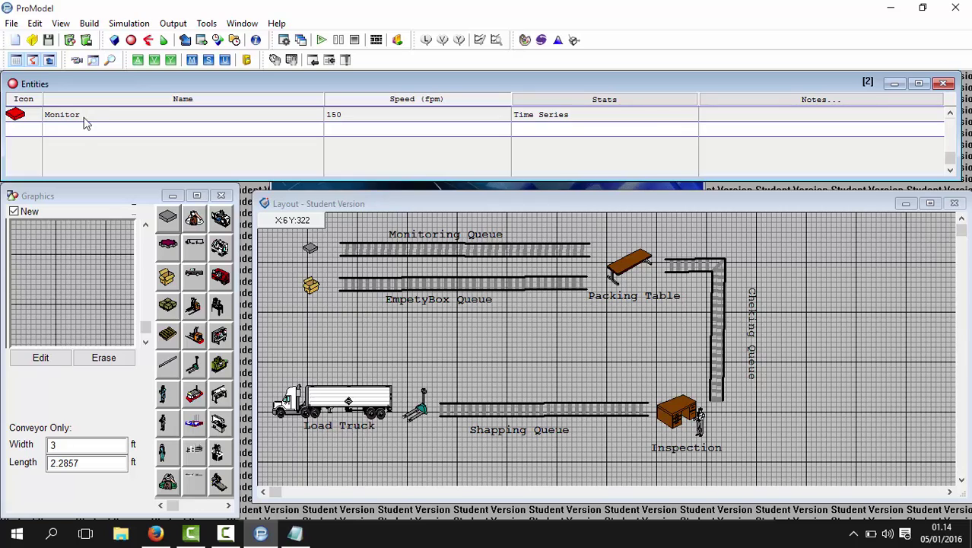
left_click(25, 130)
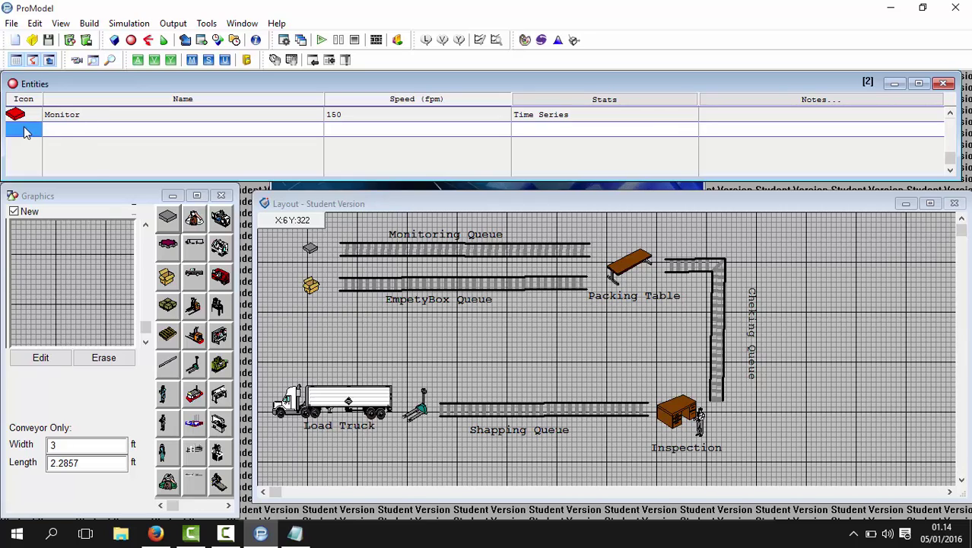
left_click(167, 276)
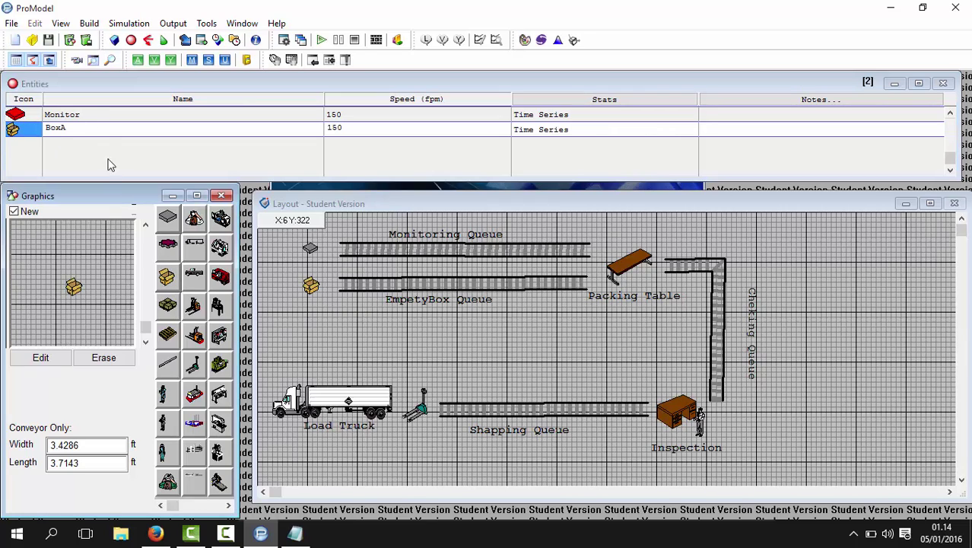
left_click(97, 133)
key("BackSpace")
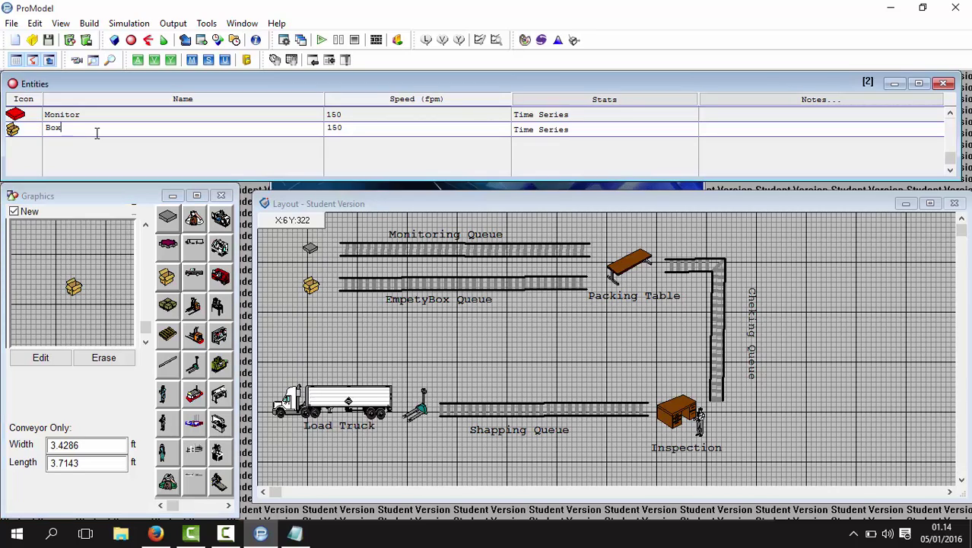
key("BackSpace")
key("BackSpace")
key("BackSpace")
type("Empety_Box")
Recolour the Empety_Box entity's box graphic to bright yellow and apply it as the entity's icon
left_click(12, 131)
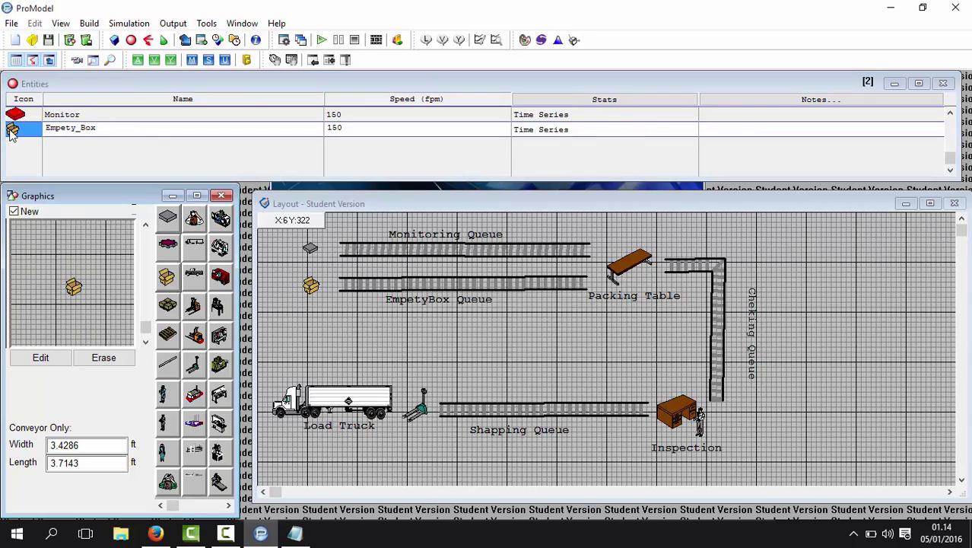
left_click(40, 357)
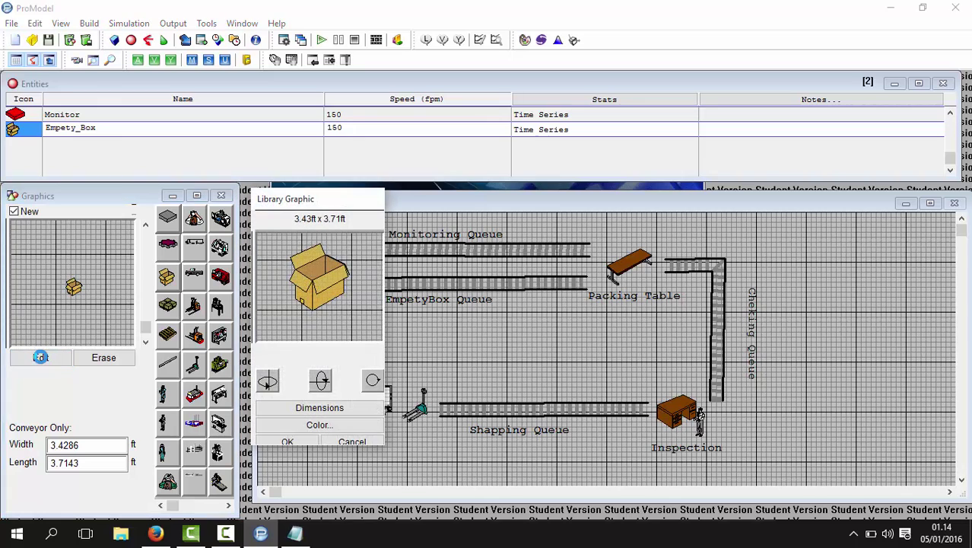
left_click(318, 427)
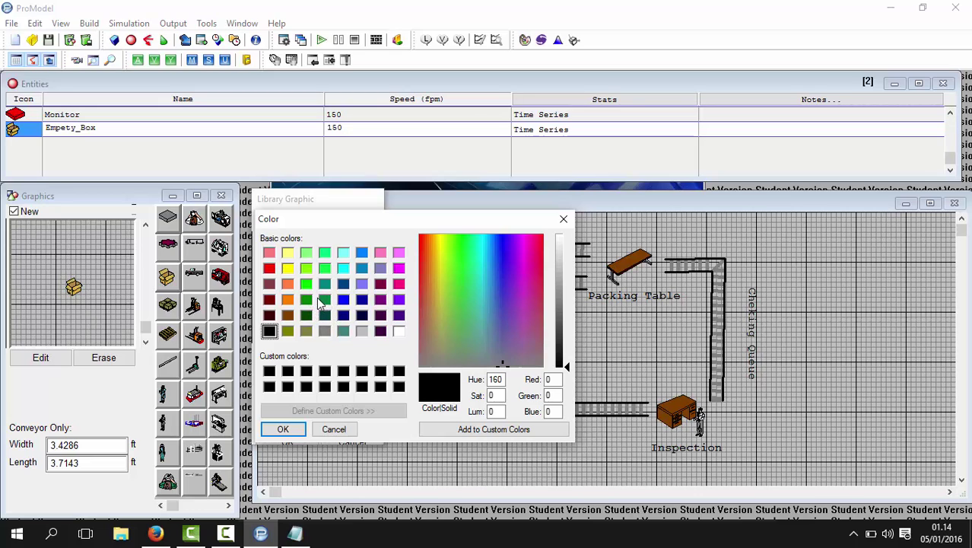
left_click(288, 300)
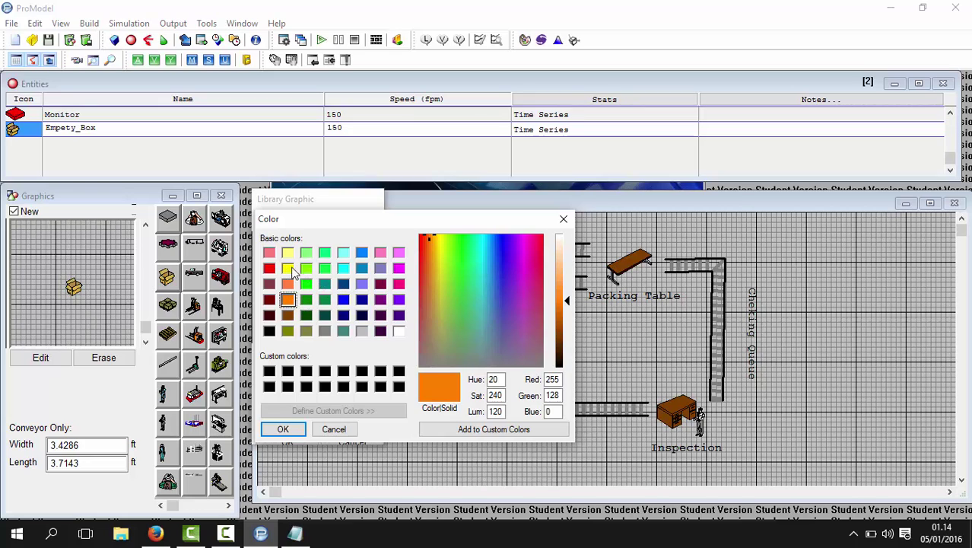
left_click(287, 269)
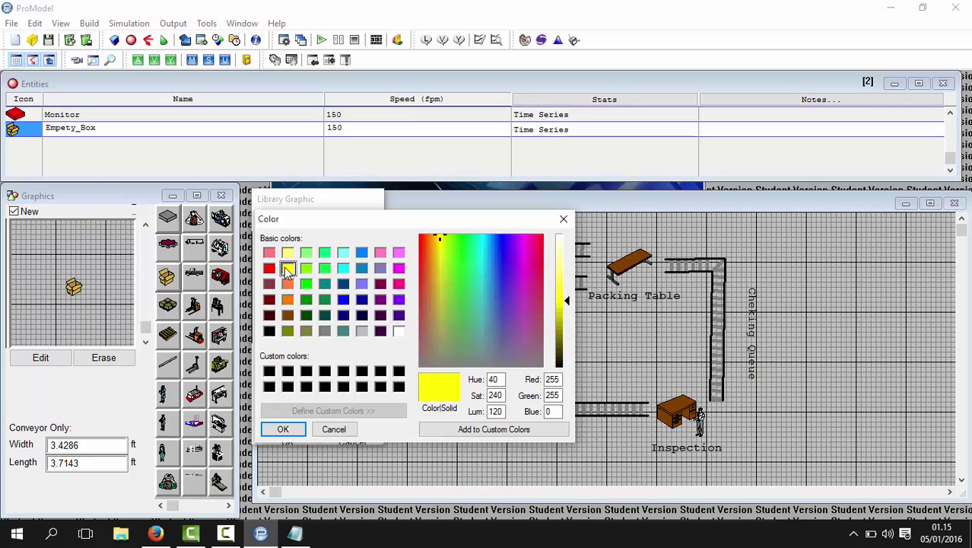
left_click(294, 430)
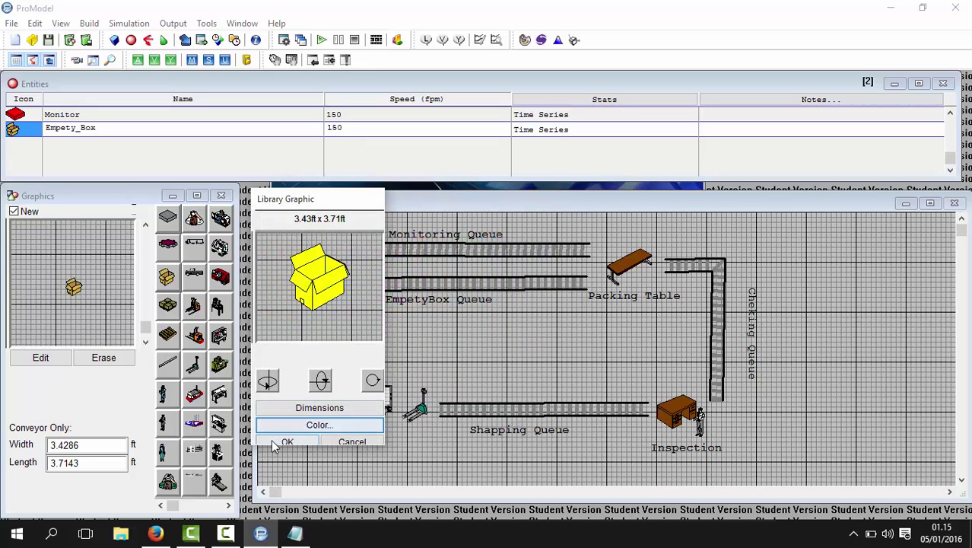
left_click(277, 443)
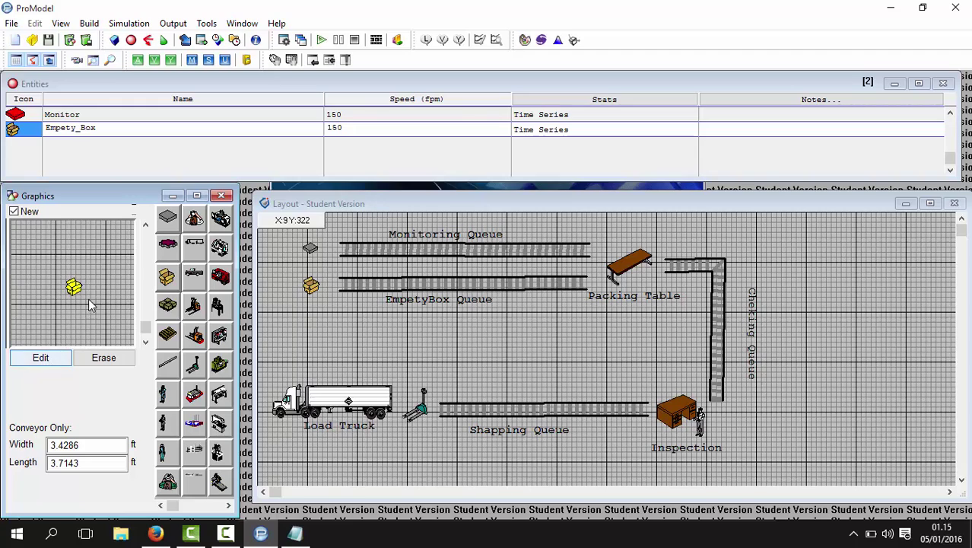
left_click(110, 128)
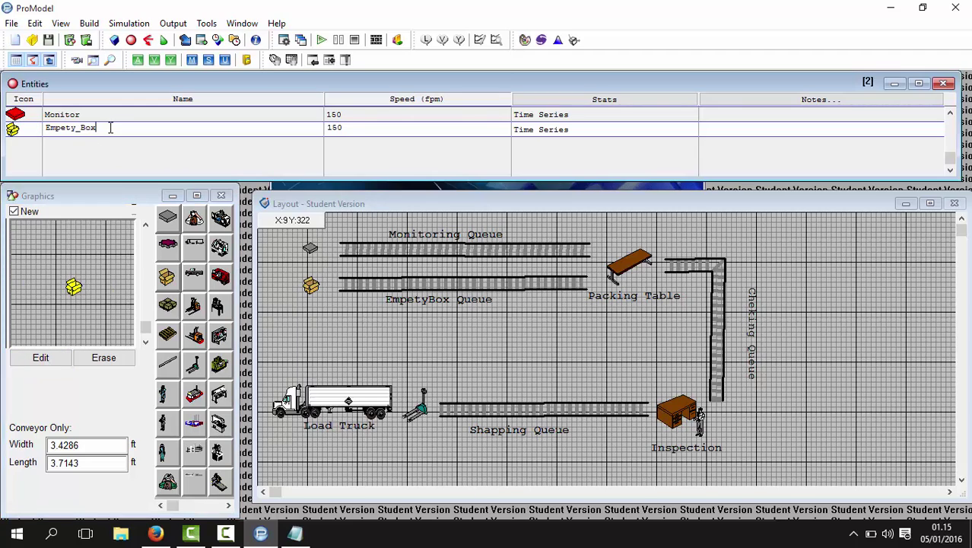
Add a third entity with the green palletized boxes graphic and rename it as "Paket_Monitoring"
key("Return")
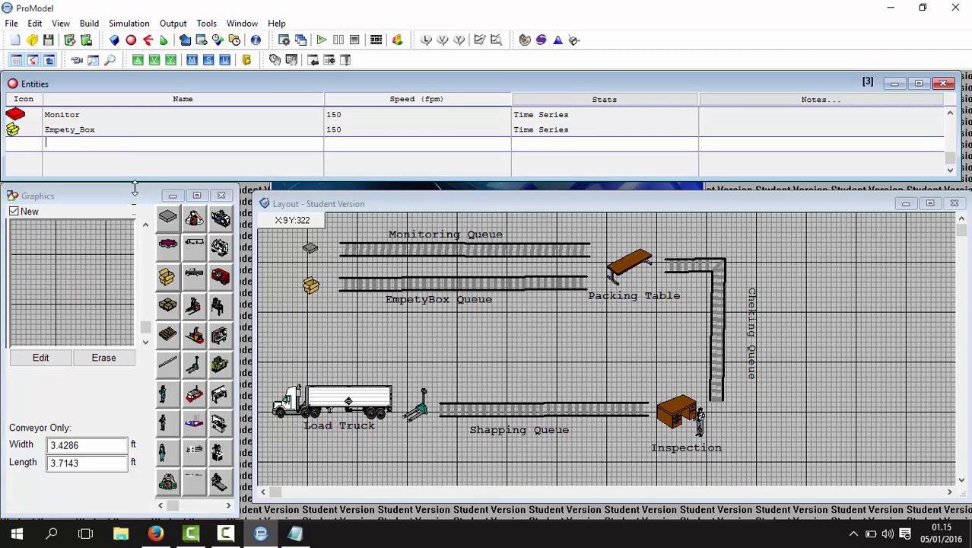
left_click(169, 306)
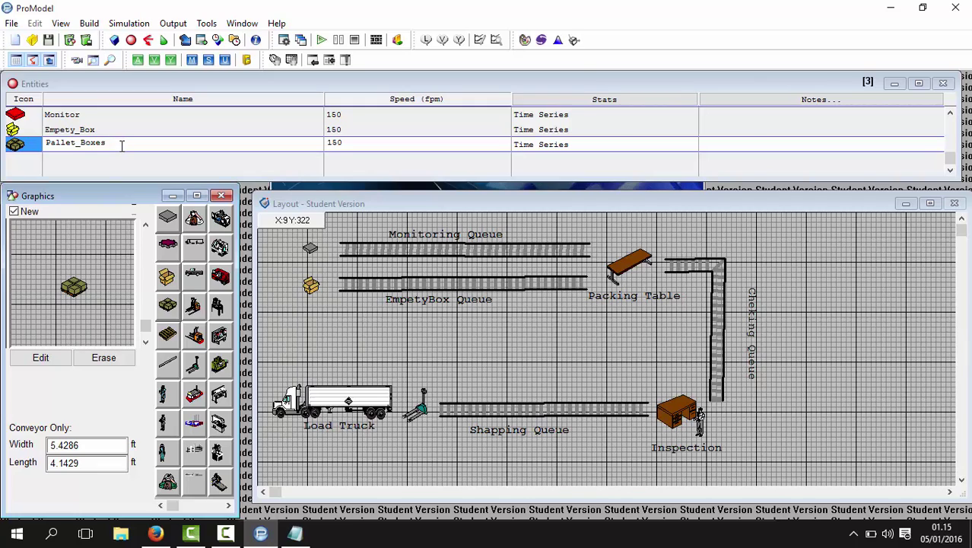
left_click_drag(120, 146, 42, 146)
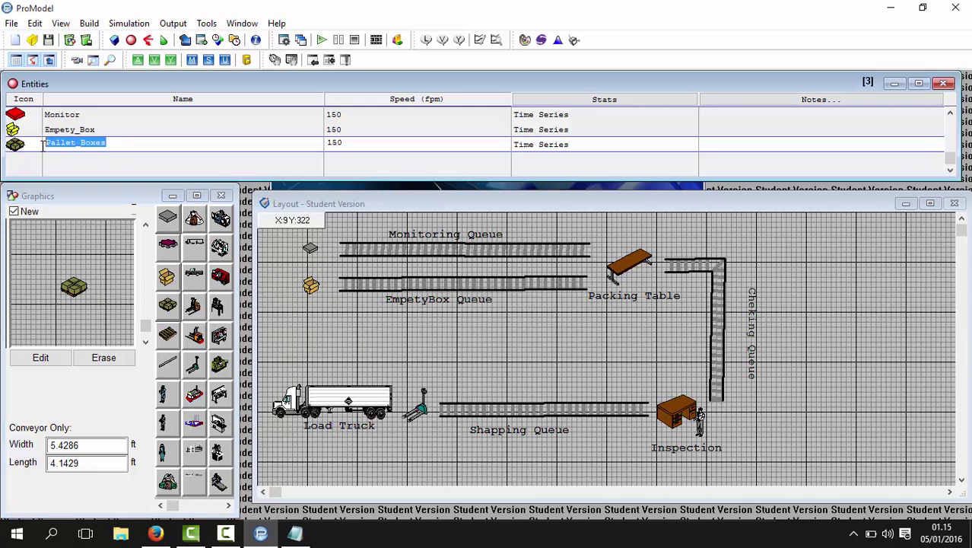
type("Paket")
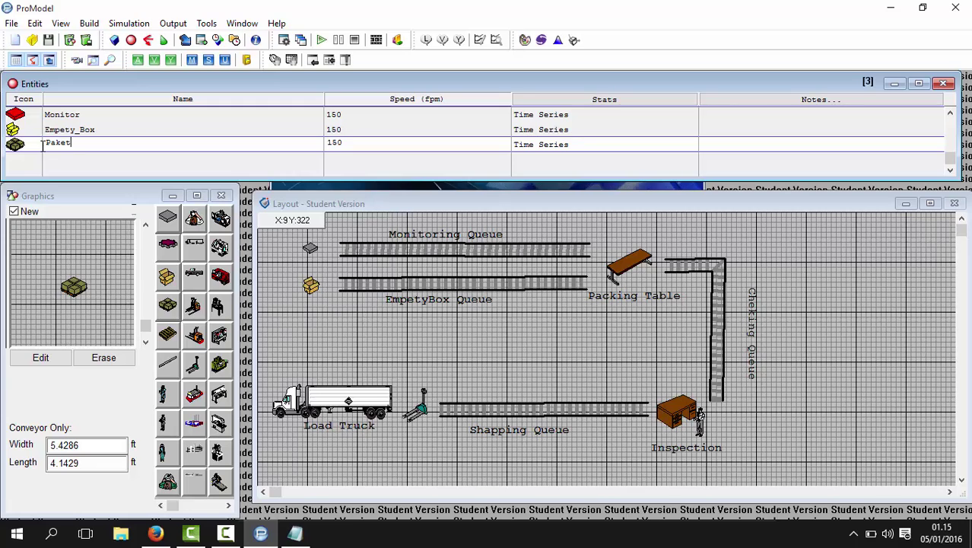
type("_Monitoring")
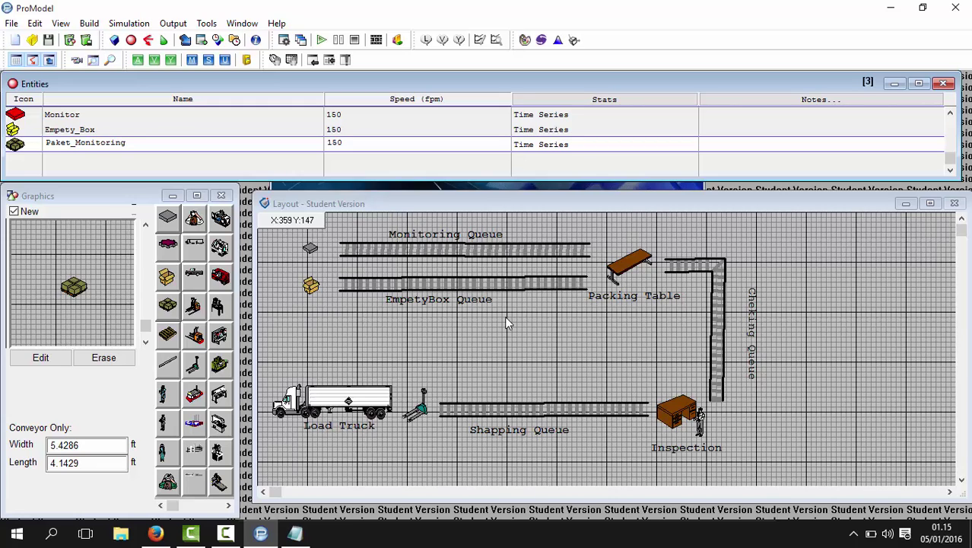
Check the stage after Entities in the Notepad list, then return to ProModel and open the Arrivals editor
left_click(296, 535)
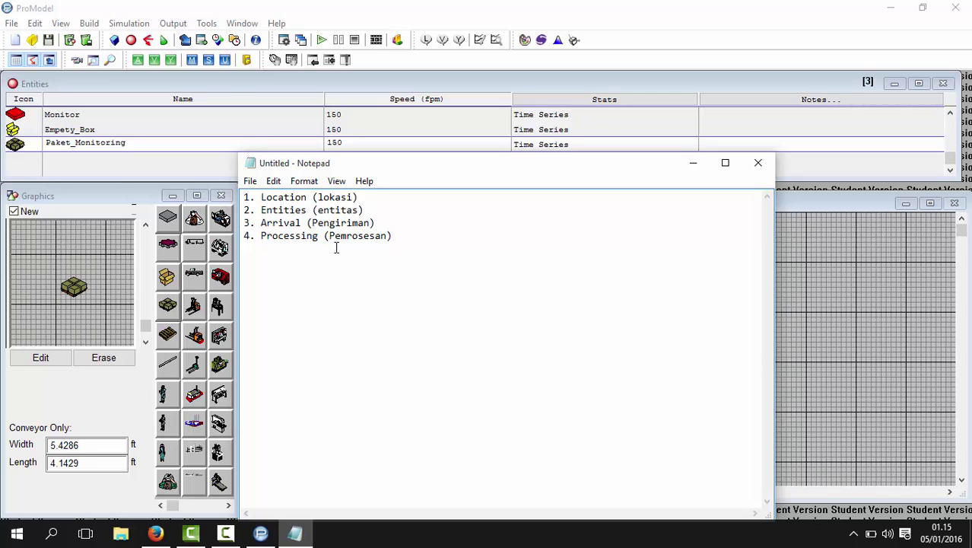
left_click(89, 24)
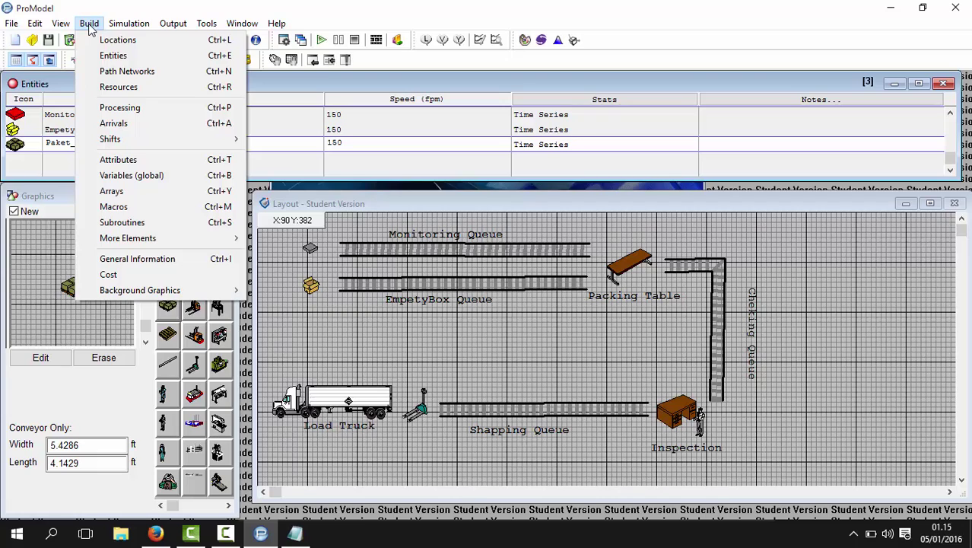
left_click(124, 123)
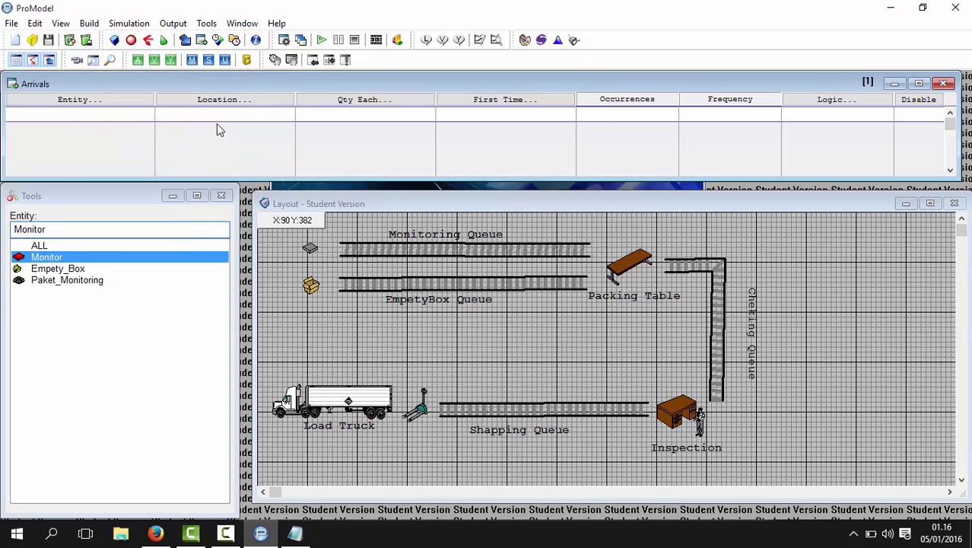
Create the first arrival record with Monitor as its entity and Monitoring_Queue as its location
double_click(124, 115)
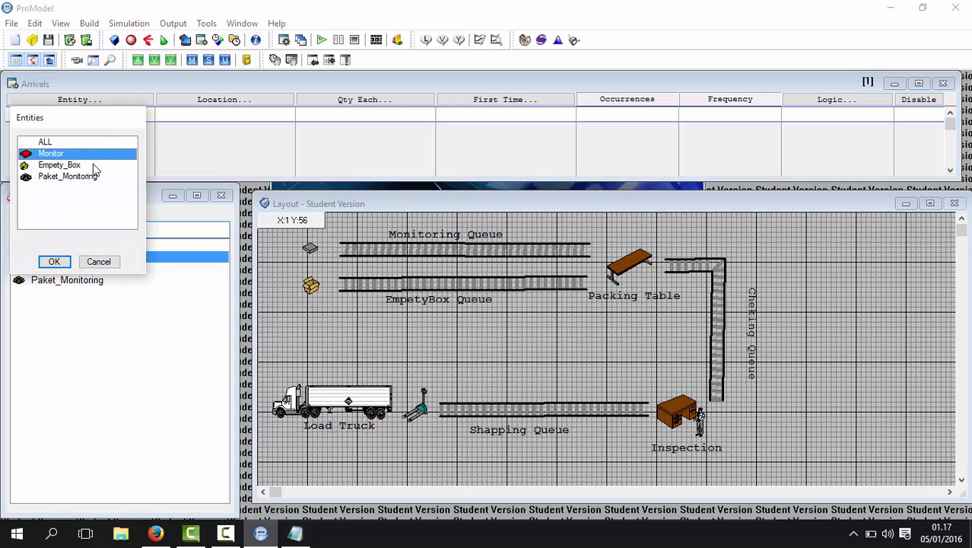
left_click(54, 261)
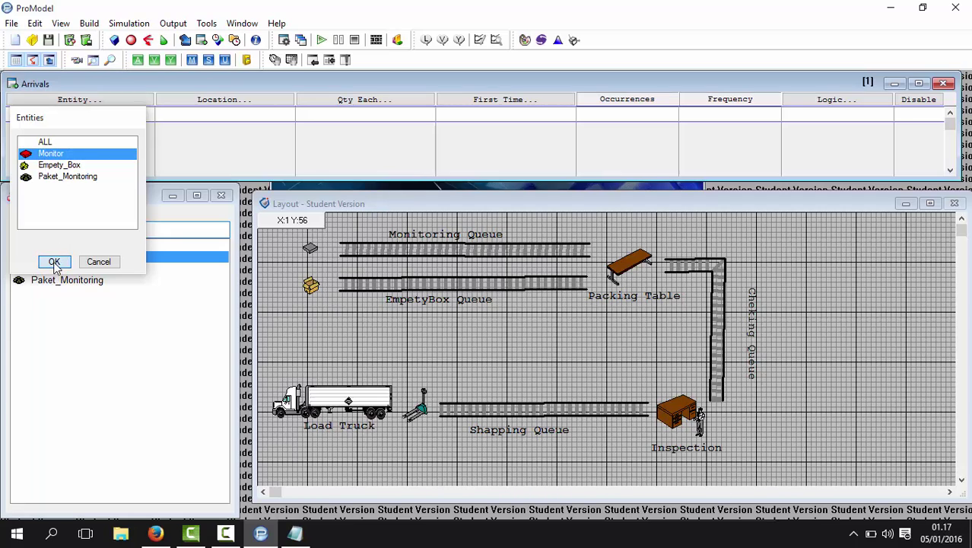
left_click(195, 113)
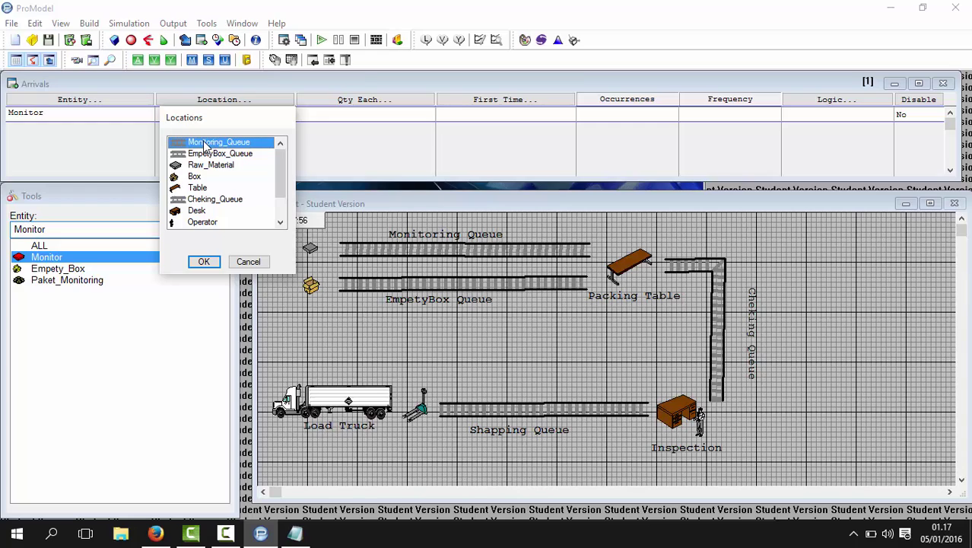
double_click(205, 144)
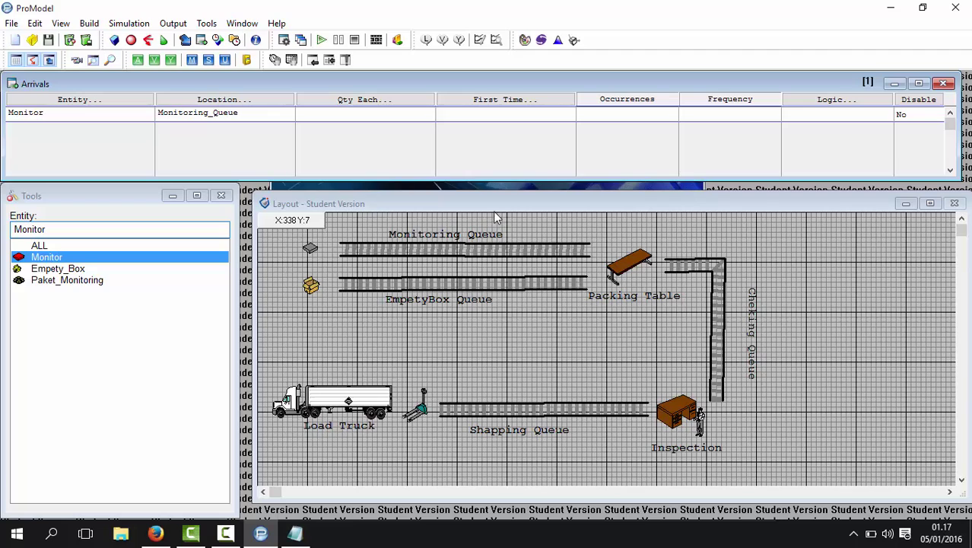
Set the Monitor arrival's quantity each to 1, its frequency to 5 and its occurrences to INF
left_click(388, 113)
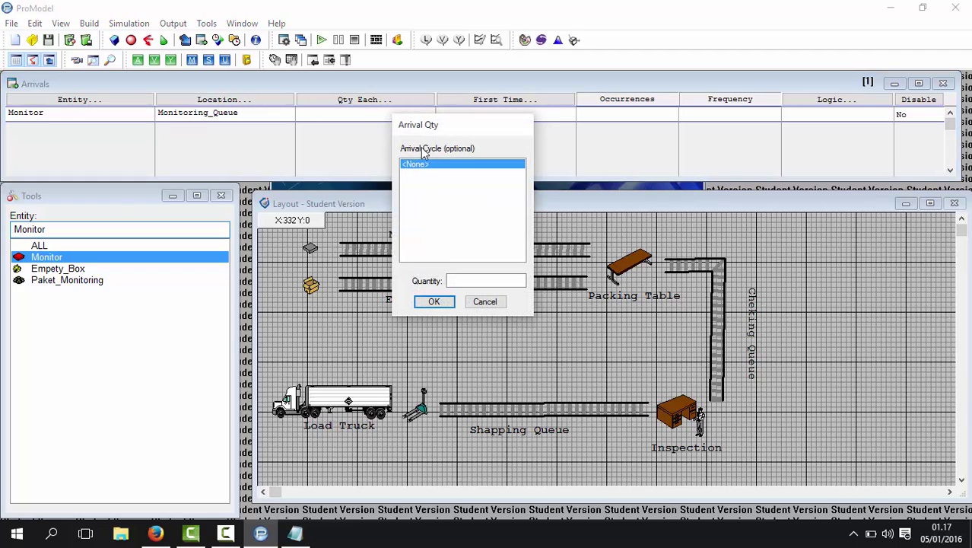
left_click(485, 301)
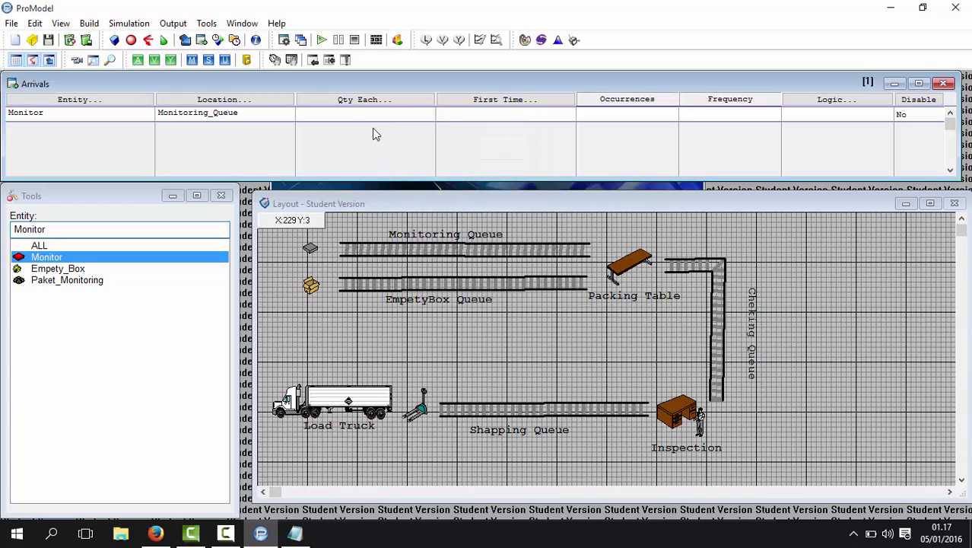
type("1")
left_click(595, 114)
left_click(695, 113)
type("5")
left_click(622, 113)
type("INT")
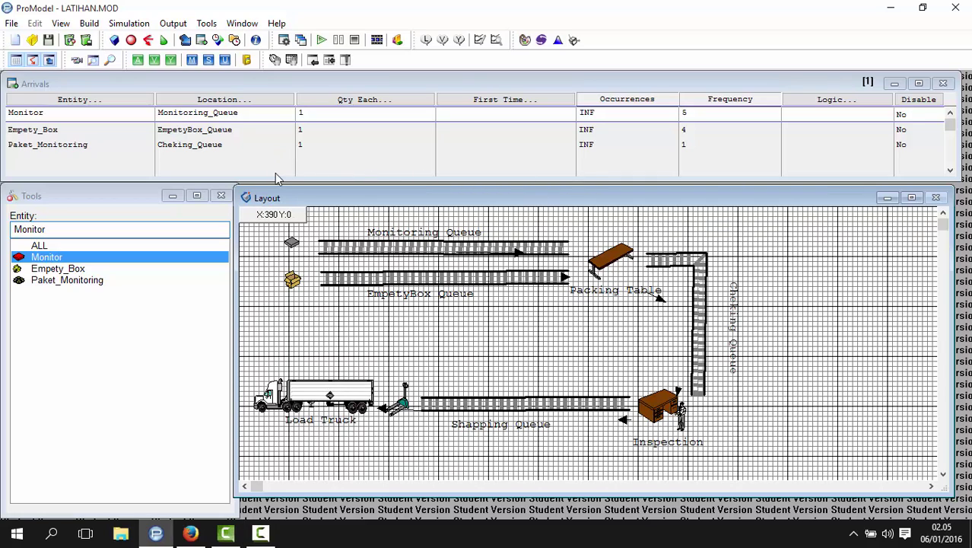
left_click(90, 23)
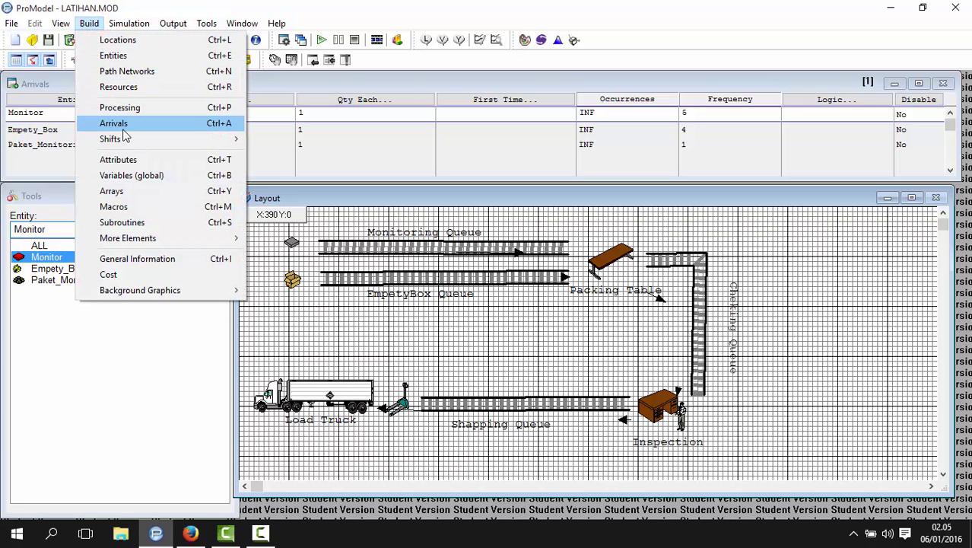
left_click(468, 120)
left_click(471, 115)
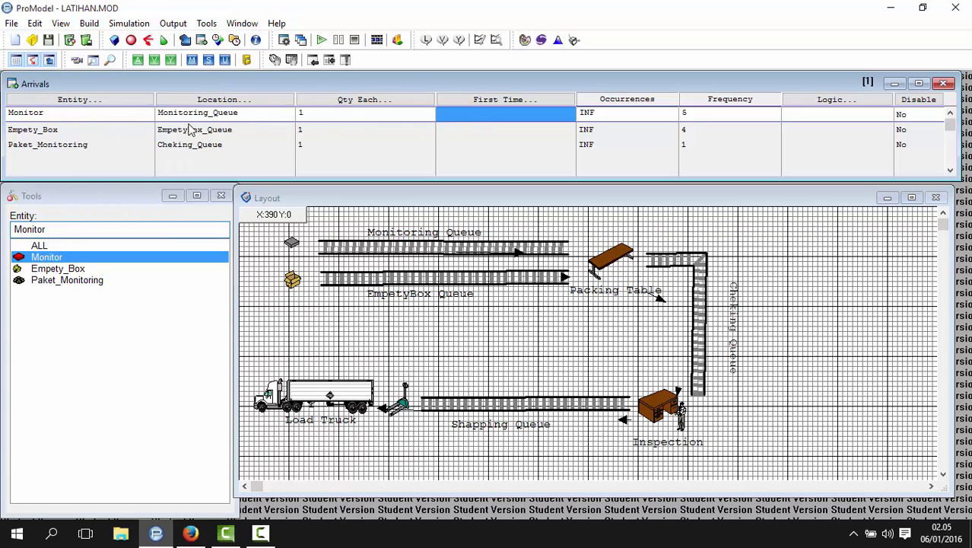
double_click(107, 114)
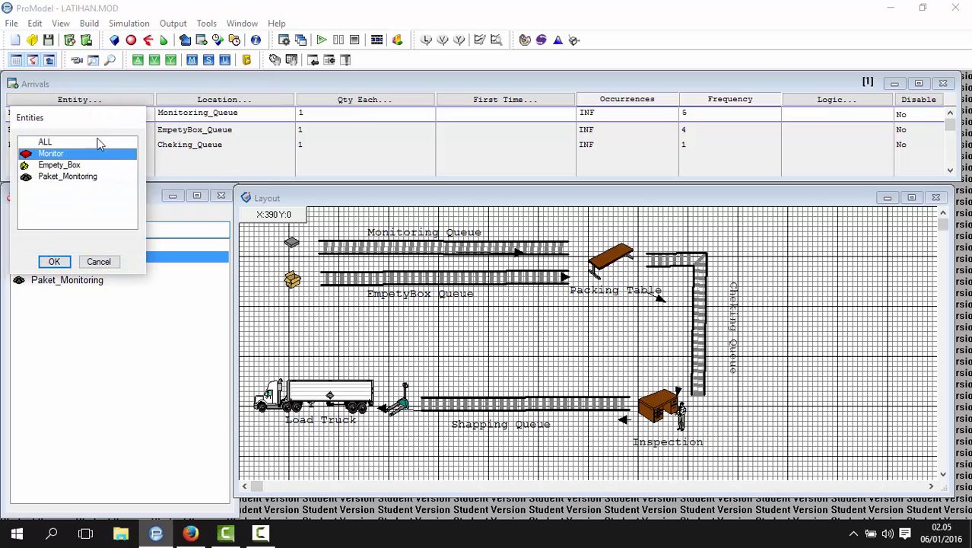
left_click(98, 261)
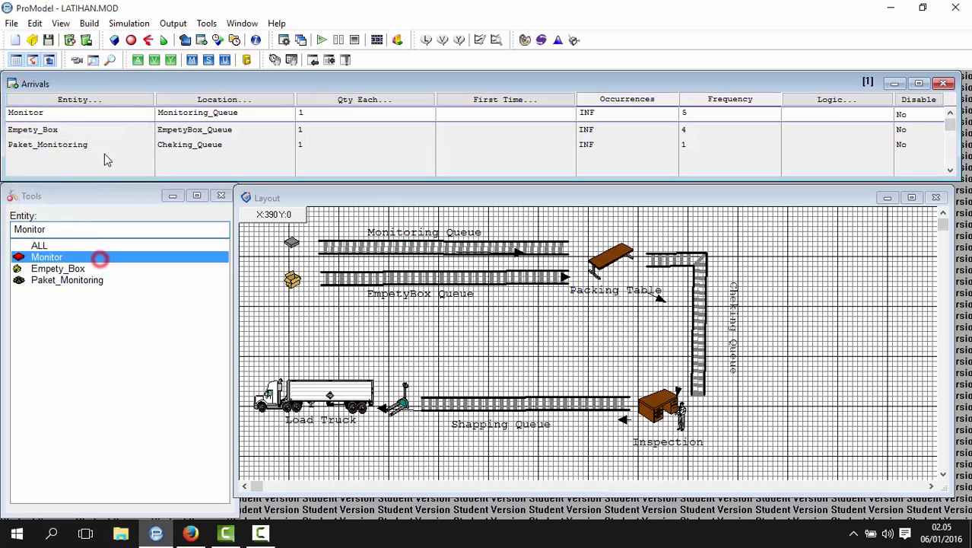
Reselect Monitor as the entity and Monitoring_Queue as the location in the first row of the arrivals table
double_click(100, 114)
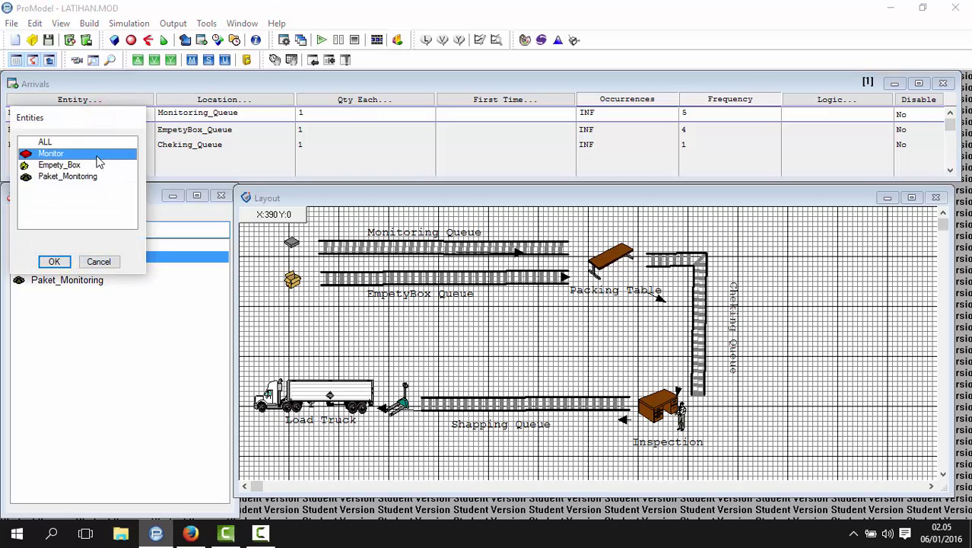
left_click(53, 261)
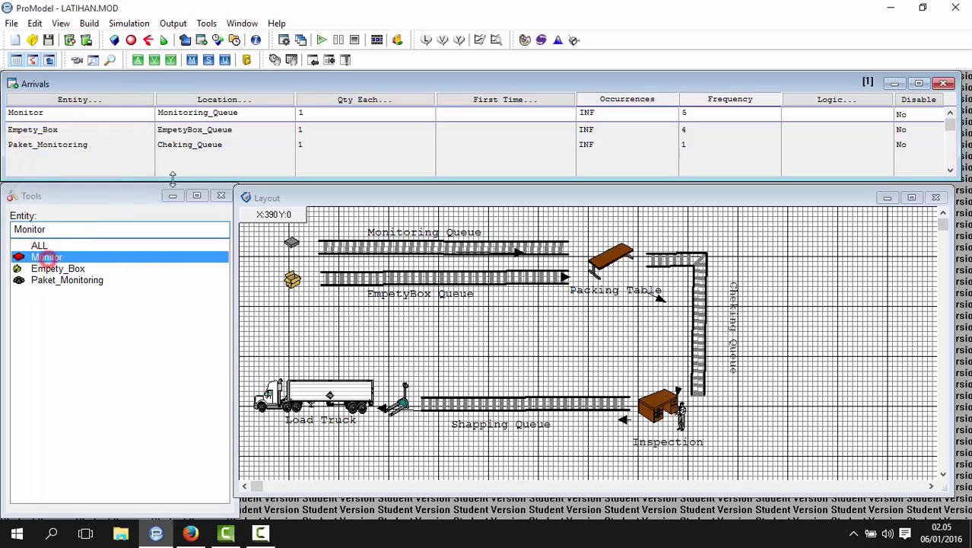
double_click(249, 113)
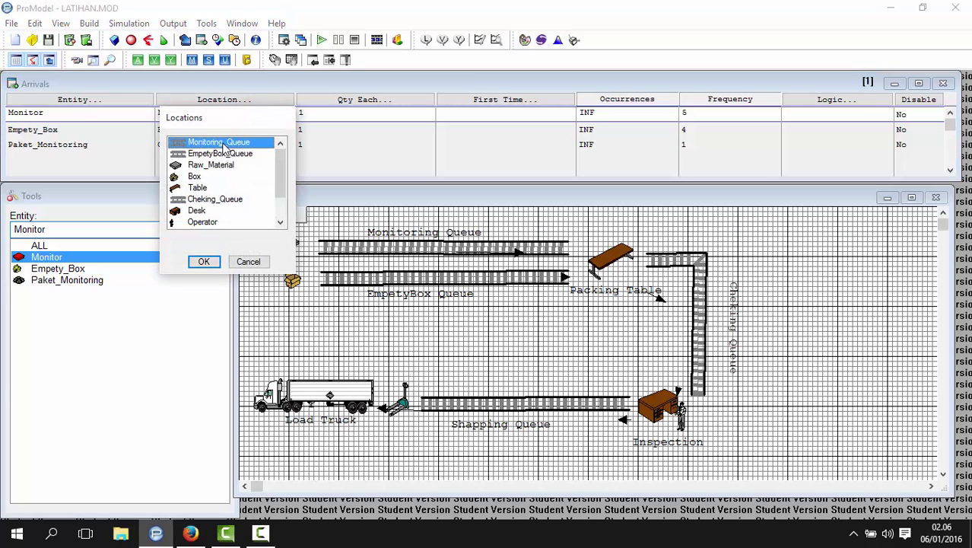
double_click(222, 143)
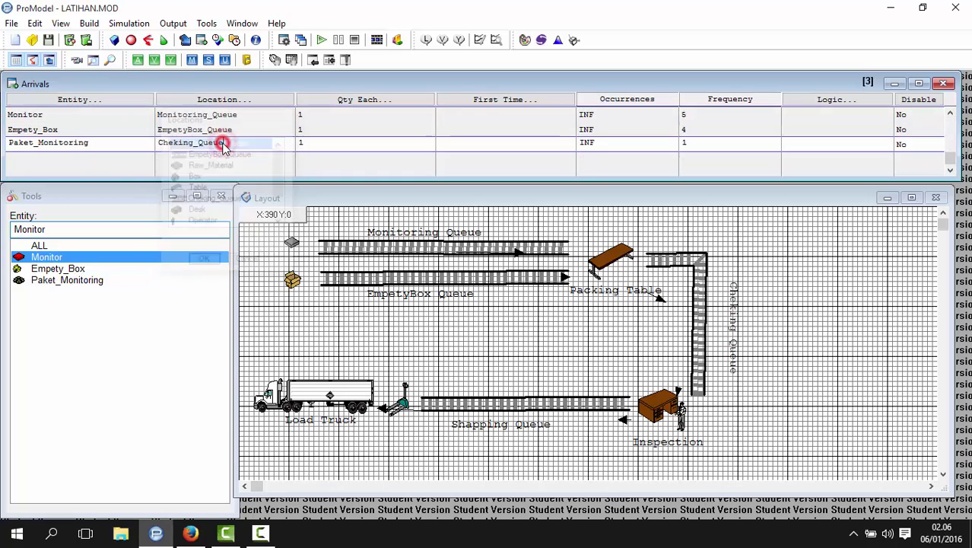
Review the location, occurrences and frequency of the Monitor arrival record
left_click(245, 116)
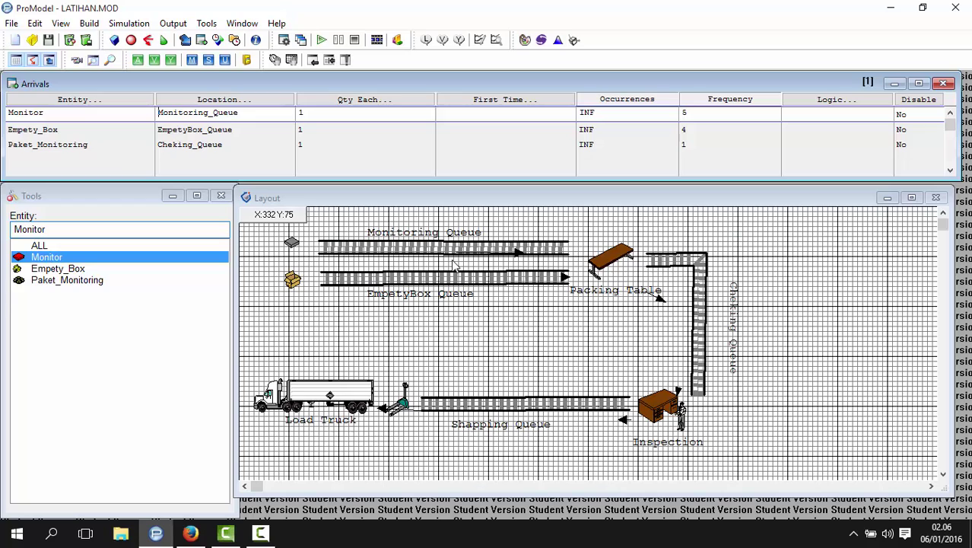
left_click(623, 114)
double_click(706, 113)
left_click(702, 113)
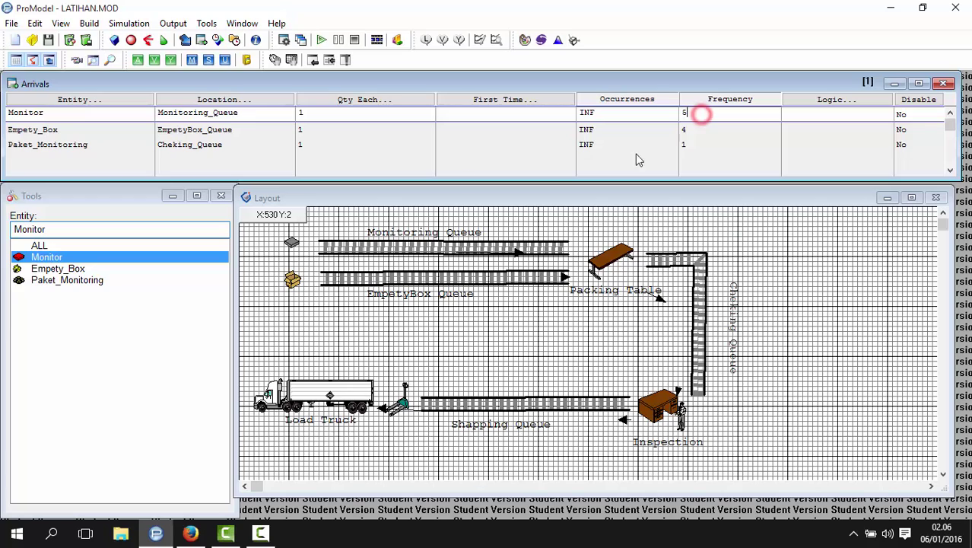
Reselect Empety_Box as the entity and EmpetyBox_Queue as the location in the second arrival record
left_click(69, 131)
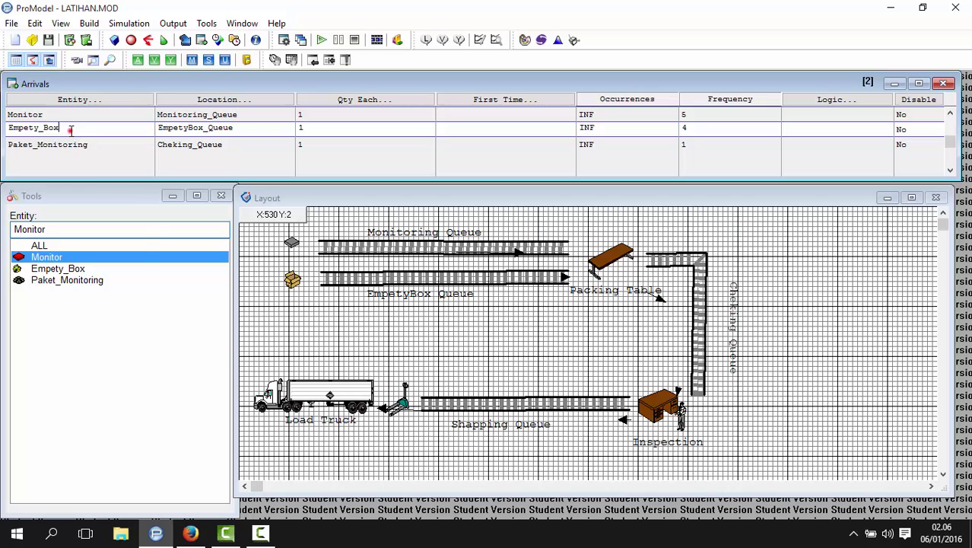
double_click(67, 127)
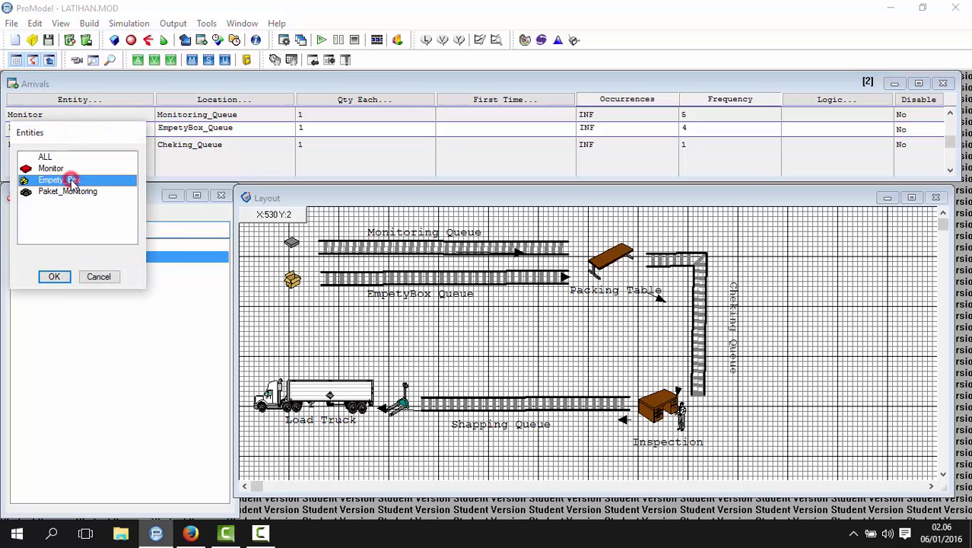
left_click(54, 275)
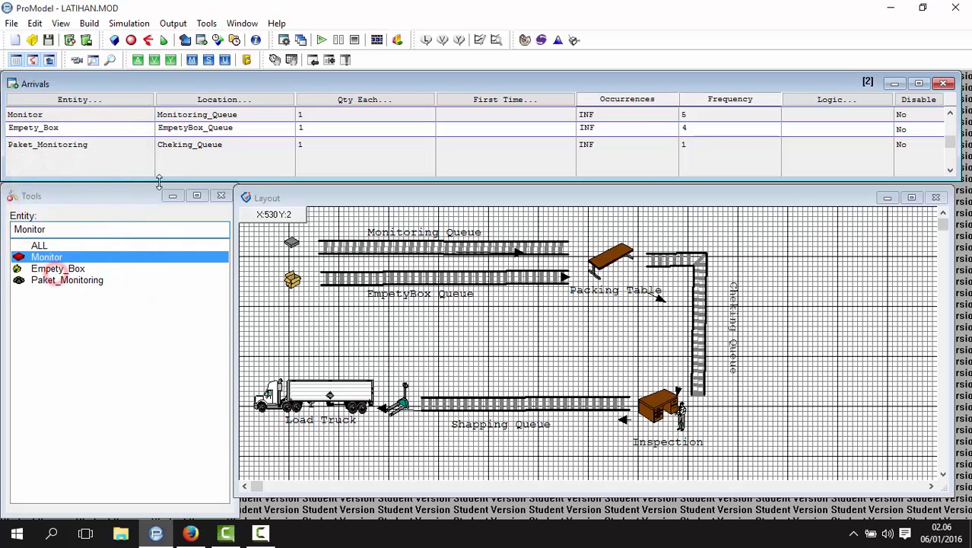
left_click(236, 128)
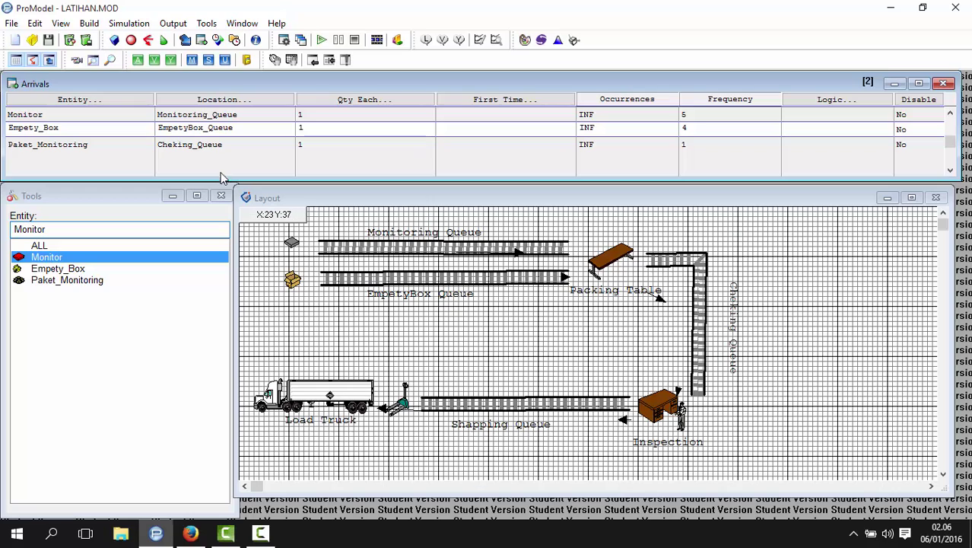
double_click(248, 128)
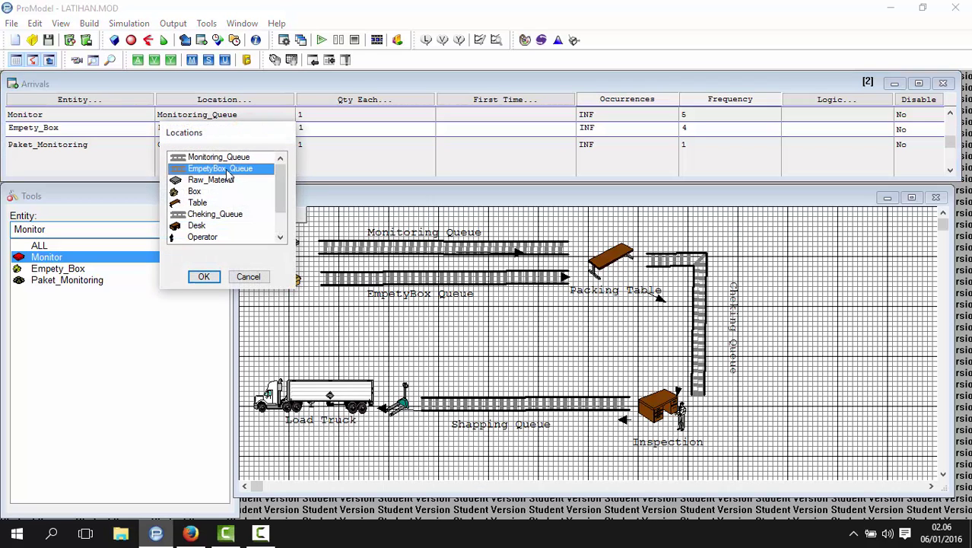
left_click(205, 277)
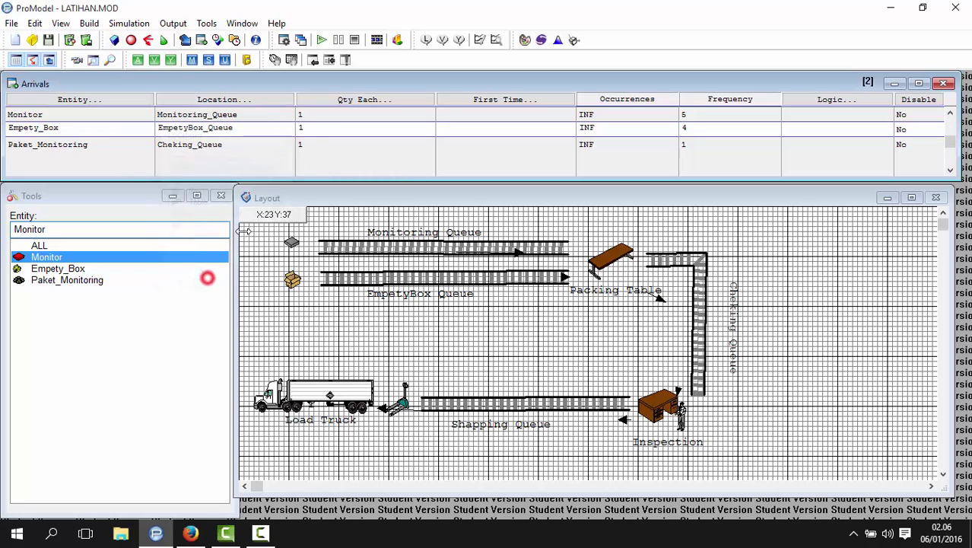
Review the quantity each, occurrences and frequency of the Empety_Box arrival record
left_click(316, 130)
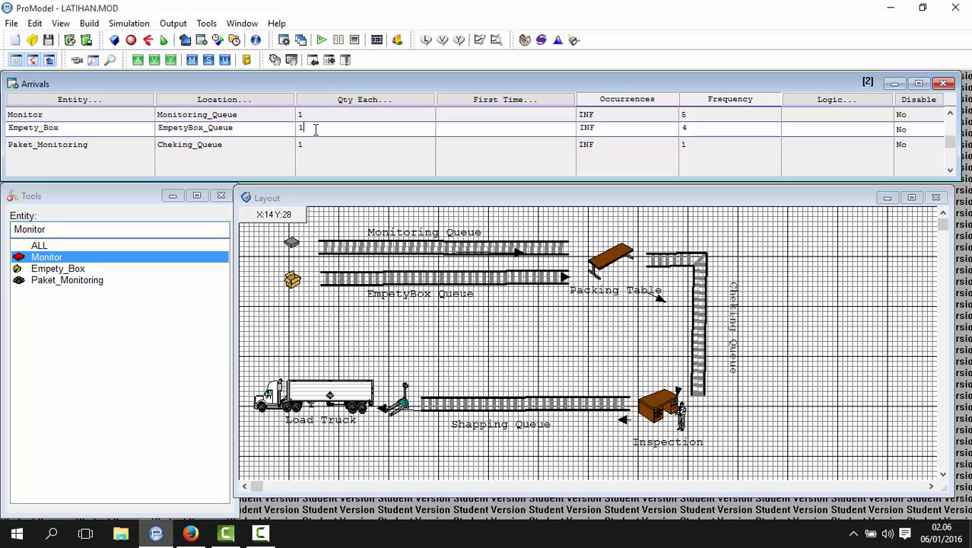
left_click(314, 130)
left_click(608, 148)
left_click(610, 133)
left_click(693, 130)
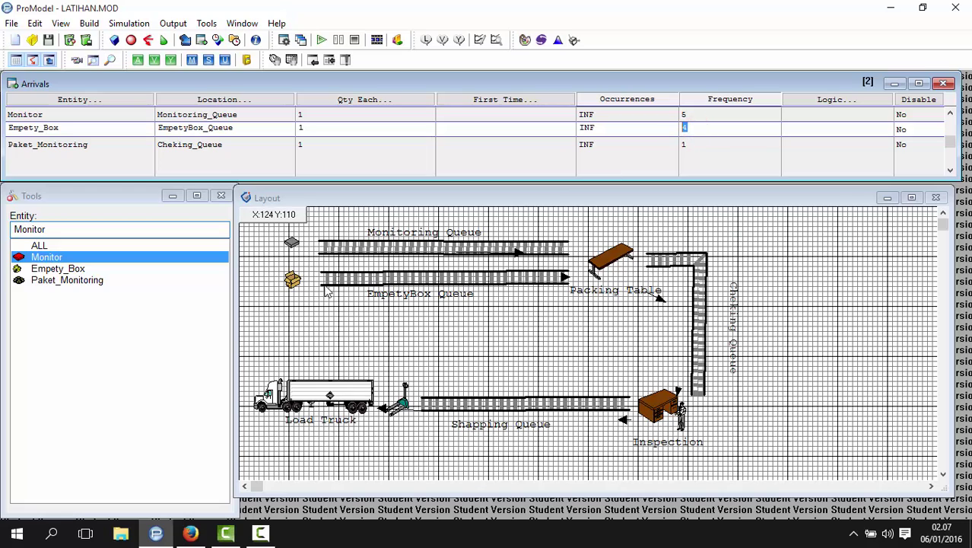
left_click(725, 130)
Reselect Paket_Monitoring as the entity and Cheking_Queue as the location in the third arrival record, then check its frequency
left_click(129, 130)
key("Down")
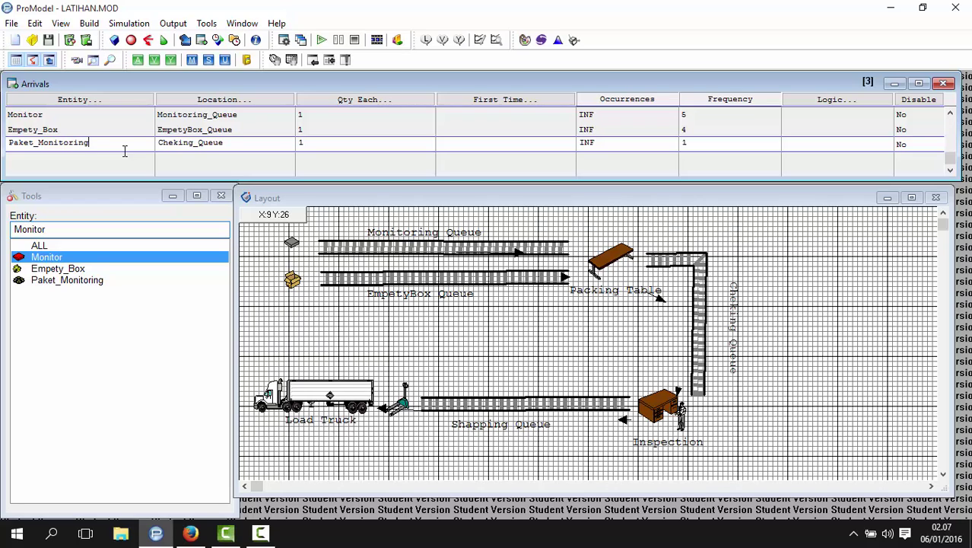
left_click(126, 141)
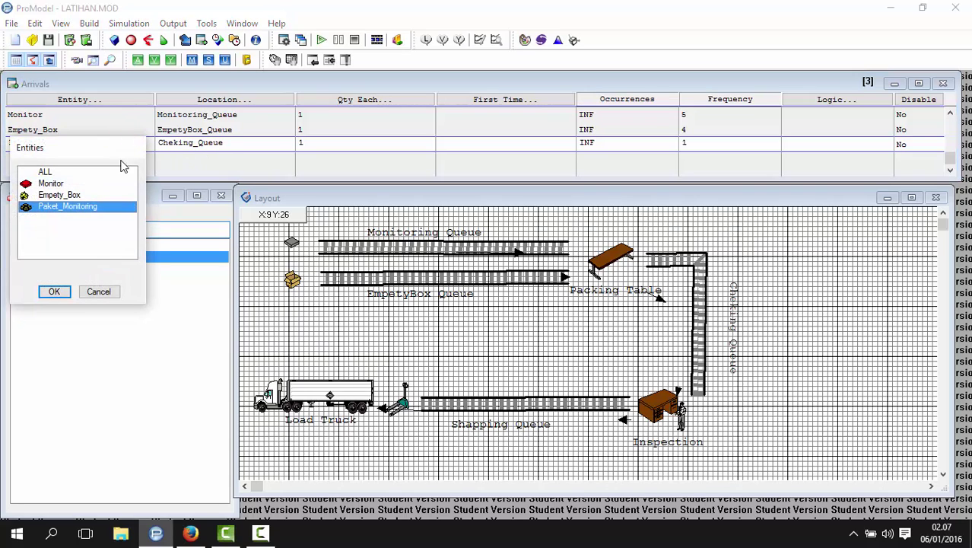
left_click(64, 291)
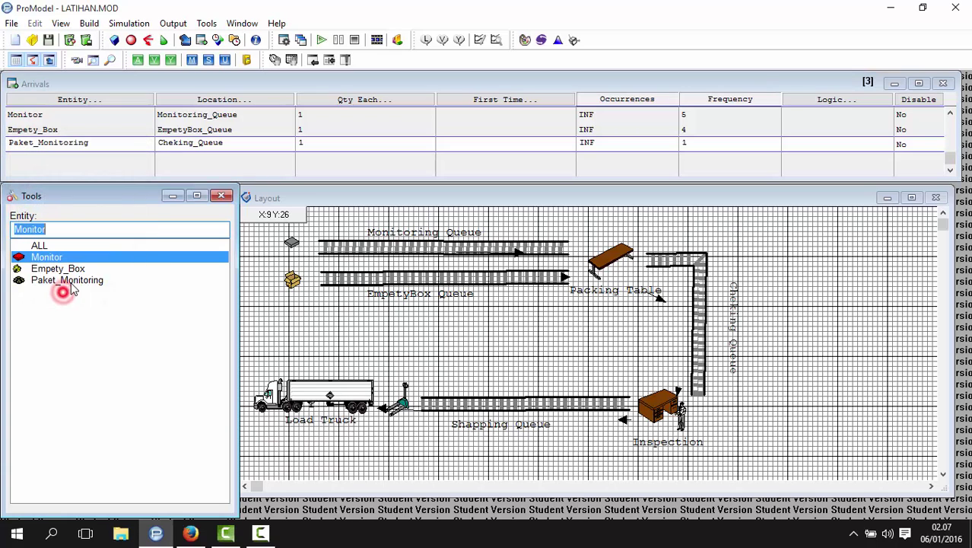
left_click(243, 143)
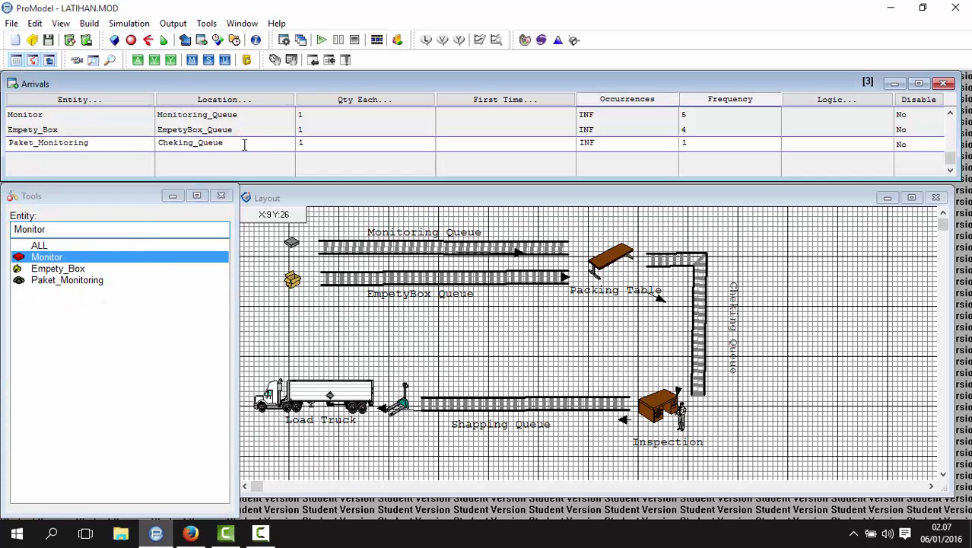
left_click(243, 143)
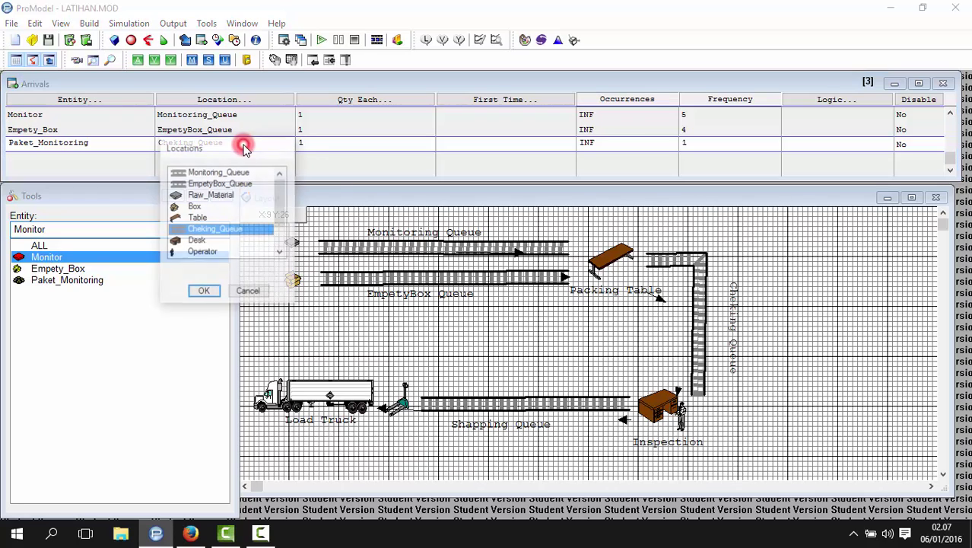
double_click(216, 231)
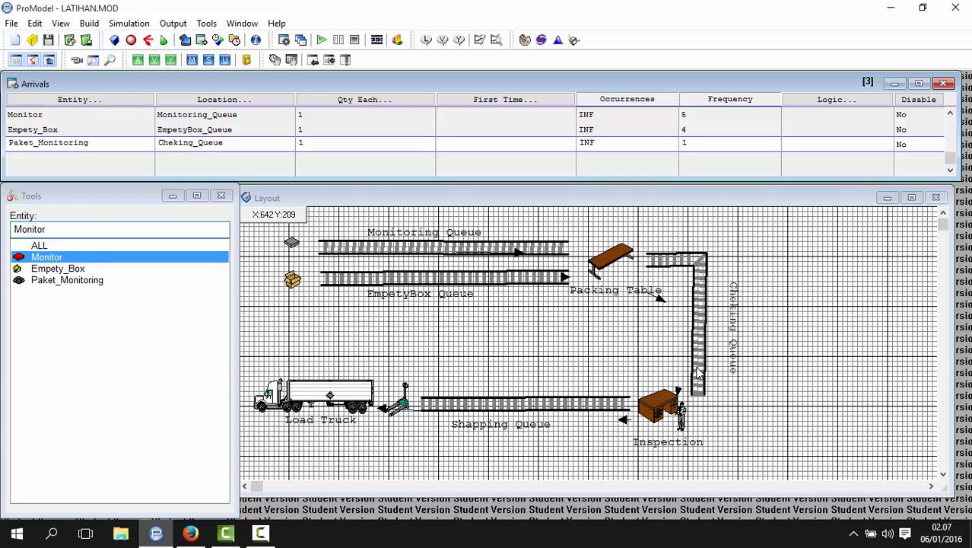
left_click(703, 145)
Open the Processing editor and dismiss the location selection without changing it
left_click(90, 24)
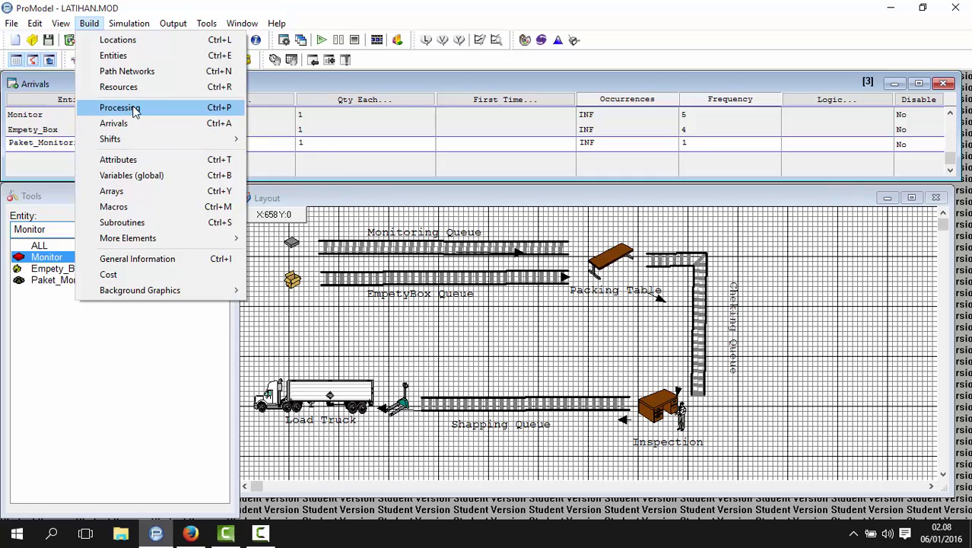
left_click(118, 107)
left_click(131, 111)
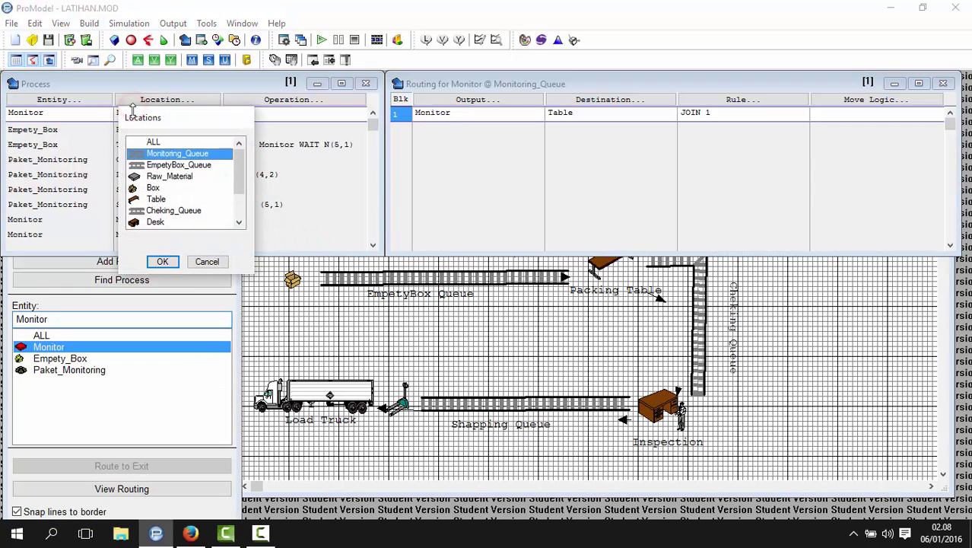
left_click(206, 262)
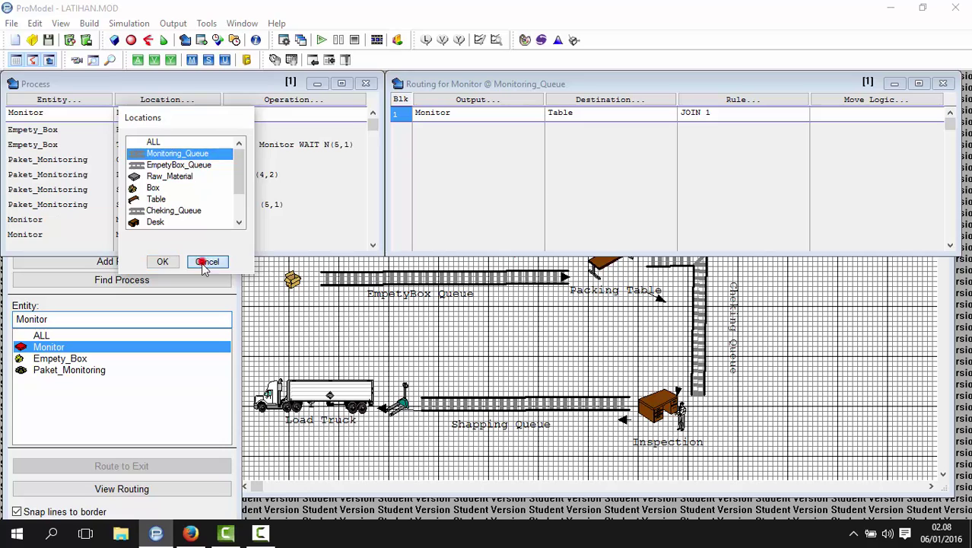
Reselect Monitor as the entity and Monitoring_Queue as the location in the first process record
left_click(72, 113)
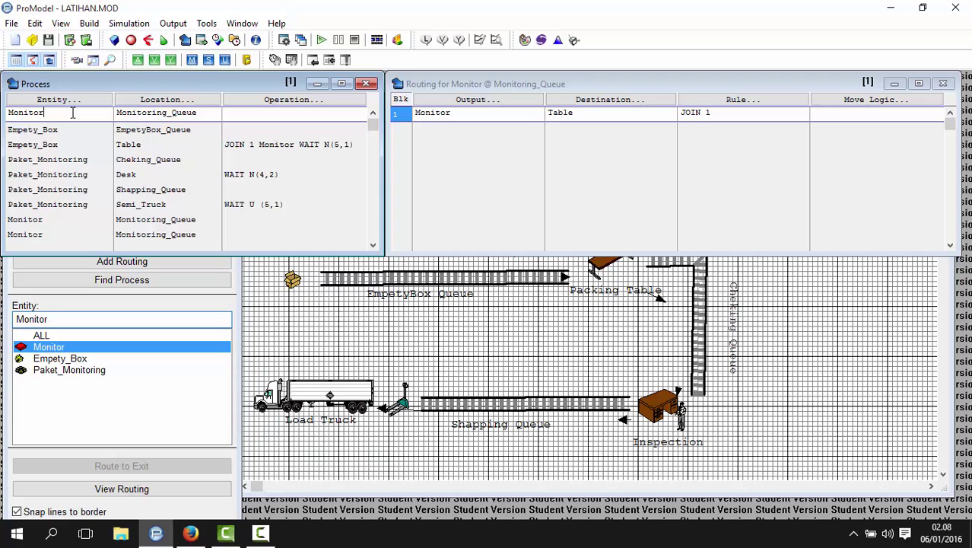
left_click(72, 113)
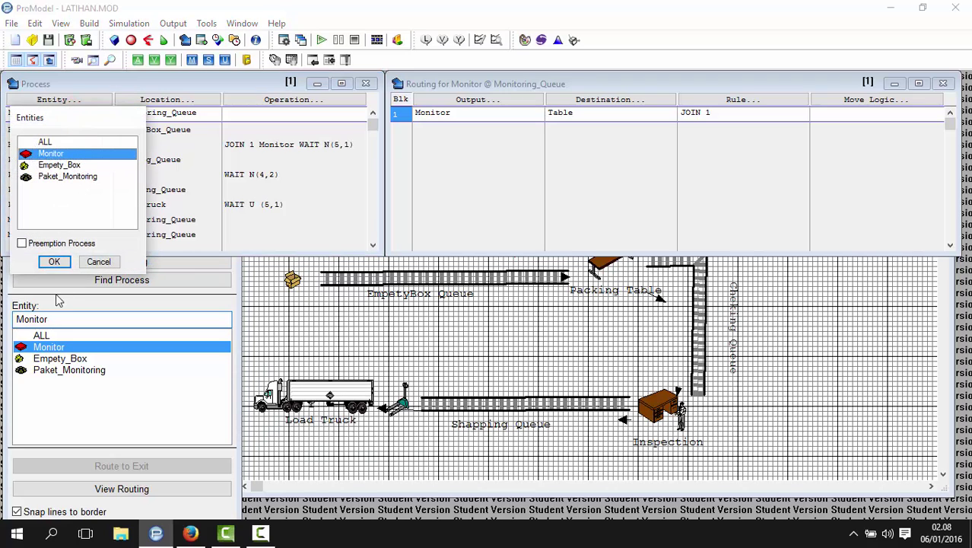
left_click(54, 261)
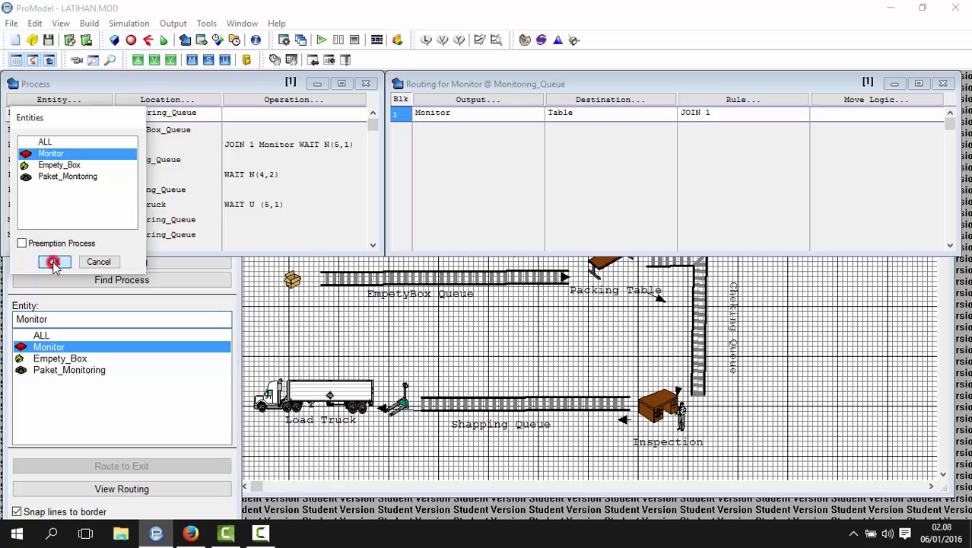
left_click(196, 112)
left_click(350, 342)
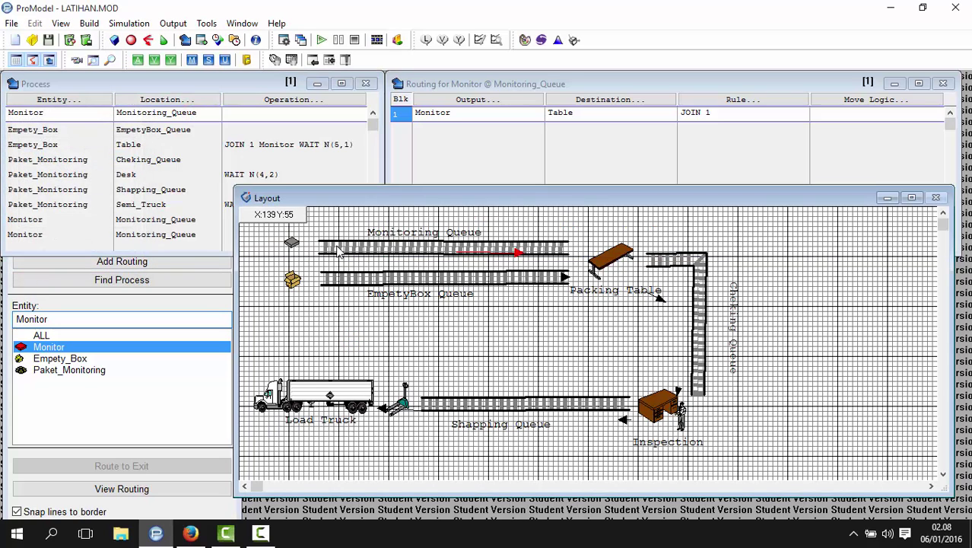
left_click(196, 113)
left_click(201, 114)
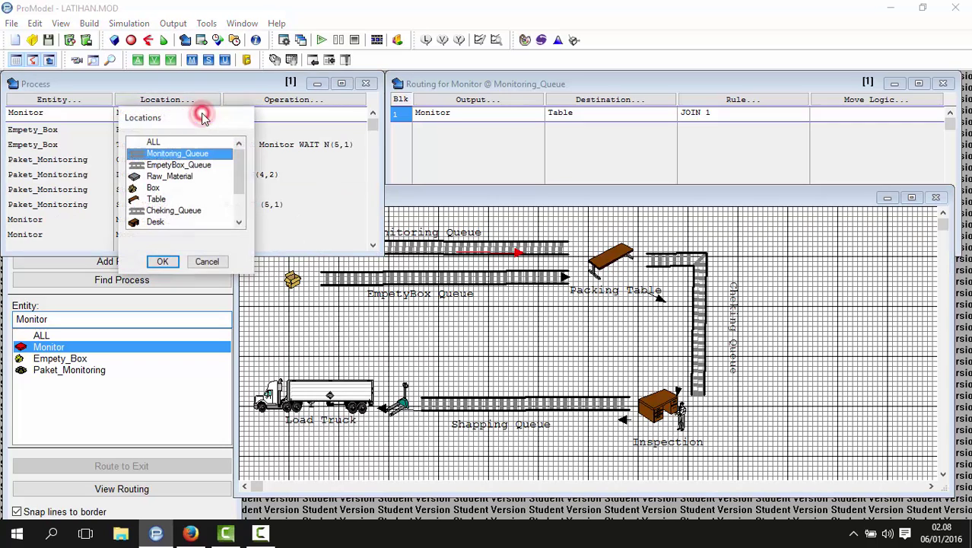
left_click(162, 263)
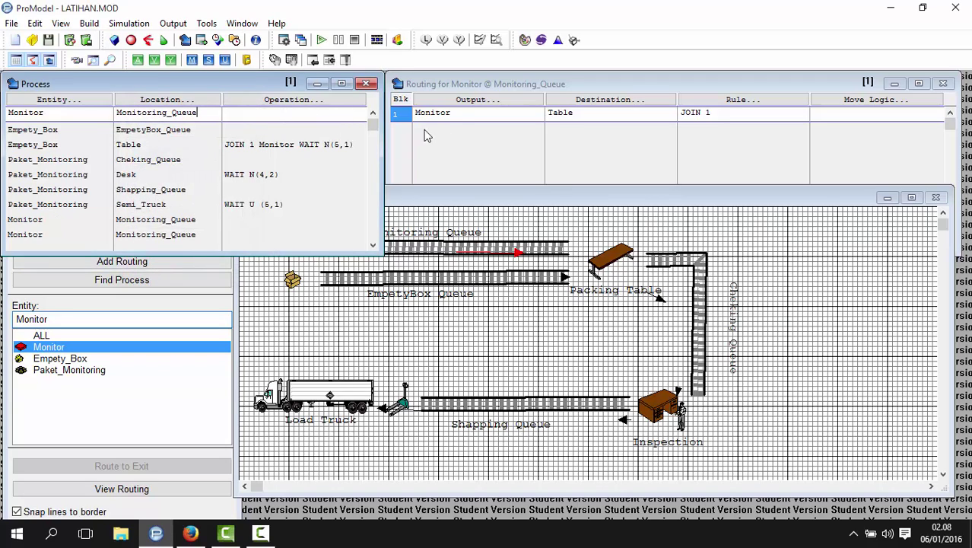
Review the output, destination and routing rule options of the Monitor routing from Monitoring_Queue, leaving the rule unchanged
left_click(399, 333)
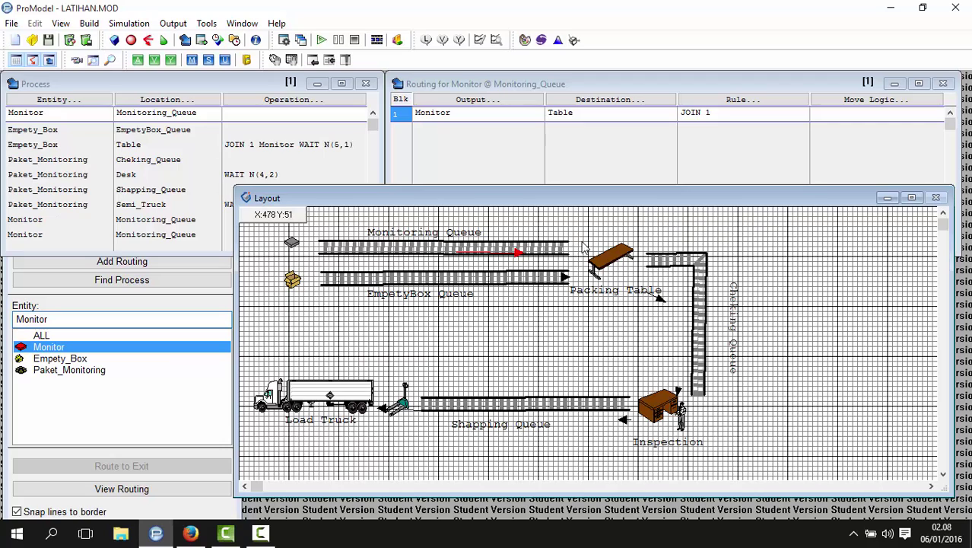
left_click(480, 113)
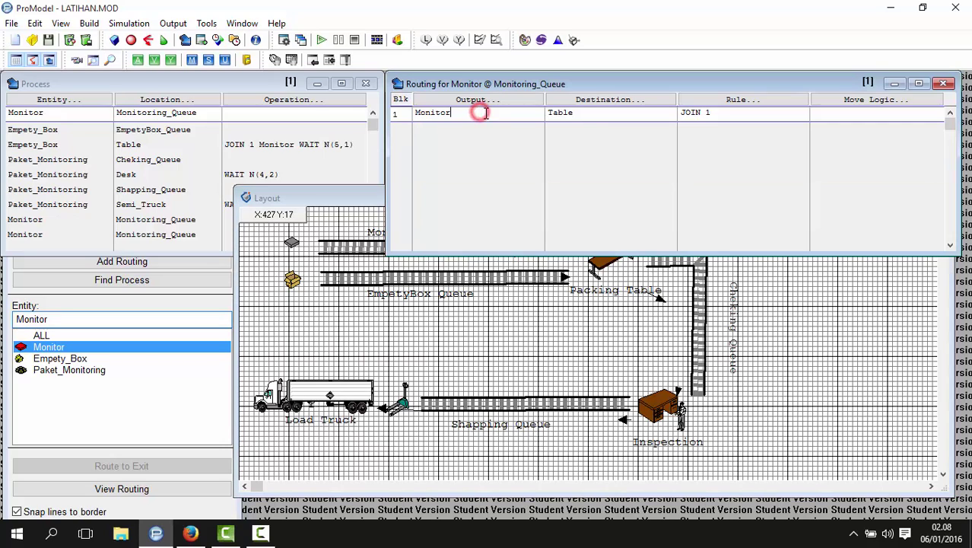
left_click(588, 114)
left_click(540, 335)
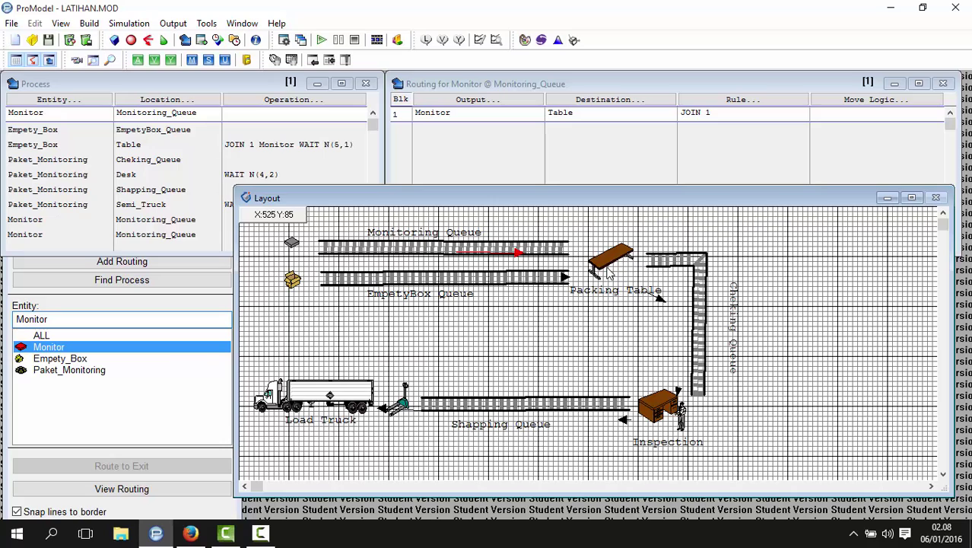
left_click(749, 114)
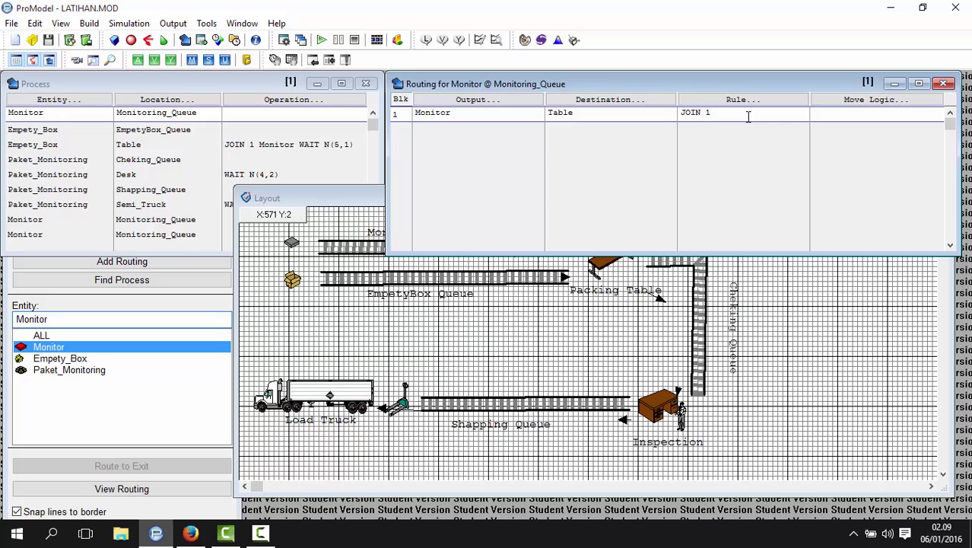
double_click(748, 114)
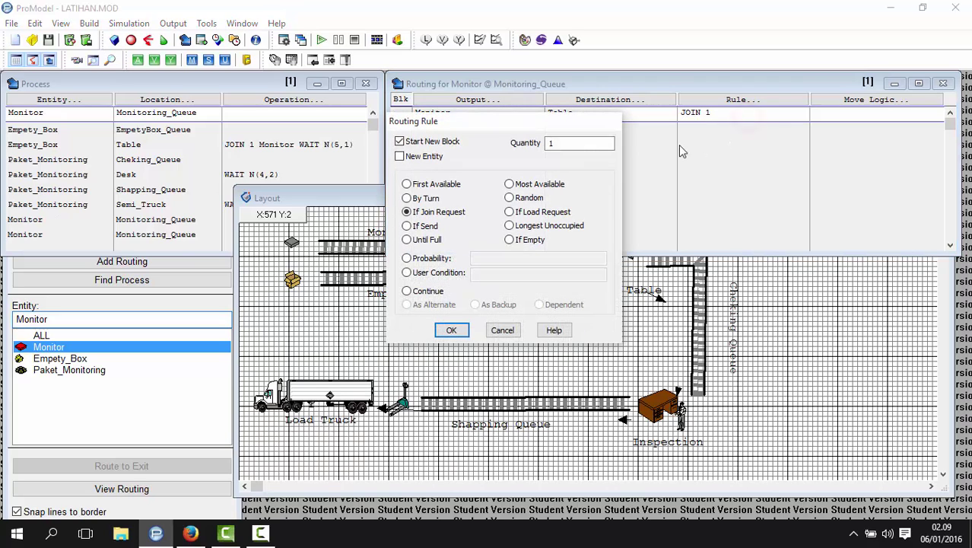
left_click(508, 337)
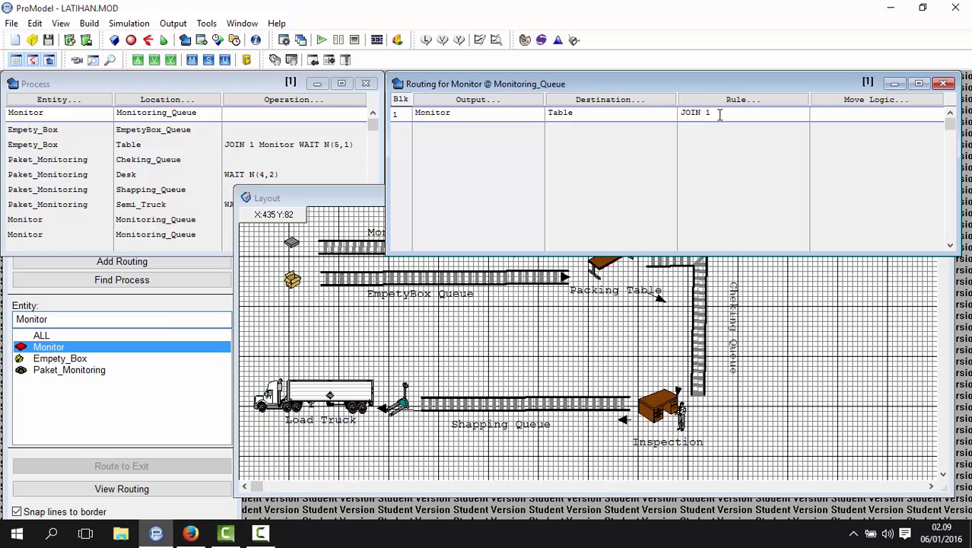
left_click(715, 113)
left_click(723, 113)
Reselect Table as the destination of the Monitor routing and bring the layout back into view
double_click(584, 114)
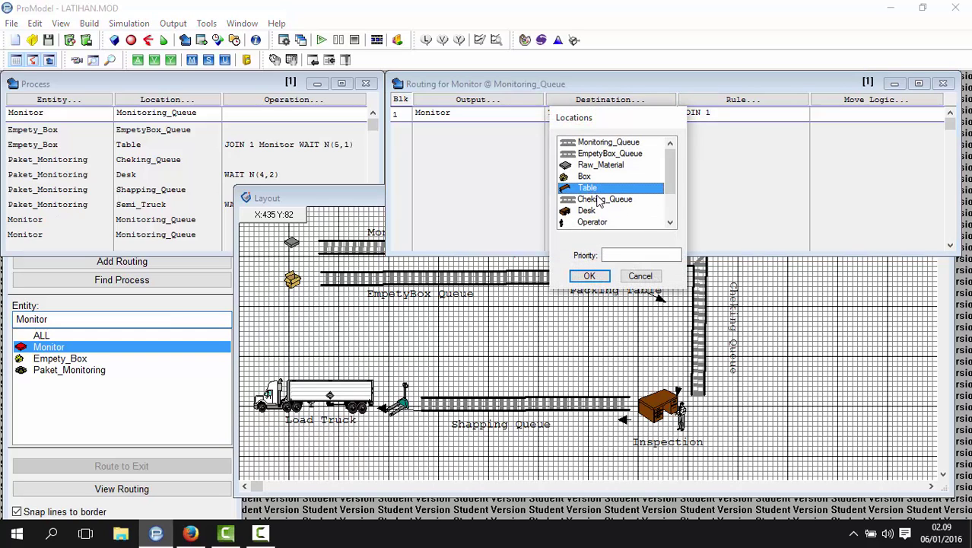
left_click(589, 275)
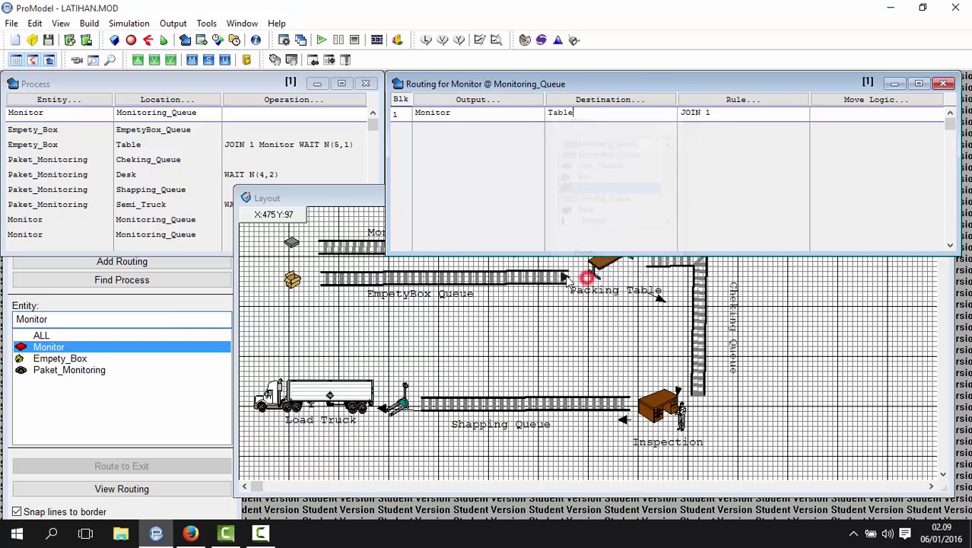
left_click(275, 329)
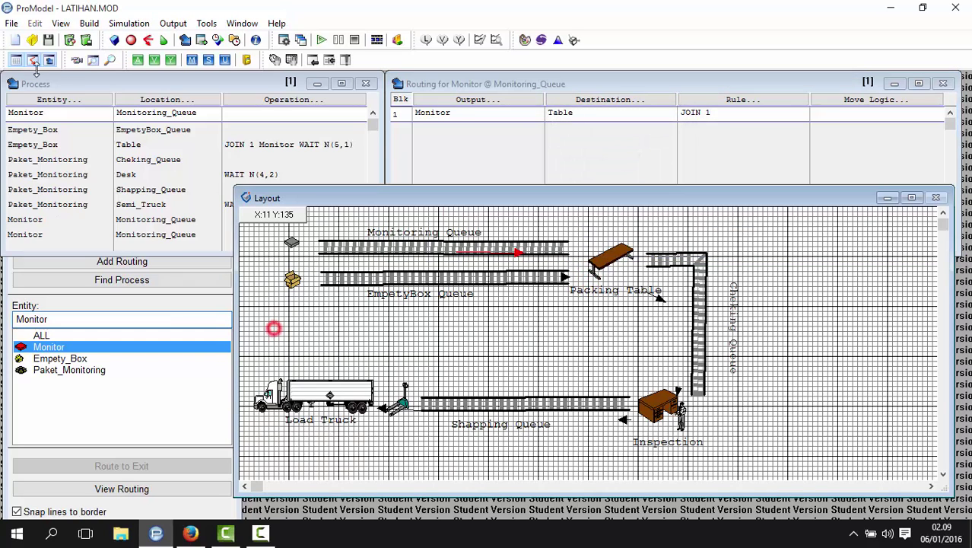
Open the Empety_Box process record and reselect EmpetyBox_Queue as its location
left_click(20, 130)
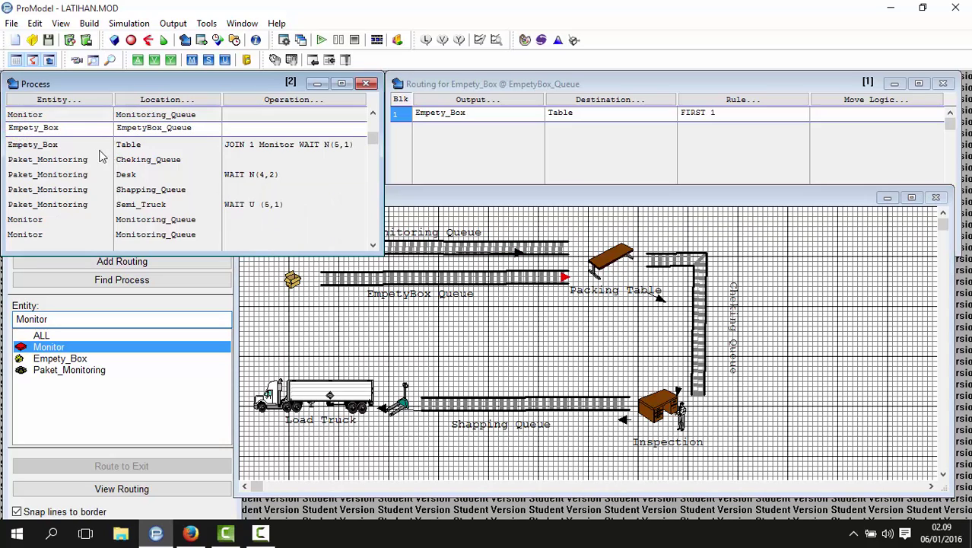
left_click(87, 129)
double_click(196, 129)
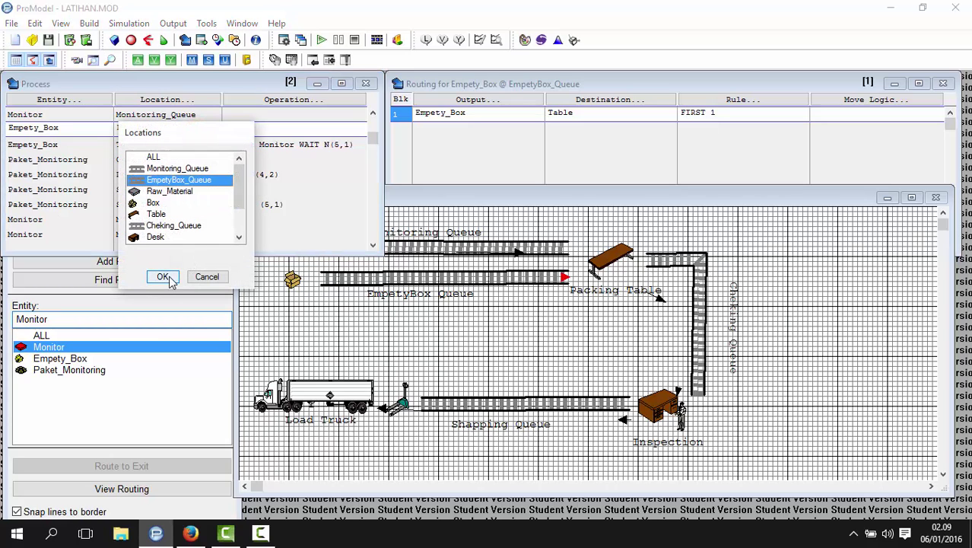
left_click(164, 277)
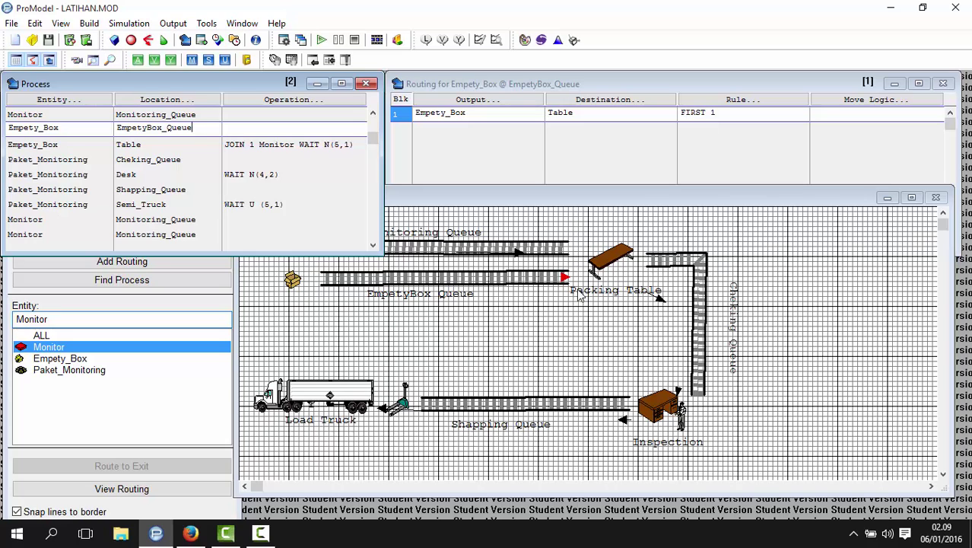
Reselect Empety_Box as the output of the routing from EmpetyBox_Queue and bring the layout back into view
left_click(489, 103)
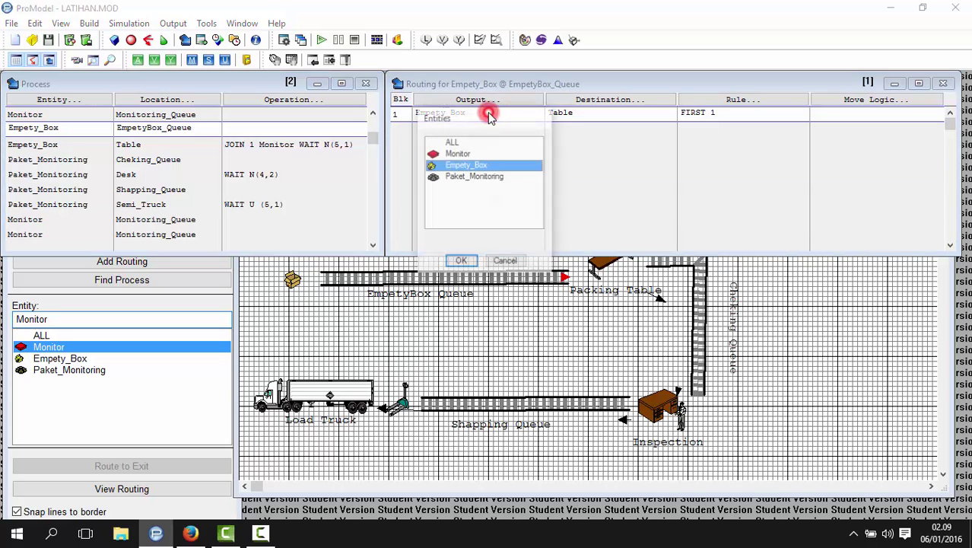
left_click(461, 260)
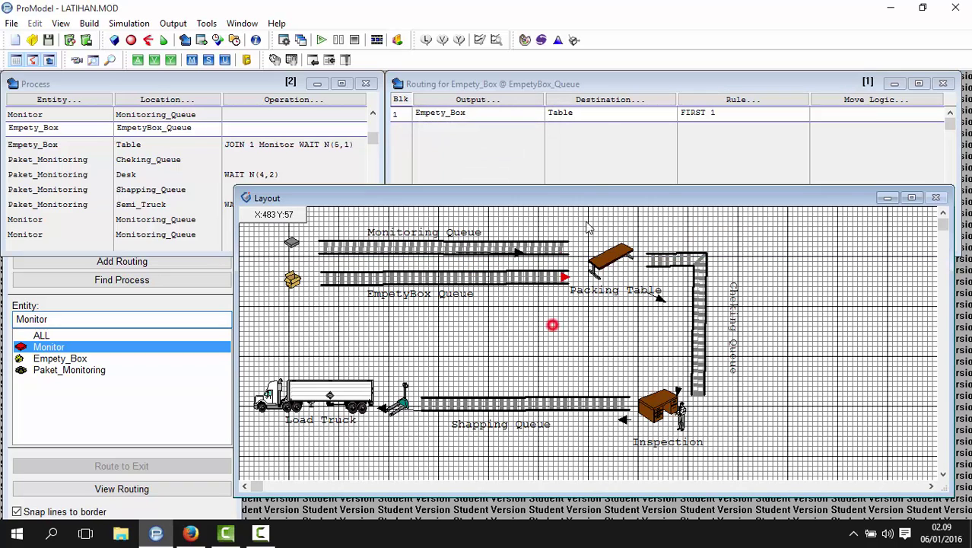
left_click(553, 326)
Review the destination and rule of the Empety_Box routing from EmpetyBox_Queue against the layout
left_click(590, 178)
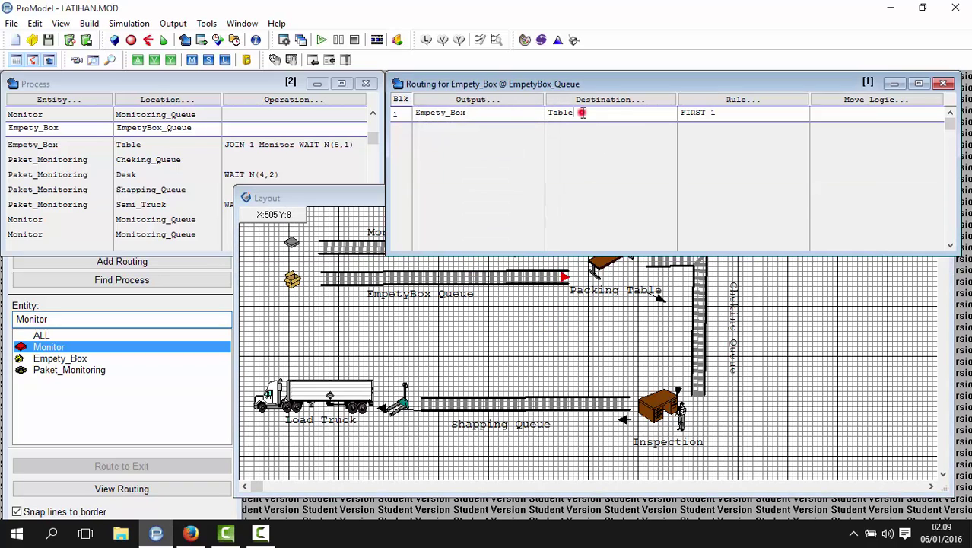
left_click(579, 108)
double_click(589, 189)
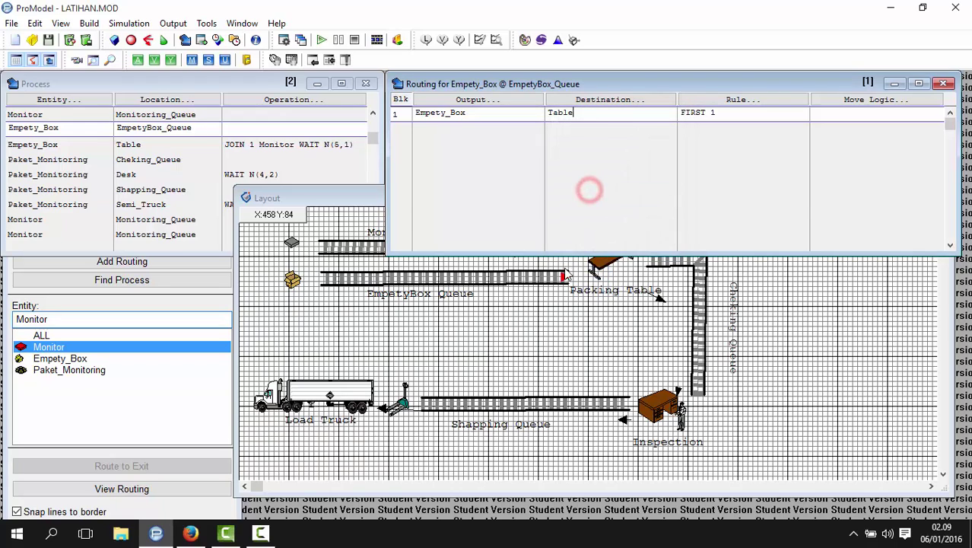
left_click(538, 332)
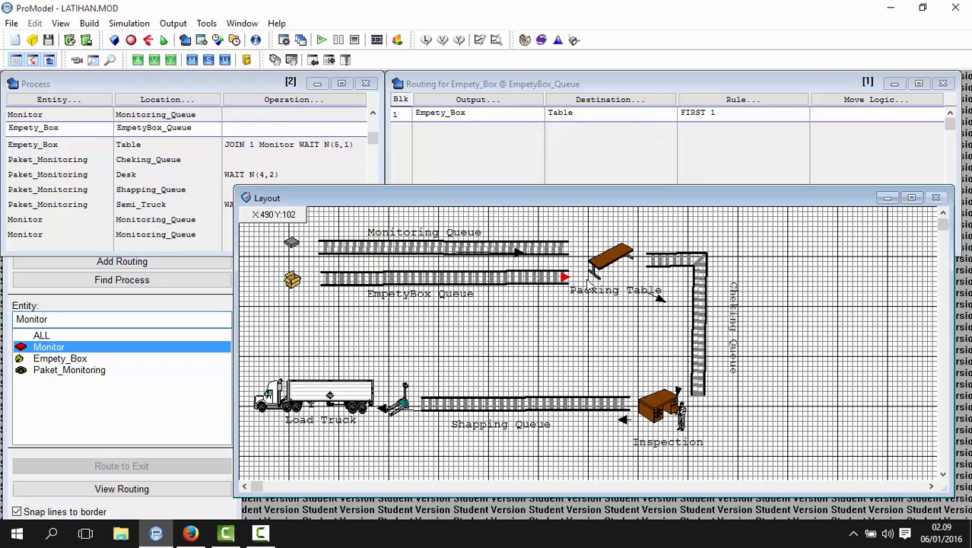
left_click(726, 115)
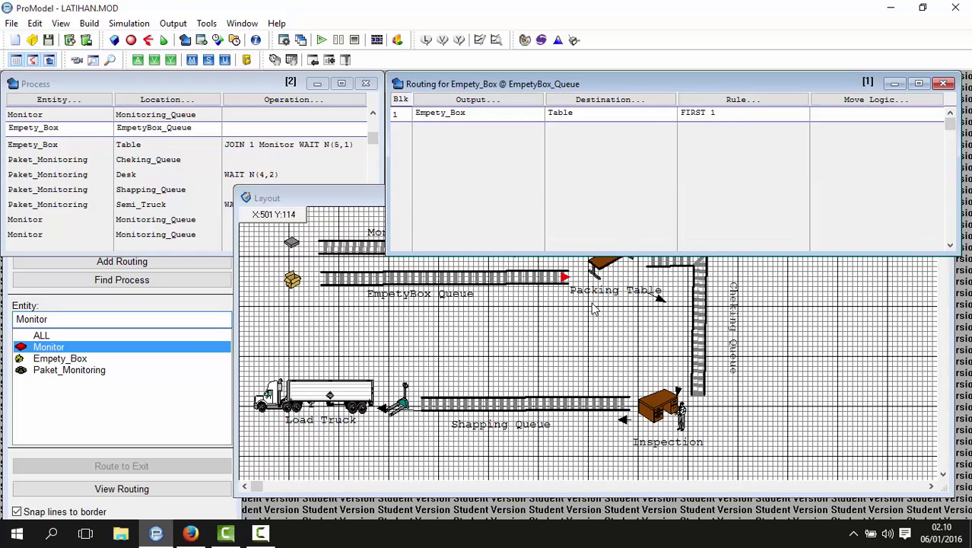
left_click(574, 332)
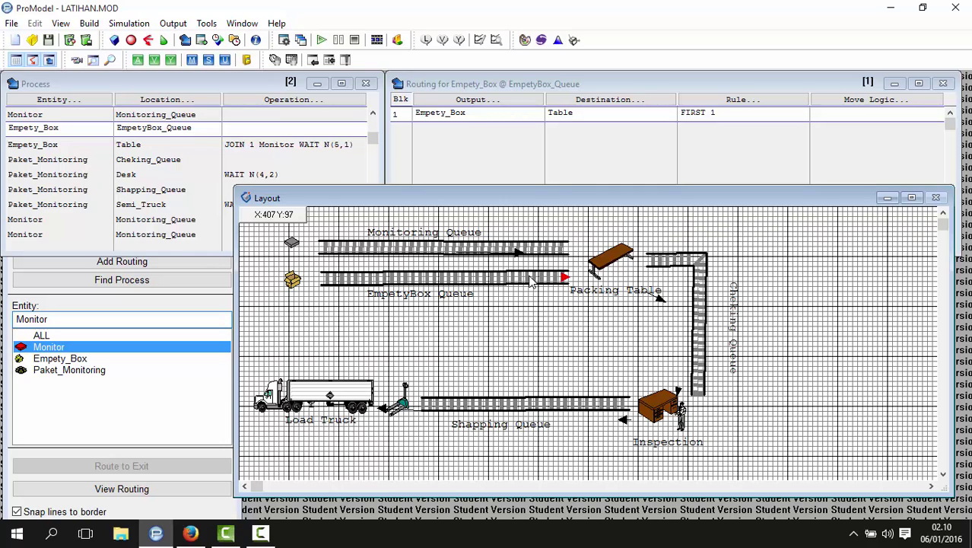
Examine the output, destination and rule of the Empety_Box routing from Table, comparing it with the layout
left_click(44, 149)
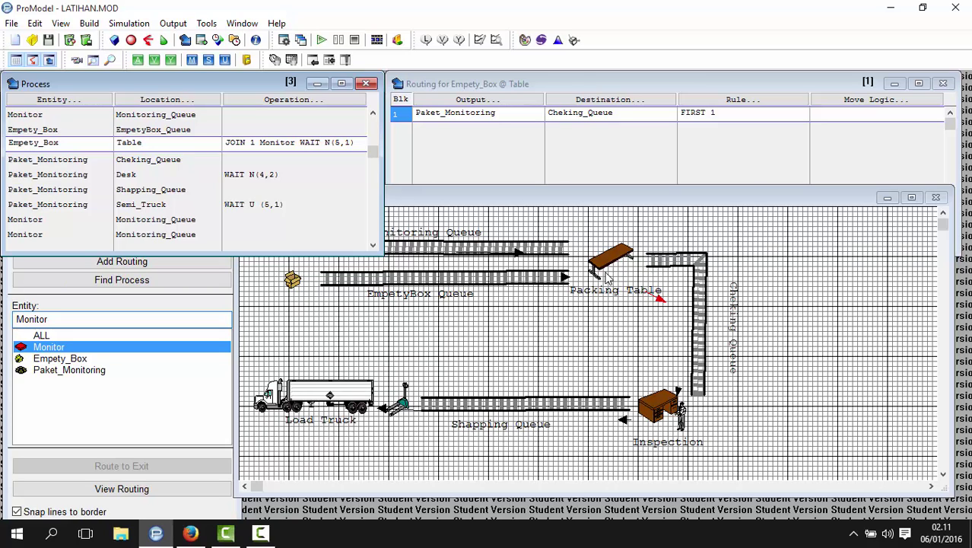
left_click(502, 120)
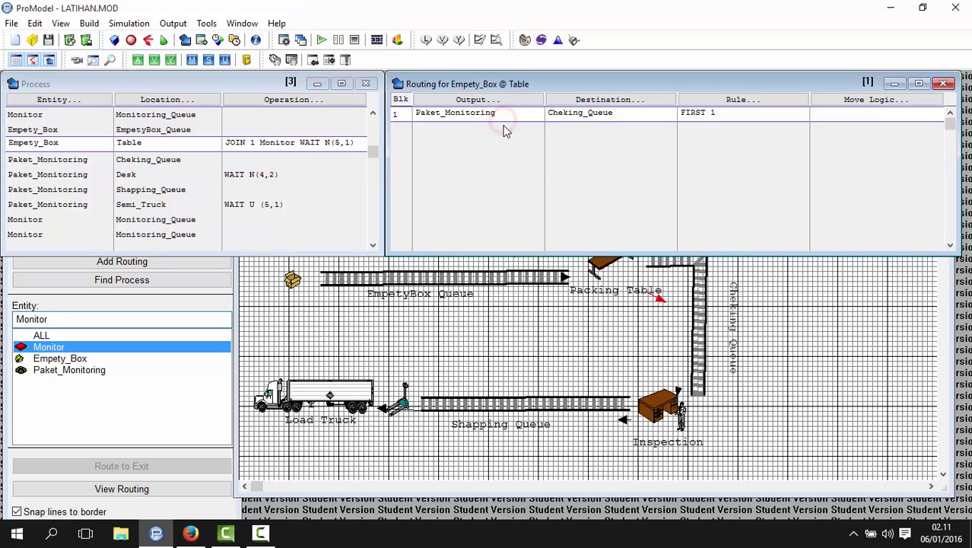
left_click(569, 341)
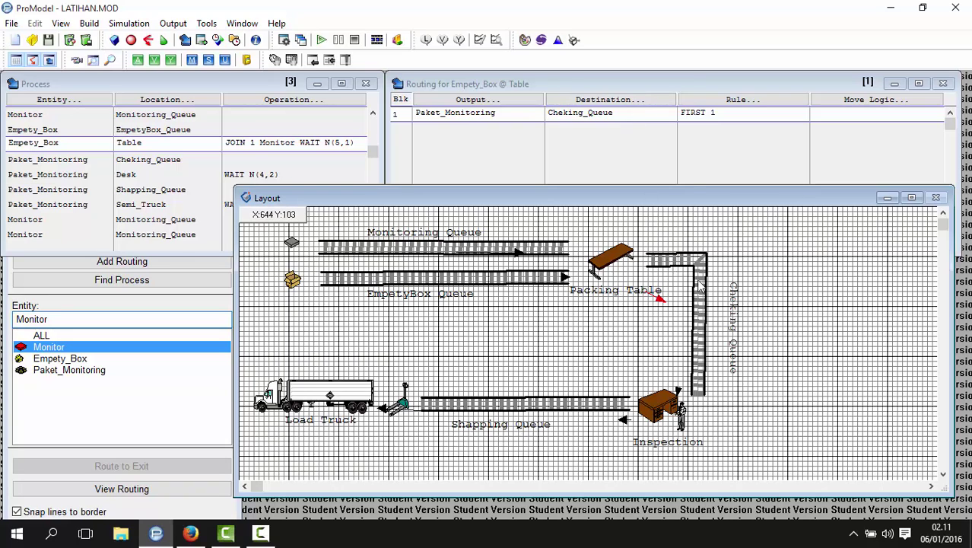
left_click(725, 115)
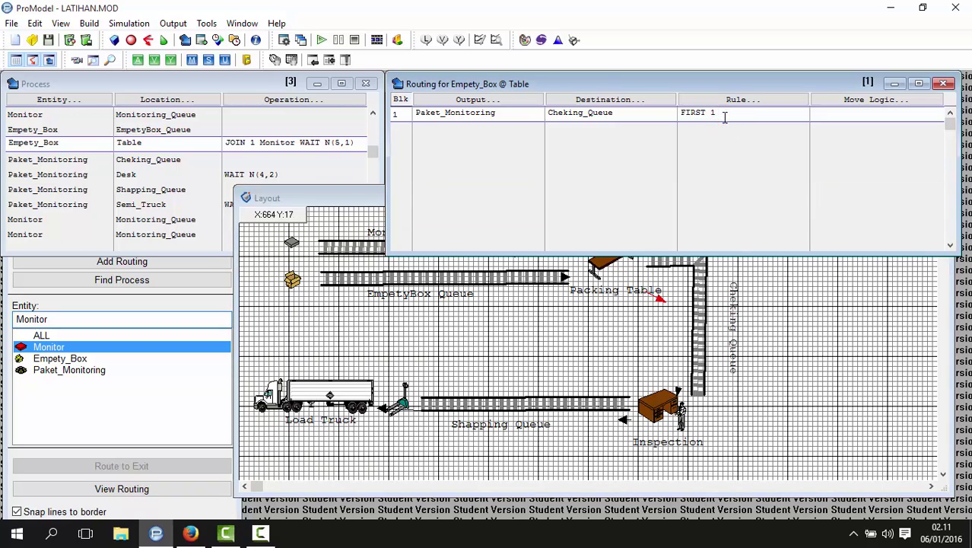
Reselect Paket_Monitoring as the entity and Cheking_Queue as the location in the fourth process record
left_click(61, 159)
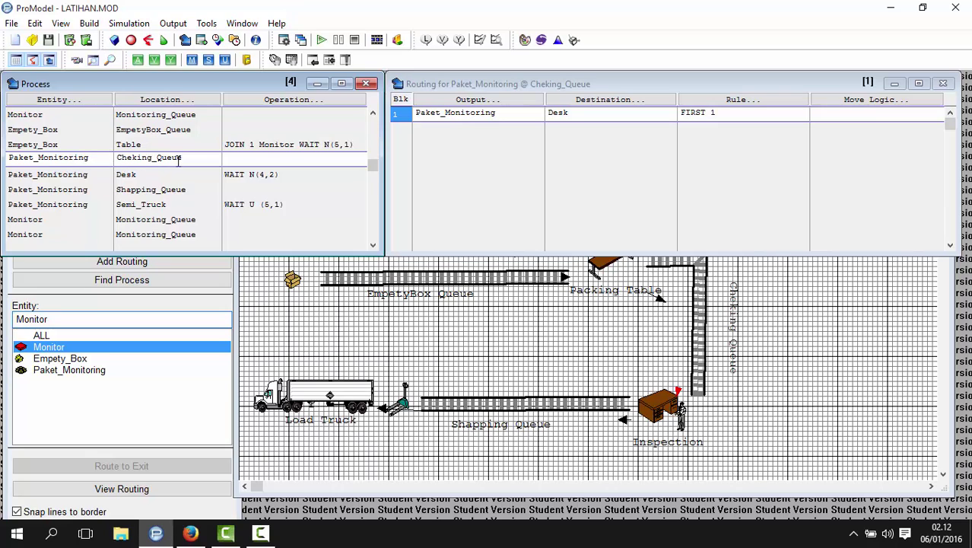
left_click(96, 157)
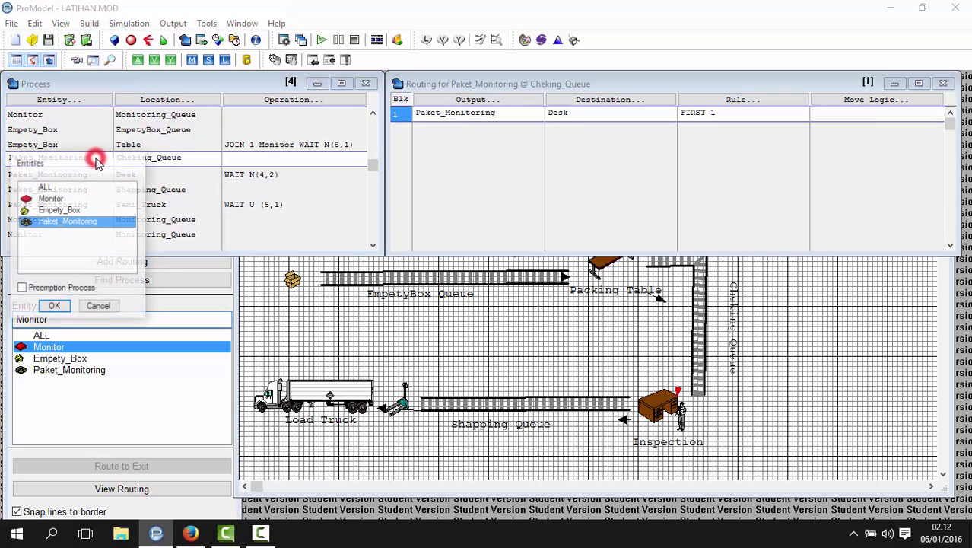
left_click(82, 220)
left_click(168, 159)
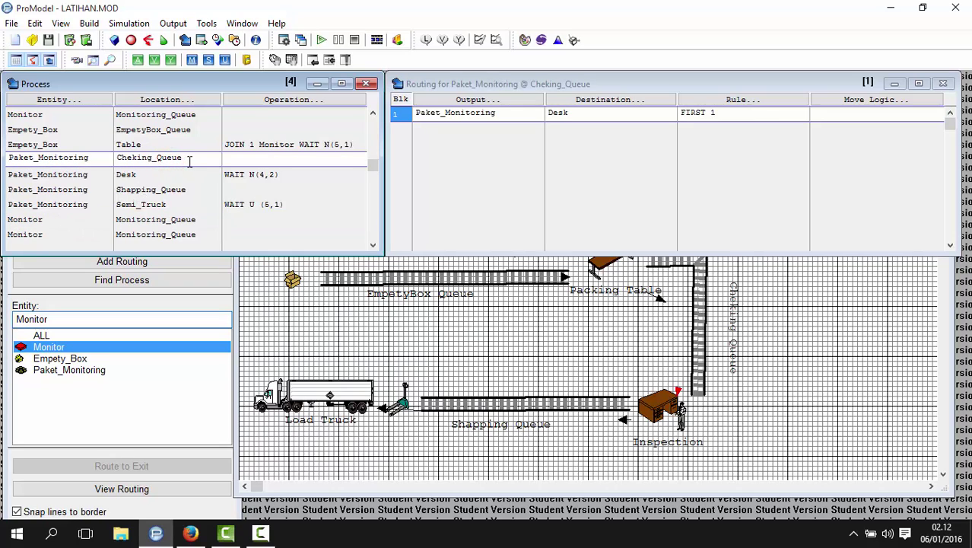
left_click(188, 161)
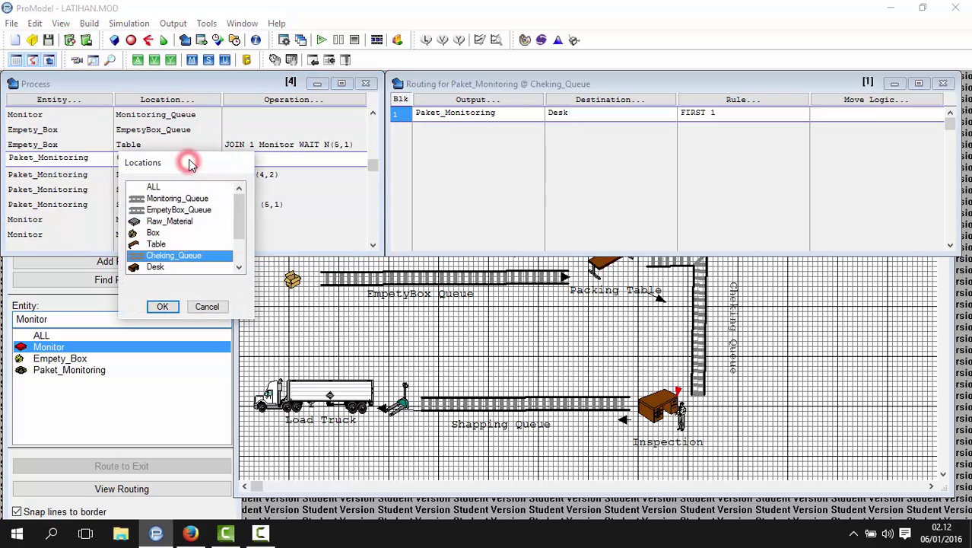
left_click(162, 307)
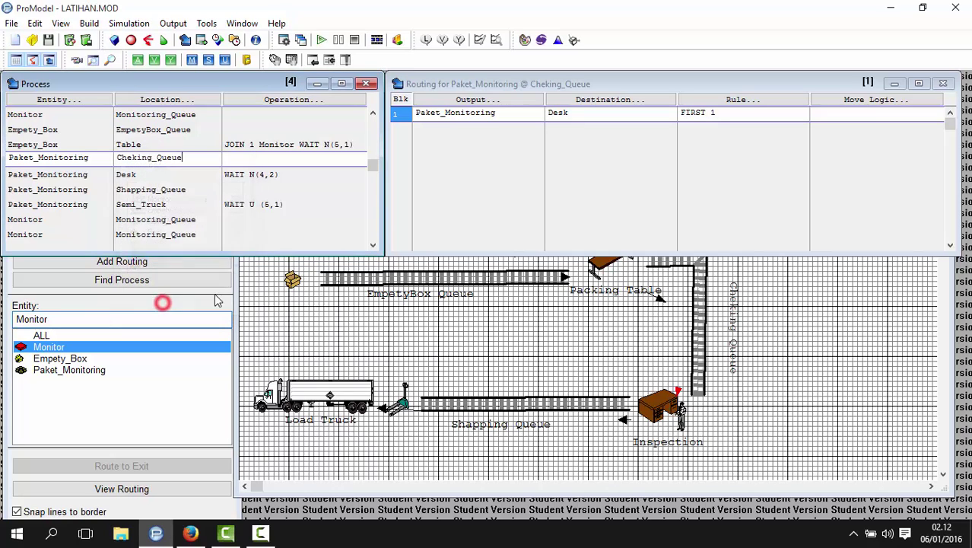
Add a Monitor process record at Cheking_Queue from the layout, and return to the Paket_Monitoring record at Cheking_Queue
left_click(732, 308)
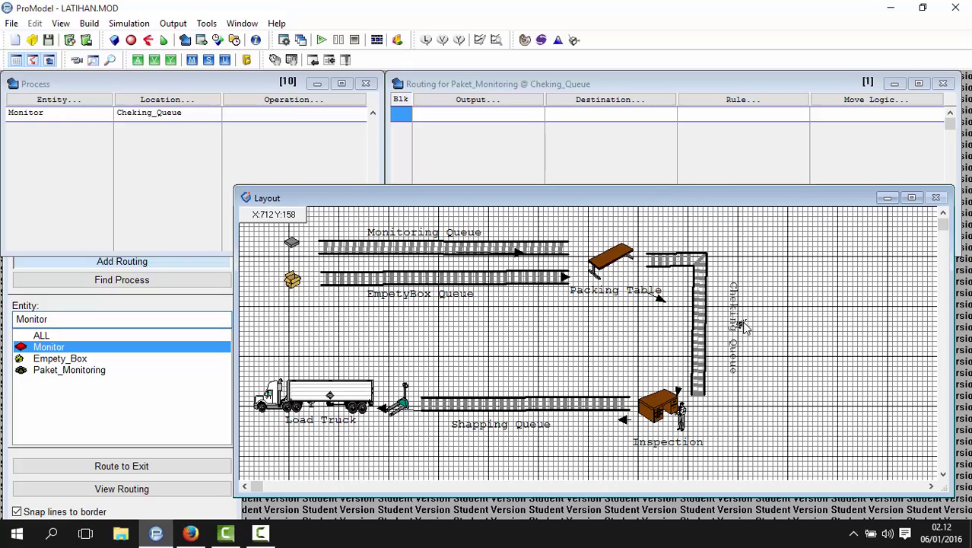
left_click(376, 156)
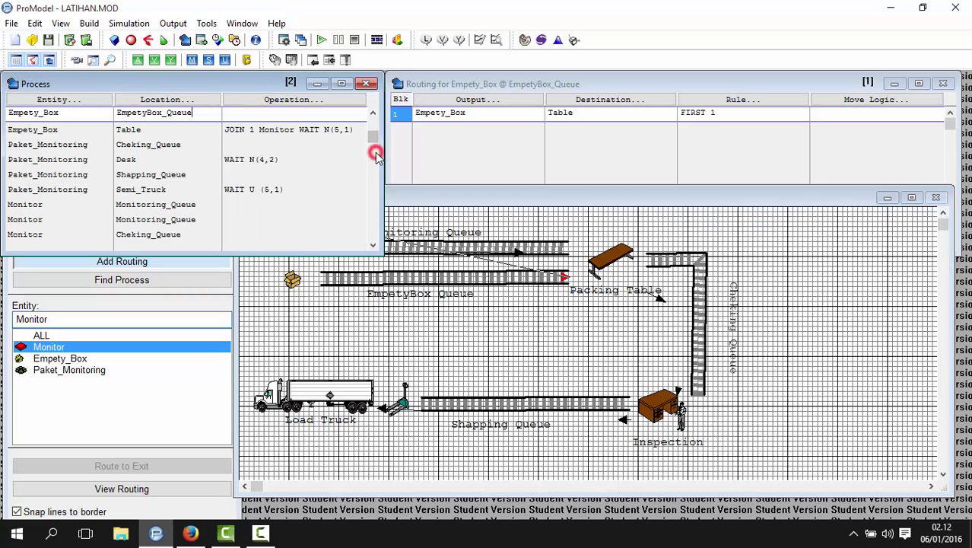
left_click(82, 144)
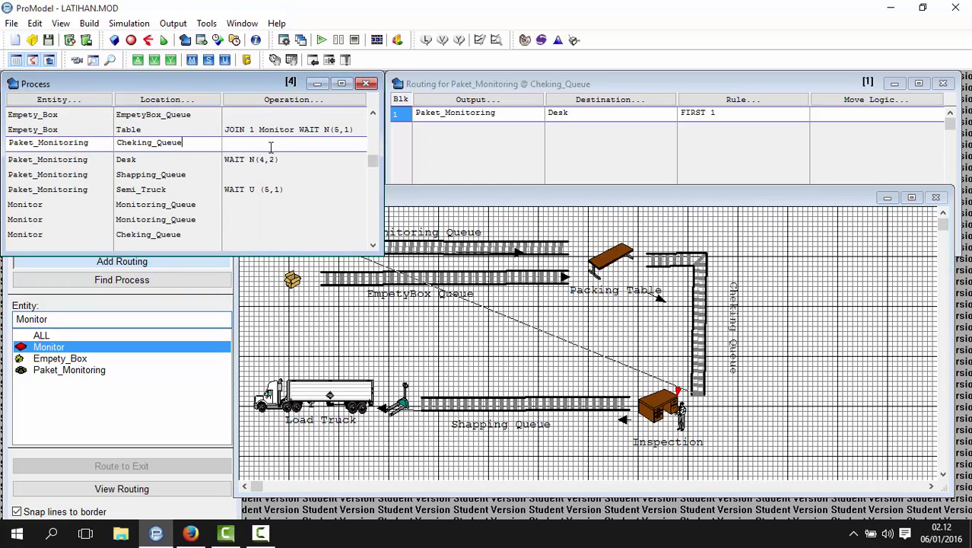
left_click(516, 222)
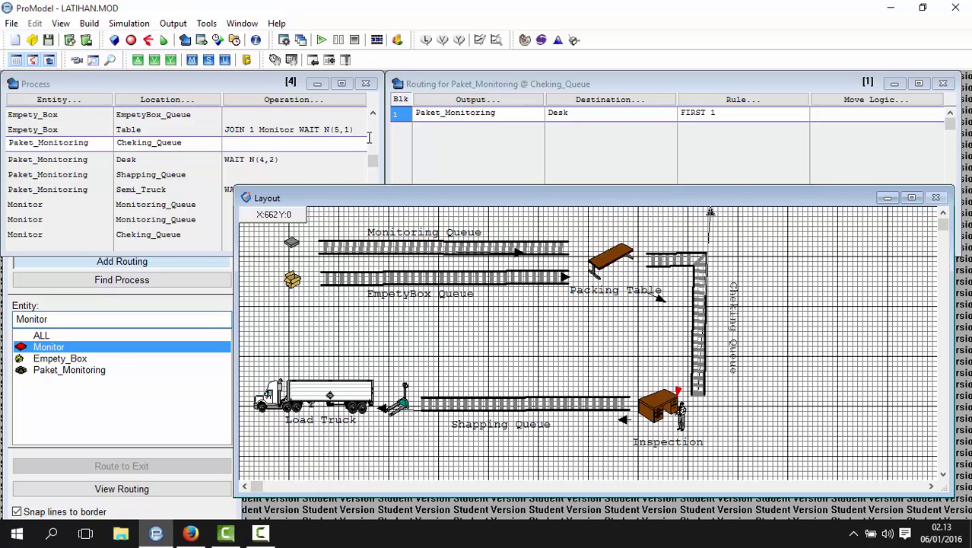
left_click(372, 114)
left_click(373, 114)
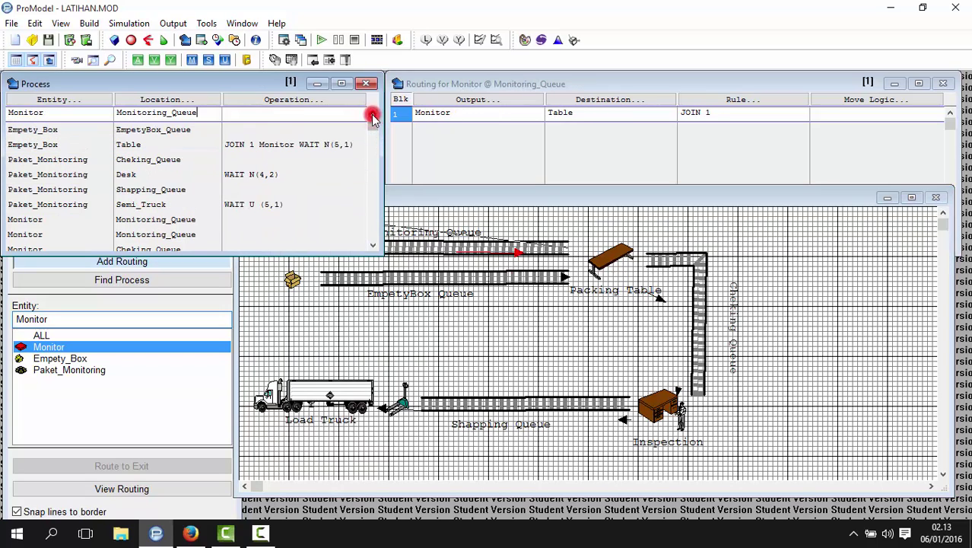
left_click(79, 162)
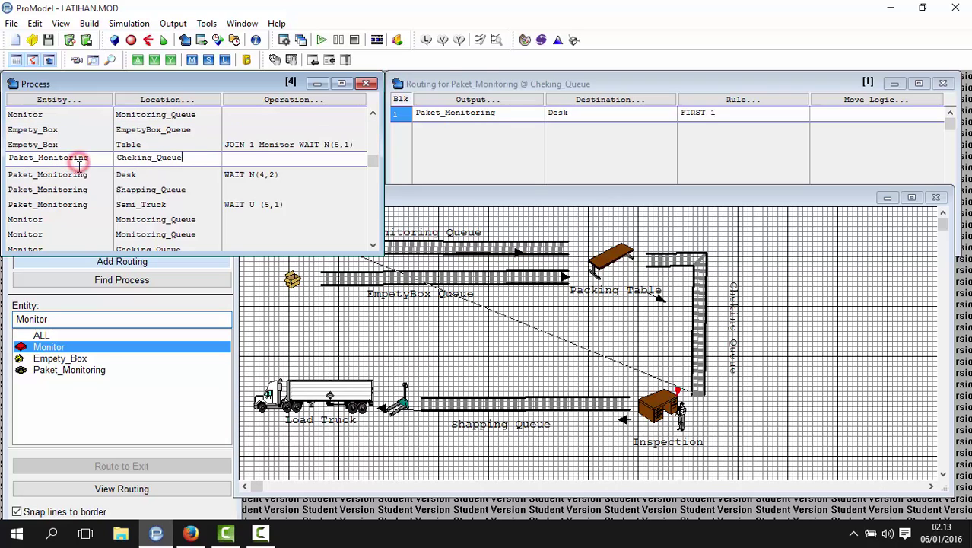
Open the Paket_Monitoring process record at Desk and examine its route at the inspection desk in the layout
left_click(74, 174)
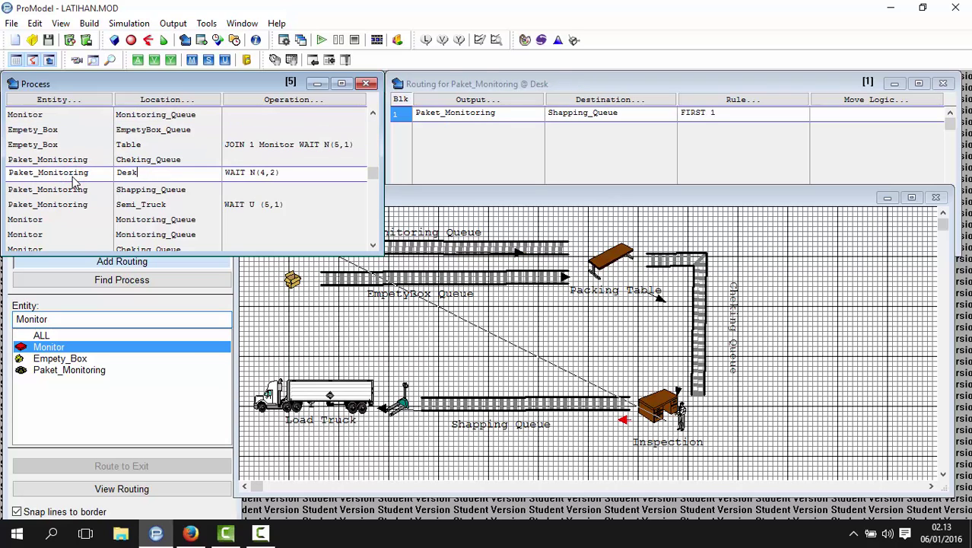
left_click(272, 277)
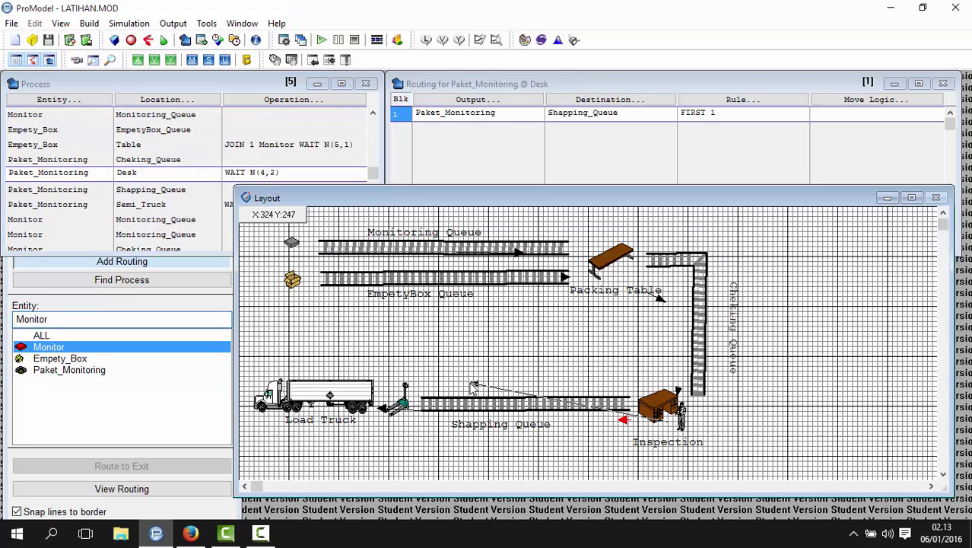
left_click(653, 408)
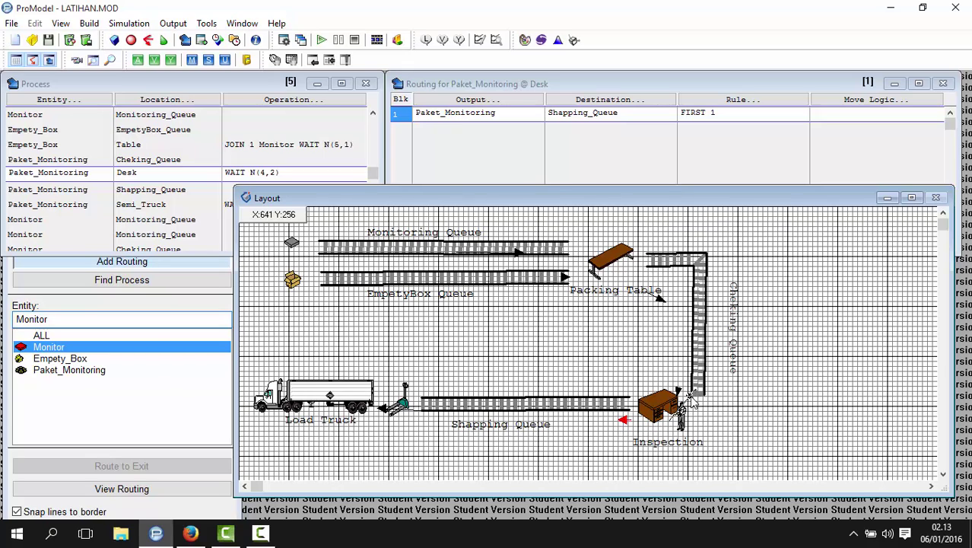
left_click(101, 177)
left_click(100, 177)
left_click(88, 237)
double_click(88, 237)
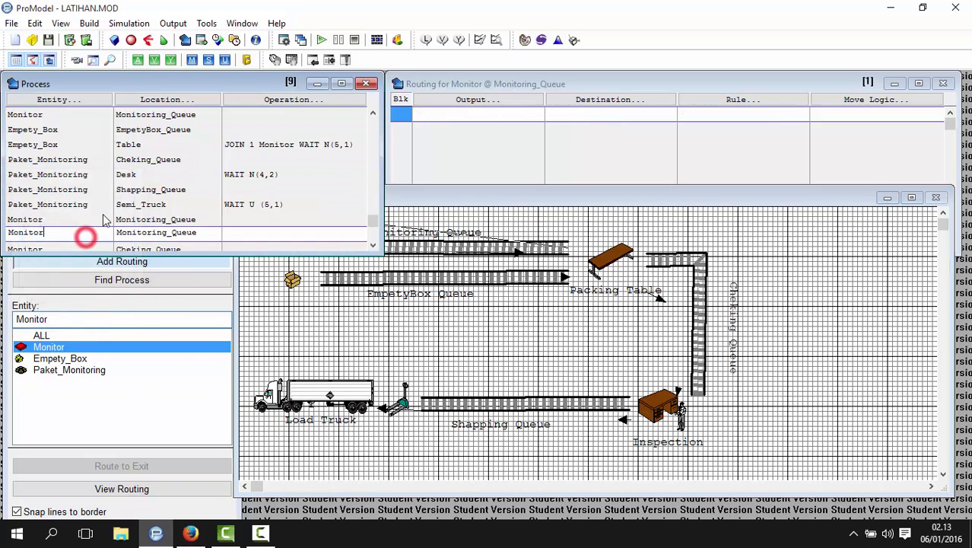
left_click(141, 175)
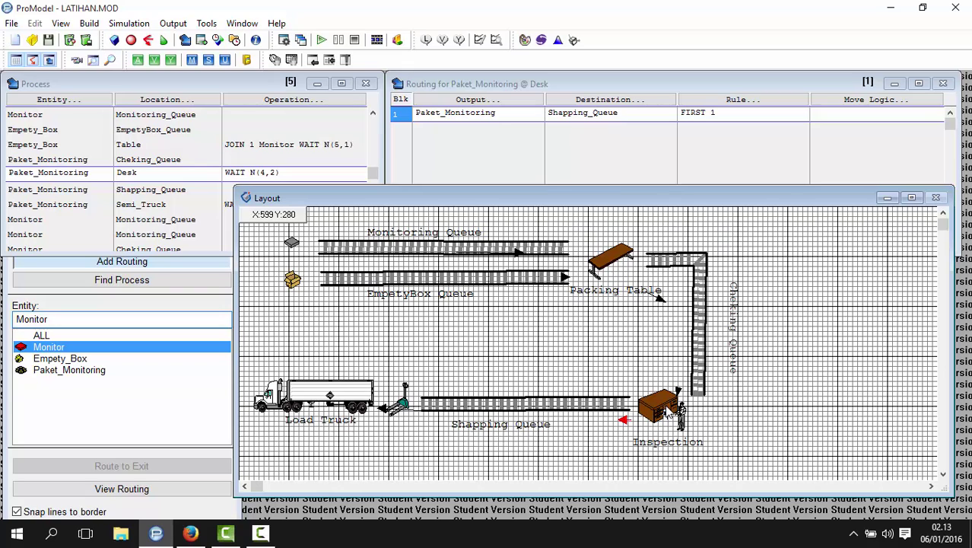
Compare the Paket_Monitoring records at Cheking_Queue and Desk, and review the output and destination of the routing from Desk
left_click(52, 158)
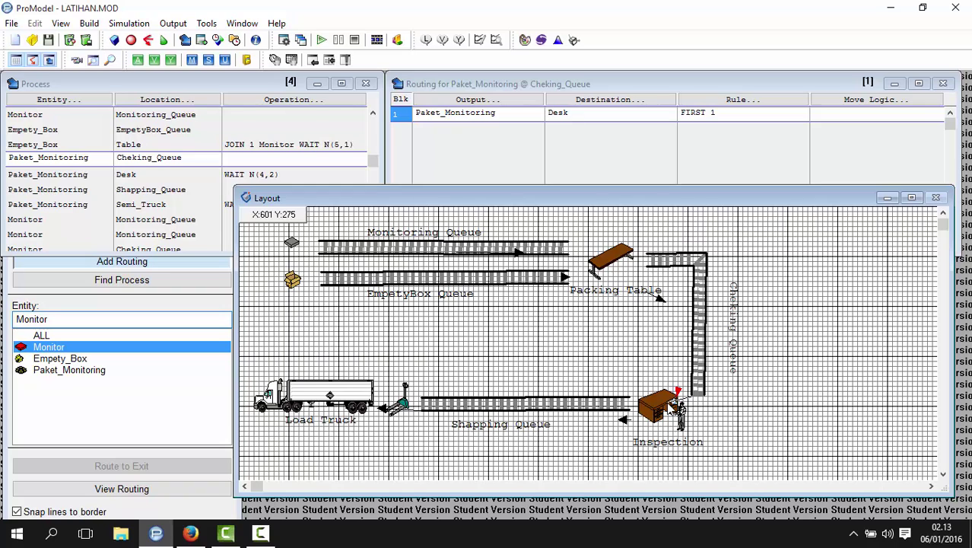
left_click(137, 176)
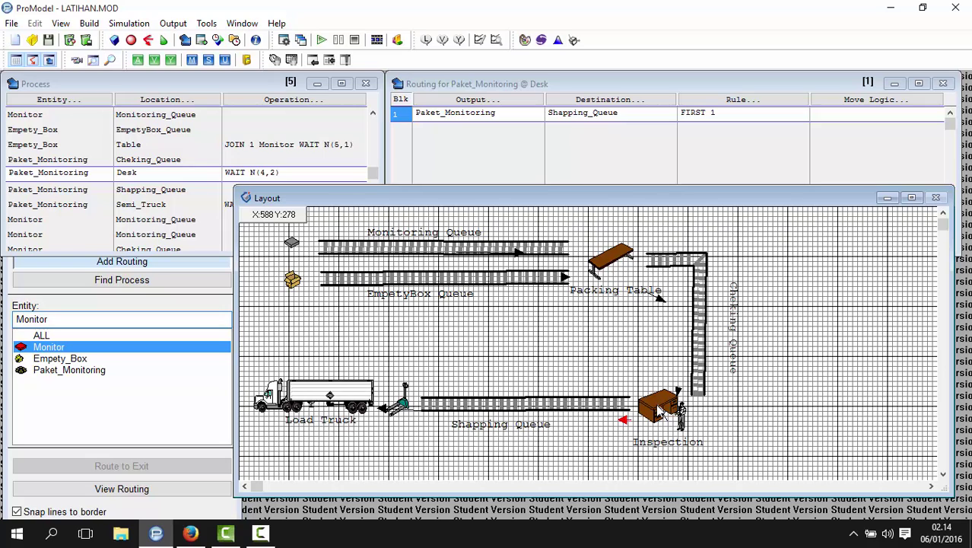
left_click(661, 411)
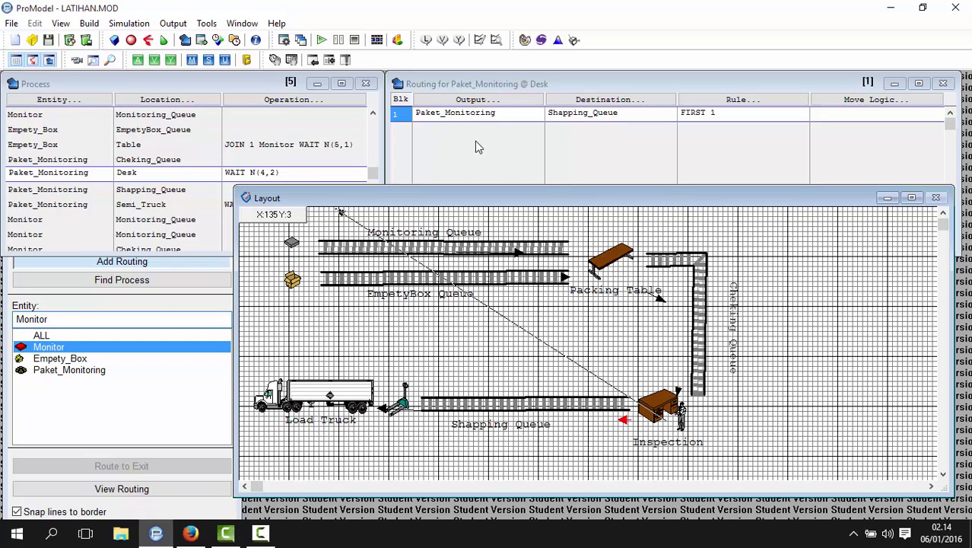
left_click(509, 114)
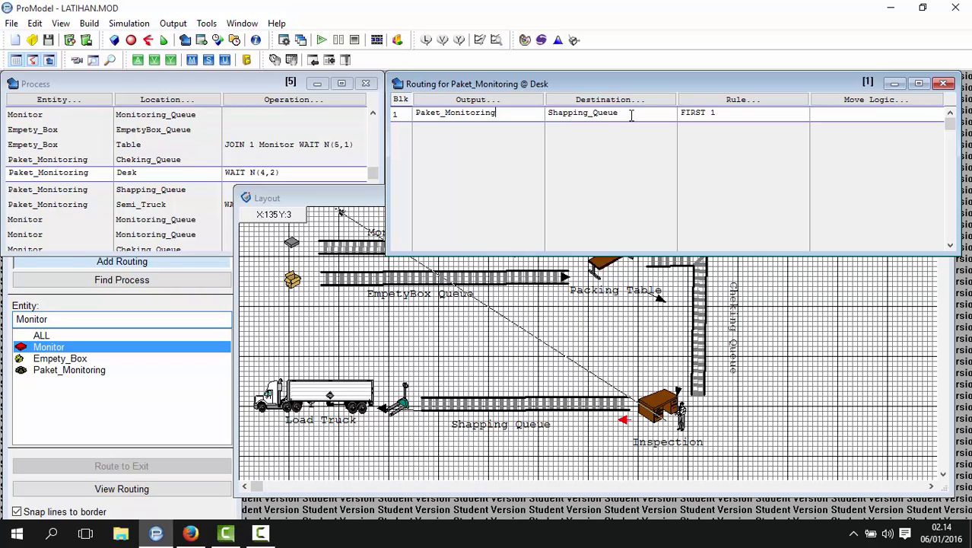
left_click(645, 271)
left_click(662, 421)
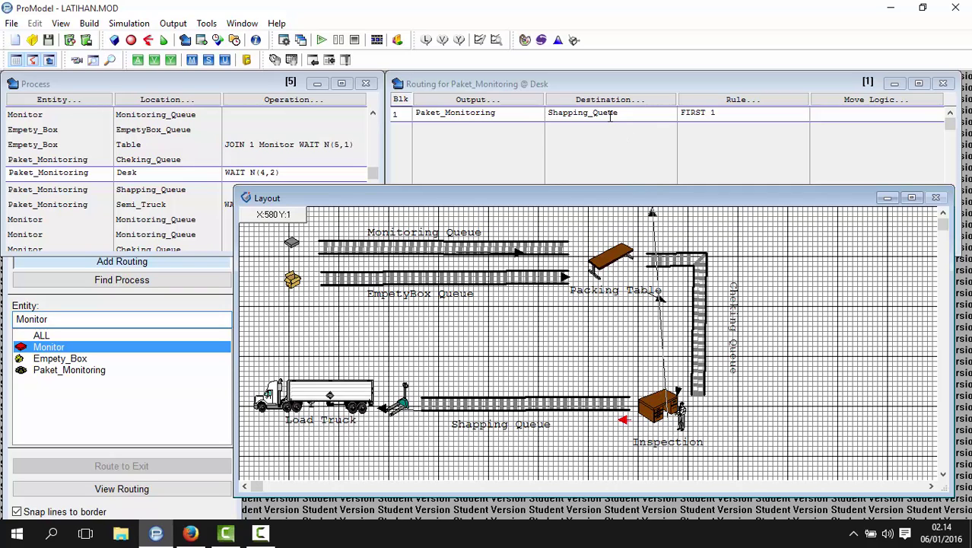
Open the Paket_Monitoring process record at Shapping_Queue and reselect Paket_Monitoring as its entity
left_click(55, 188)
left_click(263, 271)
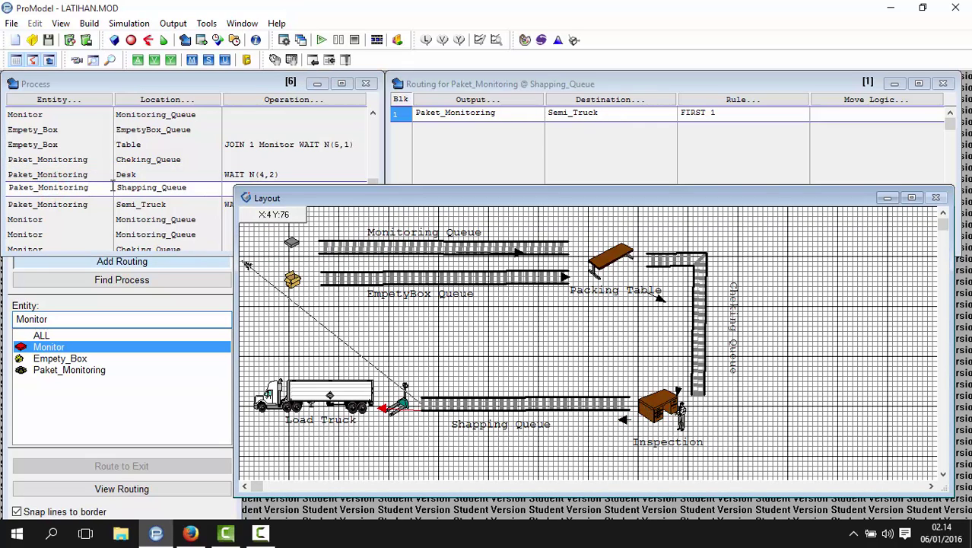
double_click(90, 187)
left_click(88, 255)
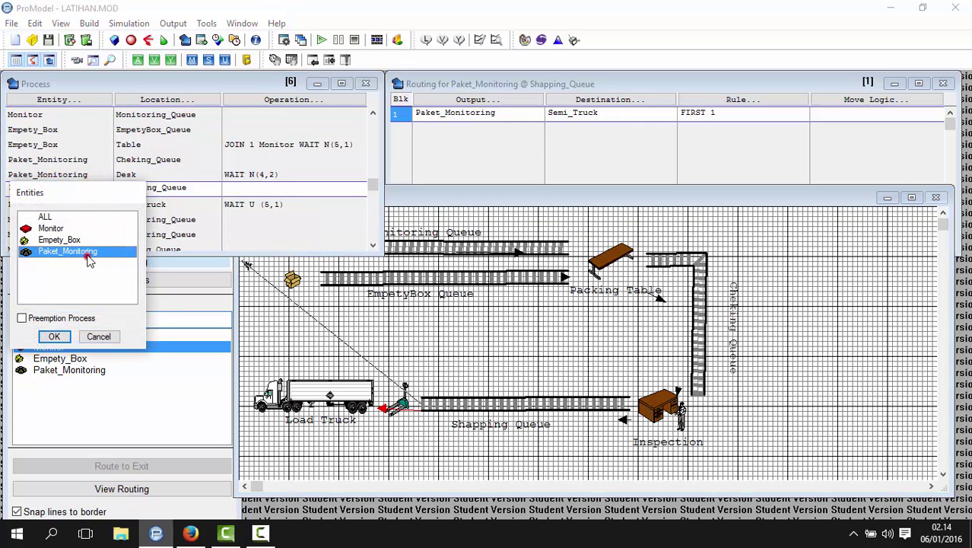
left_click(54, 336)
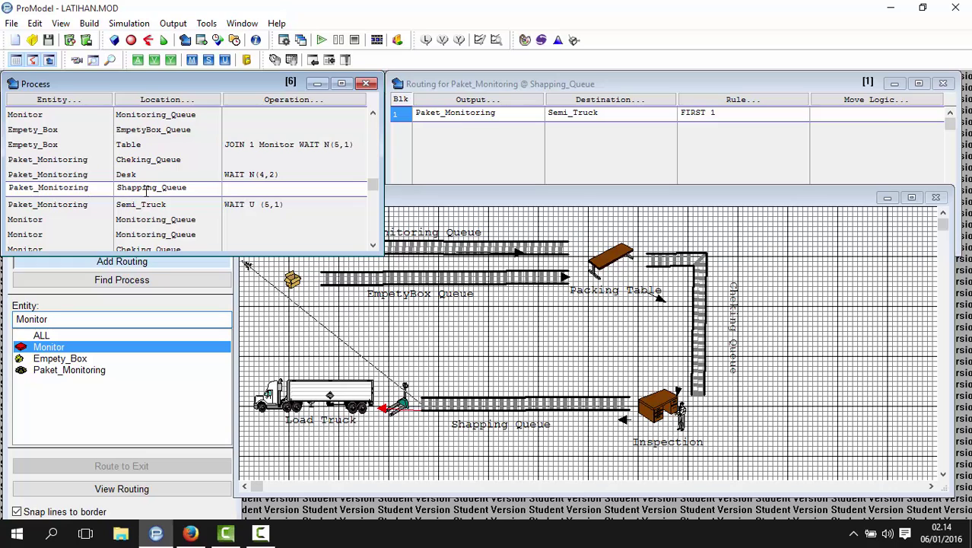
Check the Shapping Queue conveyor in the layout and reselect Paket_Monitoring as the routing output from Shapping_Queue
left_click(536, 412)
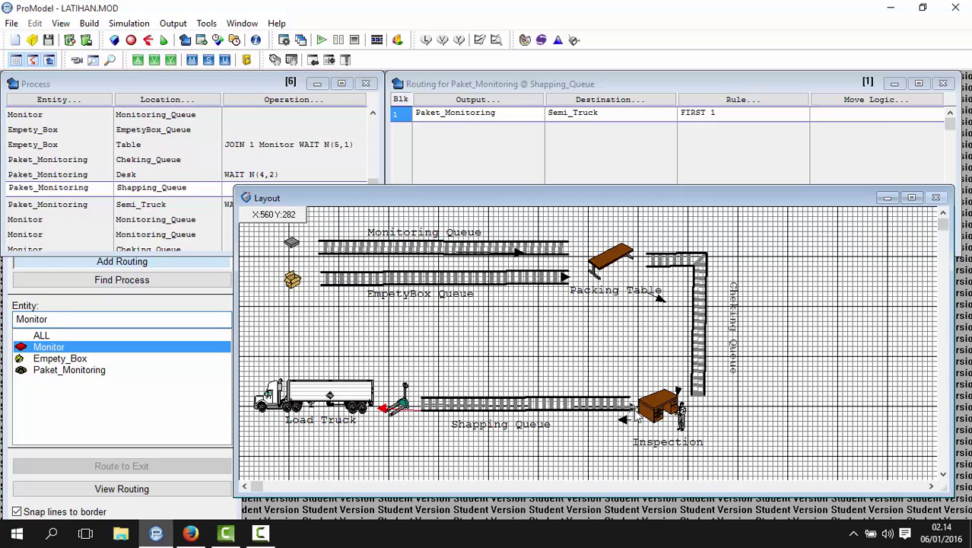
left_click(194, 190)
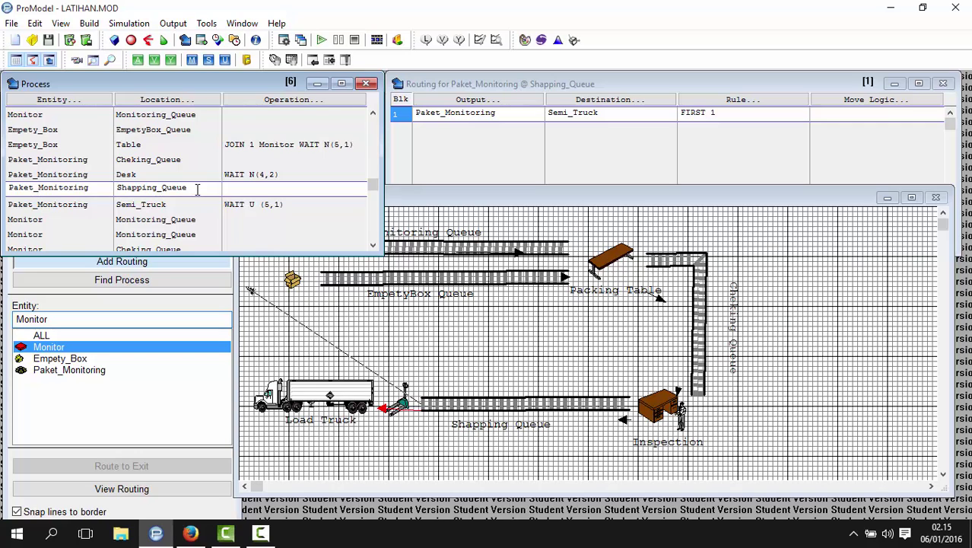
double_click(502, 112)
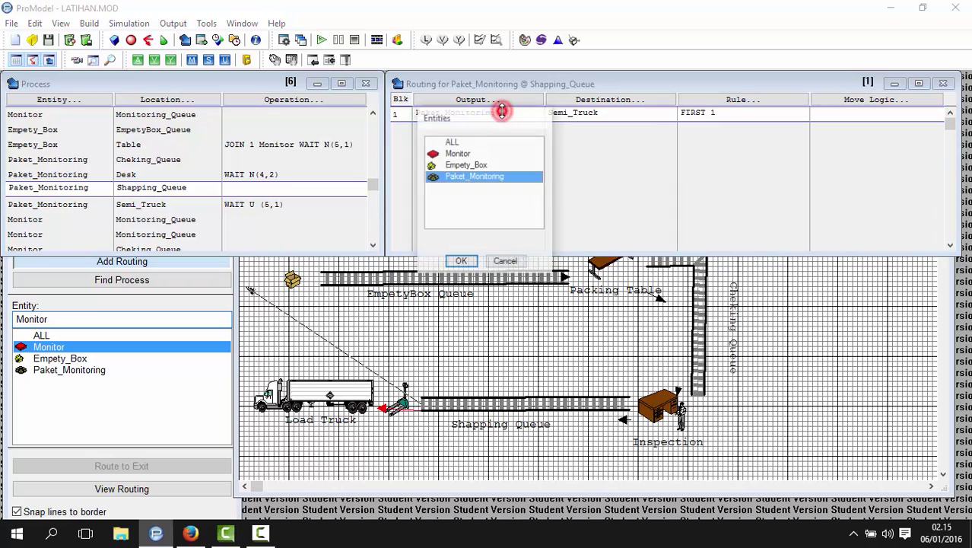
left_click(461, 261)
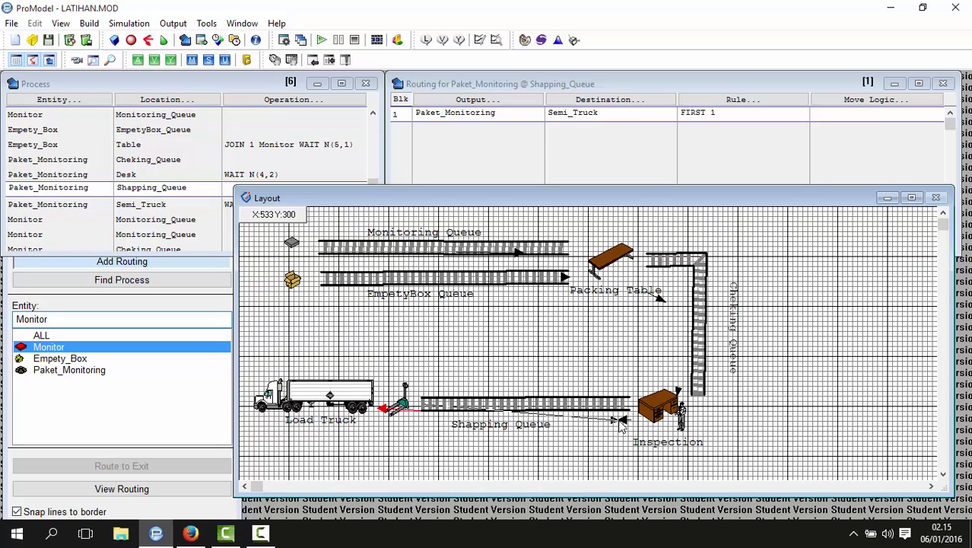
Review the Paket_Monitoring record at Semi_Truck, including its operation, routing output, destination choices and route at the truck in the layout
left_click(55, 206)
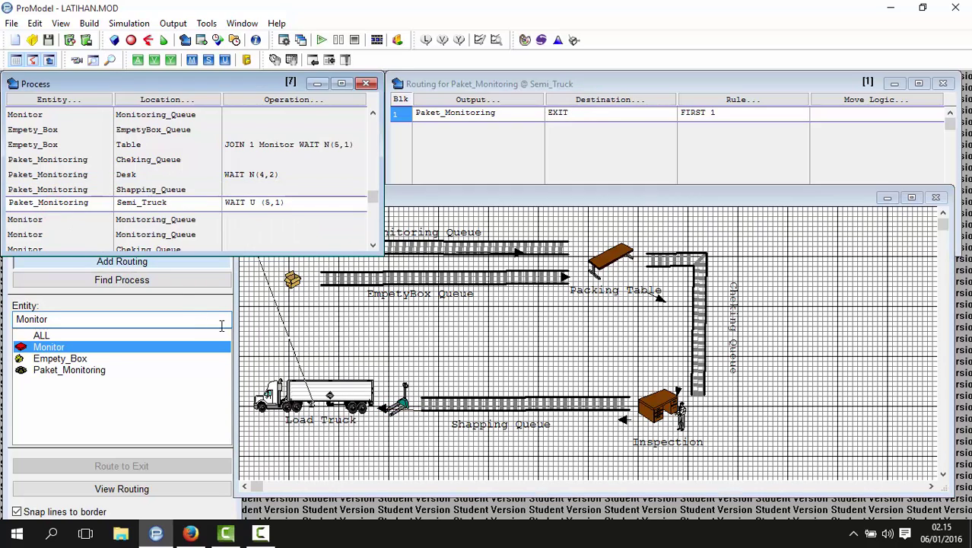
left_click(176, 204)
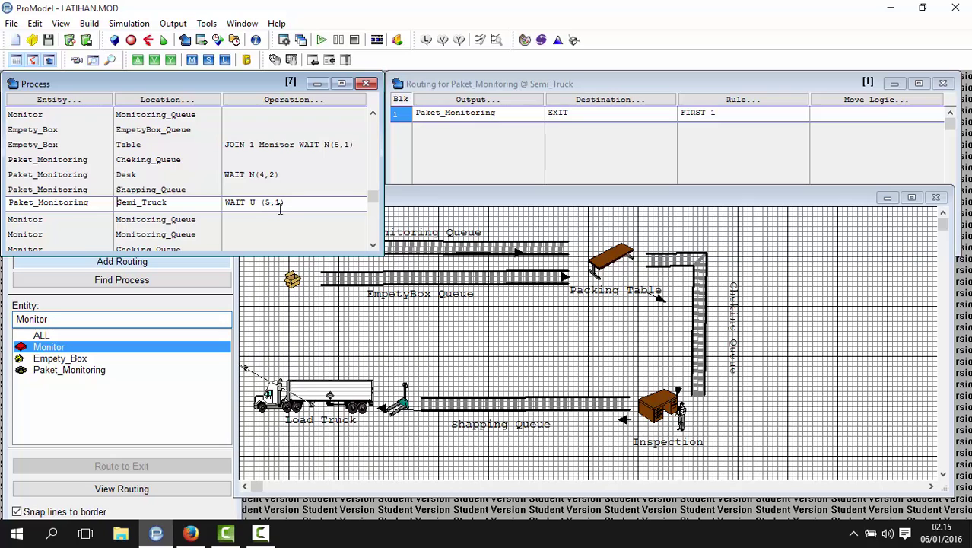
left_click(519, 115)
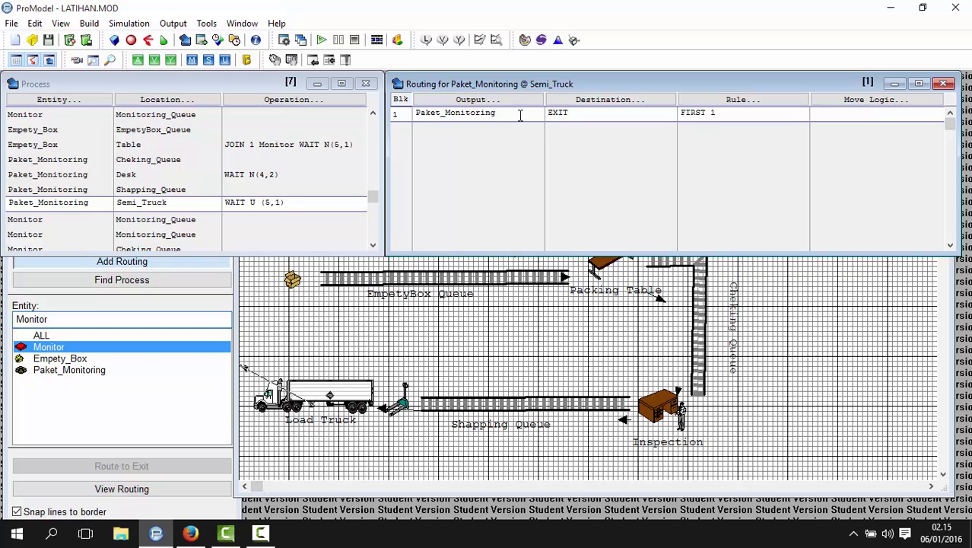
double_click(585, 117)
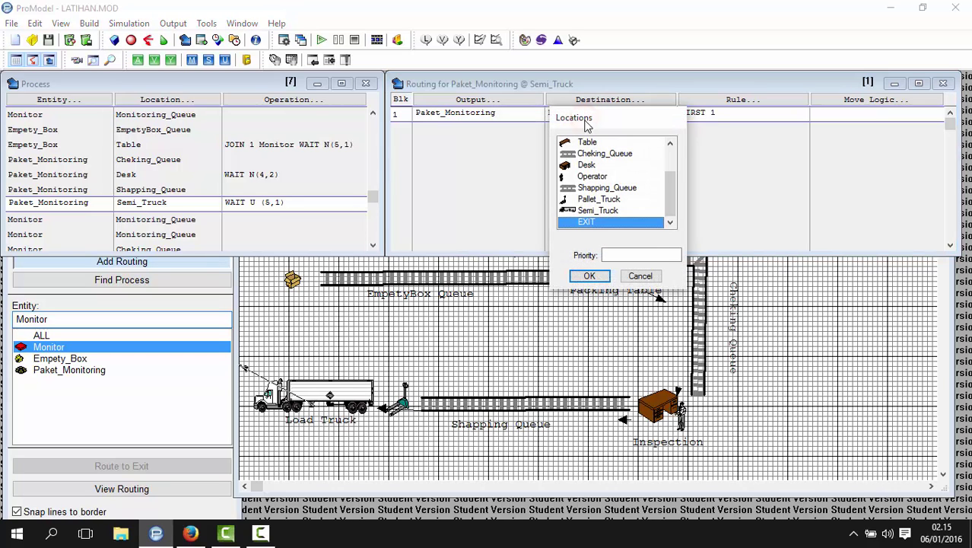
left_click(653, 278)
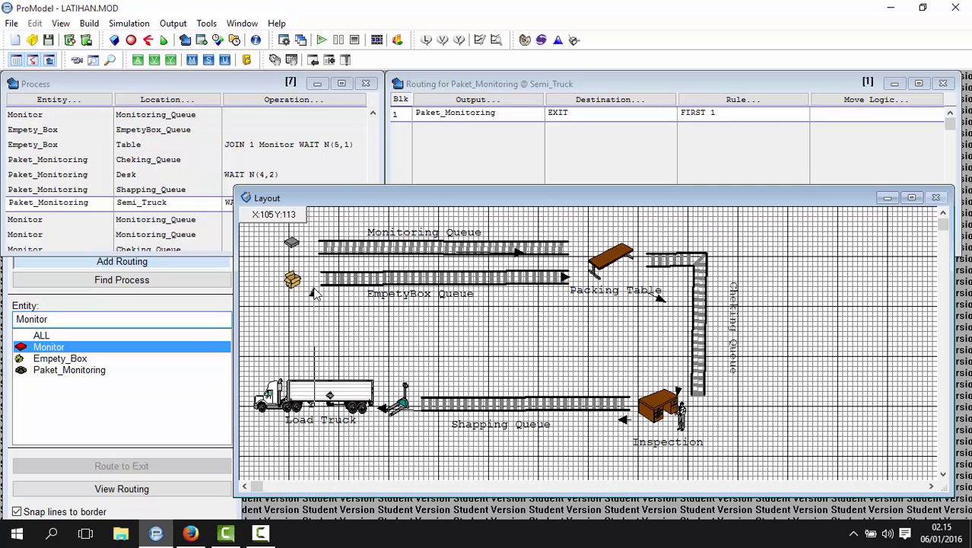
left_click(319, 422)
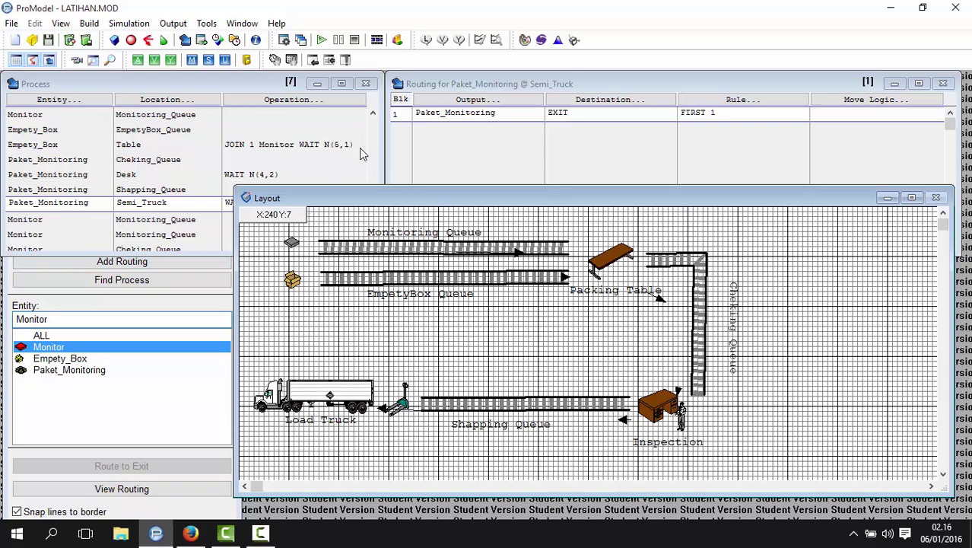
Look through the process records down to the end of the list and back up to Empety_Box at Table
left_click(373, 113)
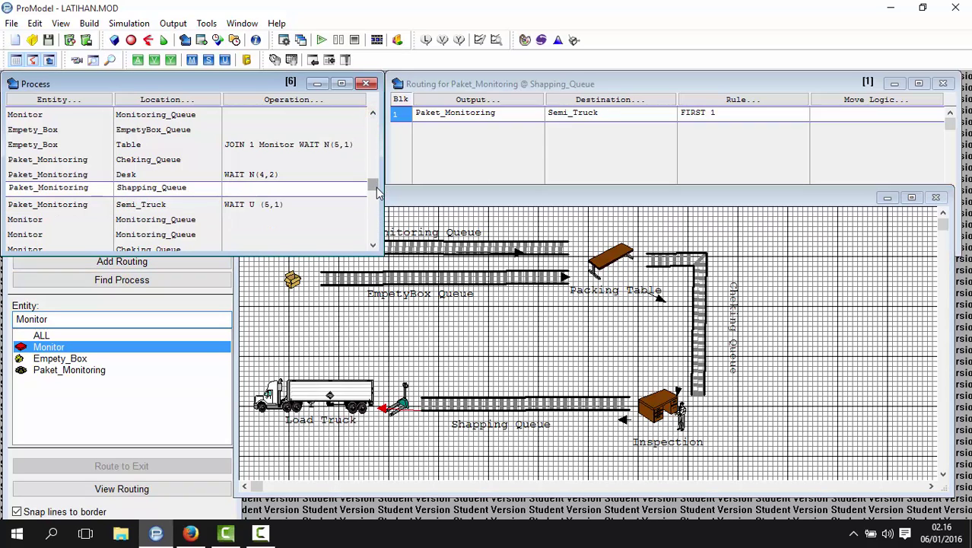
left_click_drag(376, 187, 370, 239)
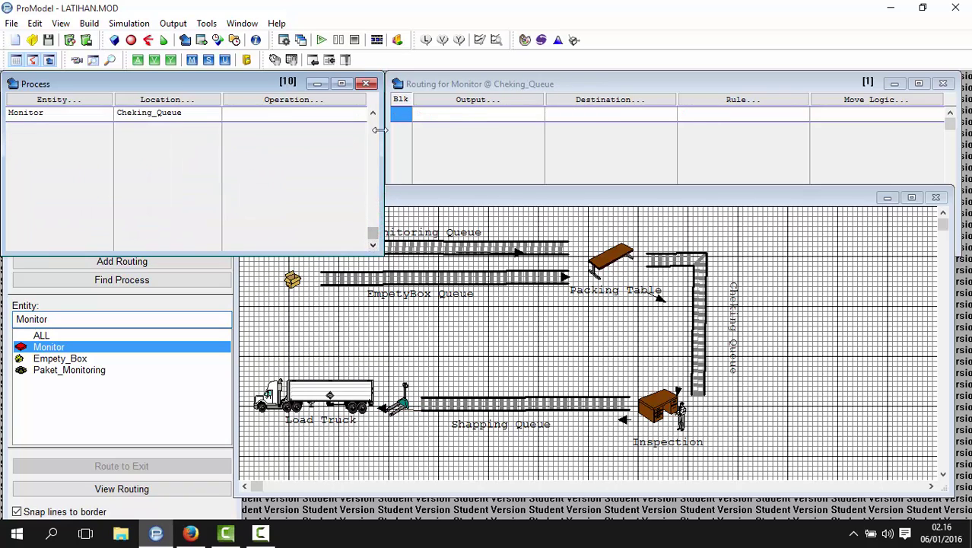
left_click(374, 116)
left_click(373, 115)
left_click(373, 115)
left_click(374, 115)
left_click(373, 116)
left_click(374, 116)
left_click(373, 116)
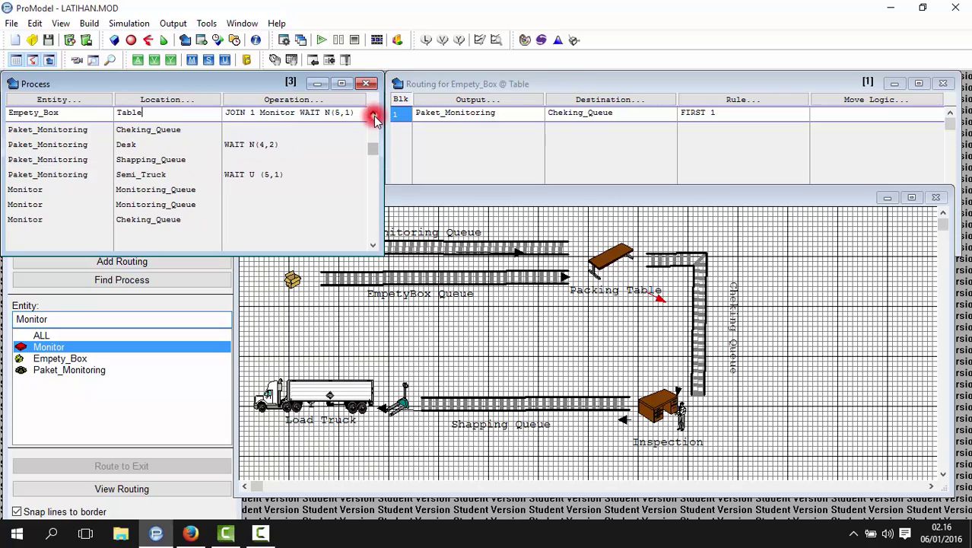
Examine the Monitor records at Monitoring_Queue and Cheking_Queue at the end of the process list and their routings
left_click(38, 190)
left_click(36, 202)
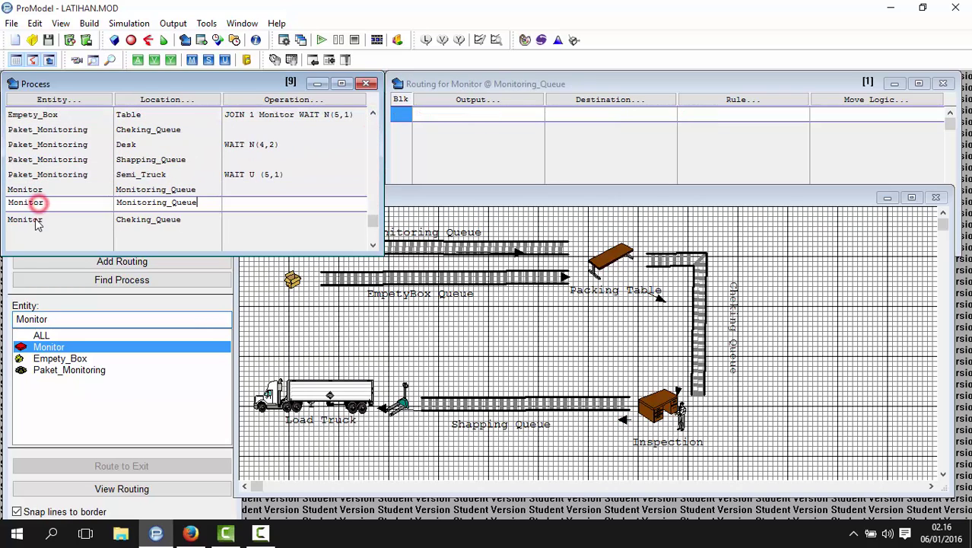
left_click(36, 219)
left_click(36, 190)
left_click(35, 205)
left_click(33, 221)
left_click(33, 188)
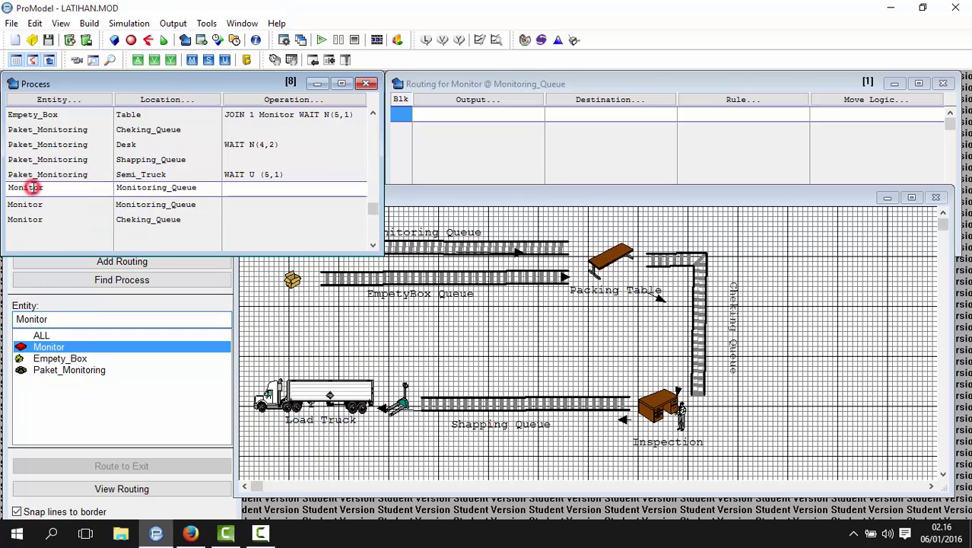
right_click(33, 188)
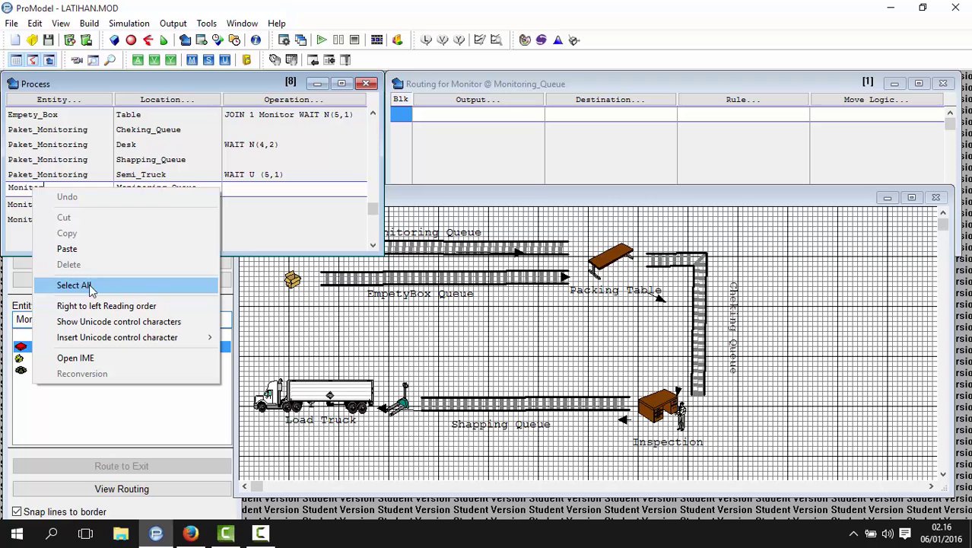
left_click(34, 220)
left_click(32, 217)
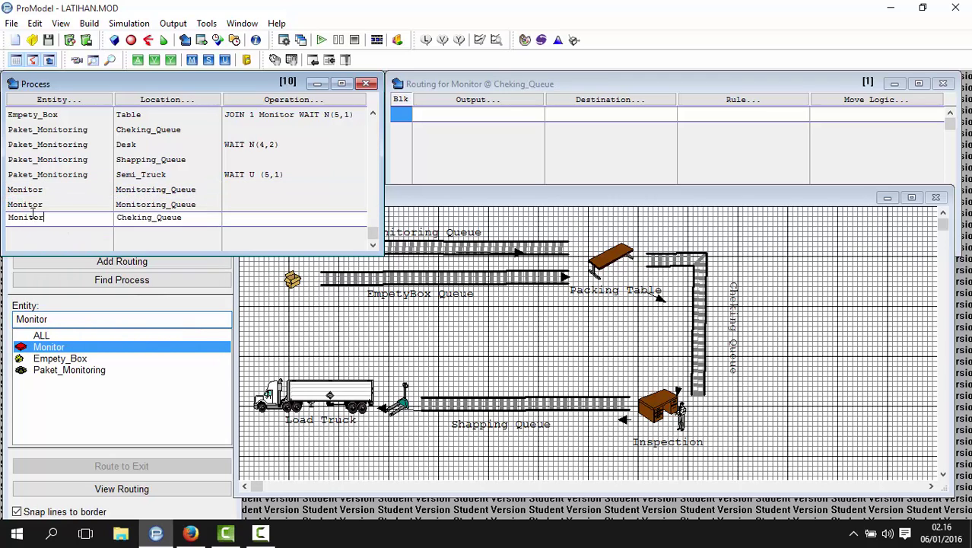
left_click(32, 203)
left_click(33, 192)
left_click(136, 218)
left_click(131, 202)
left_click(131, 191)
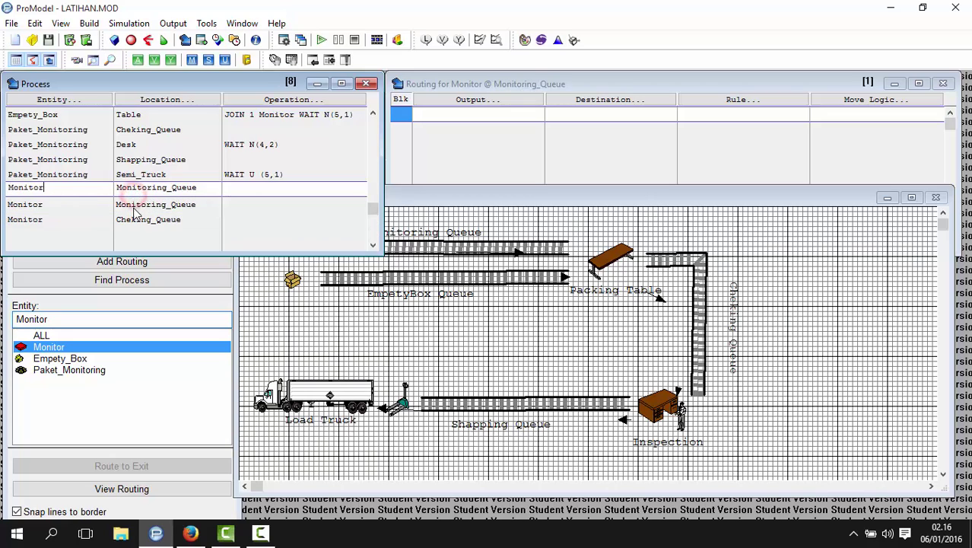
left_click(135, 210)
left_click(133, 228)
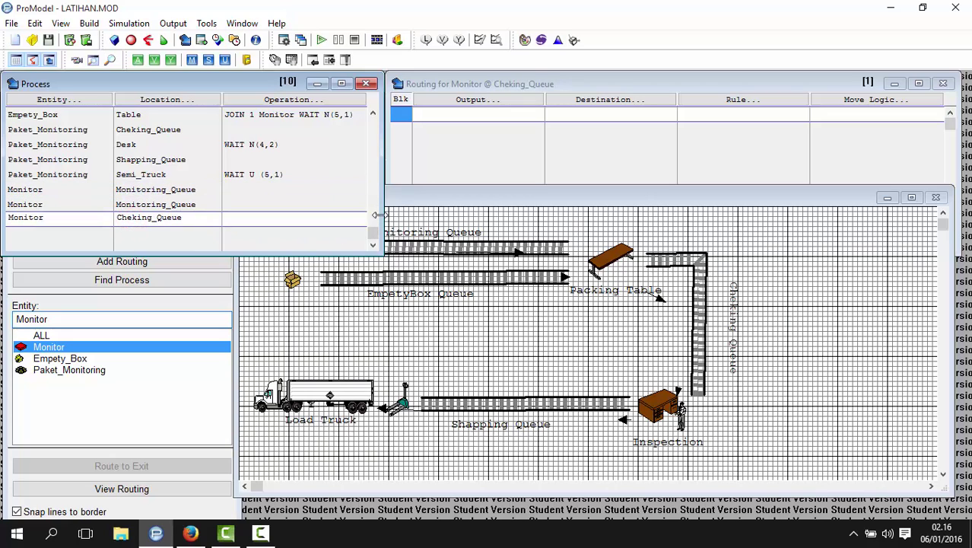
left_click(373, 237)
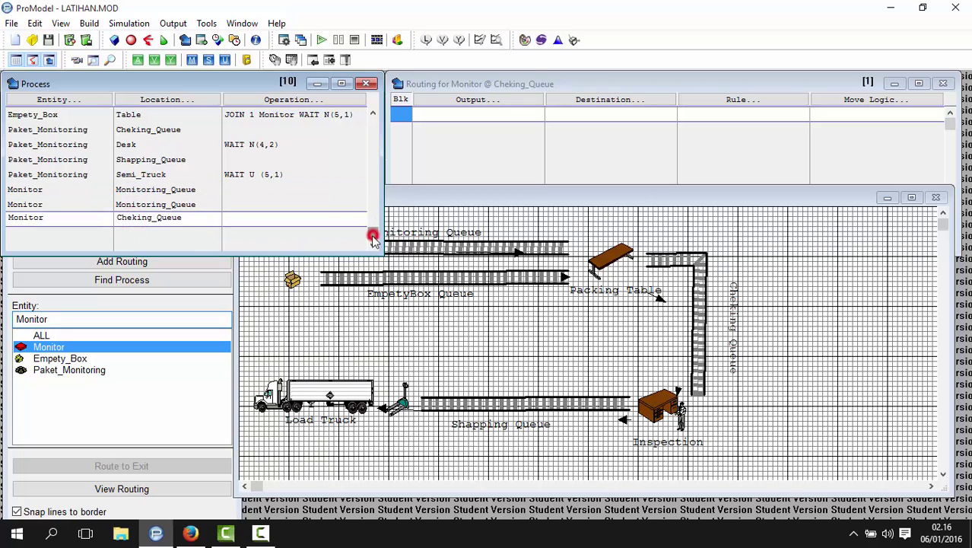
left_click(831, 318)
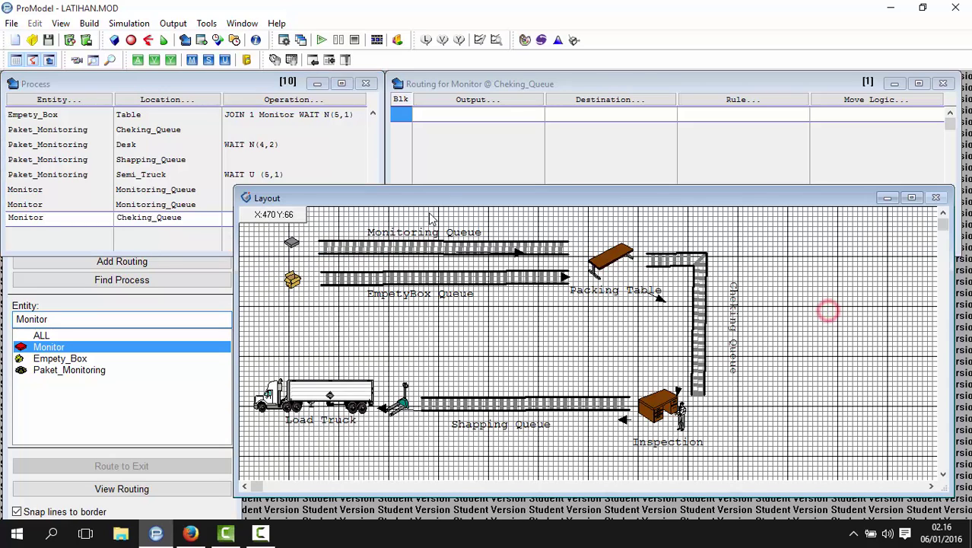
Run the simulation to watch the animation, and end it without collecting statistics
left_click(320, 40)
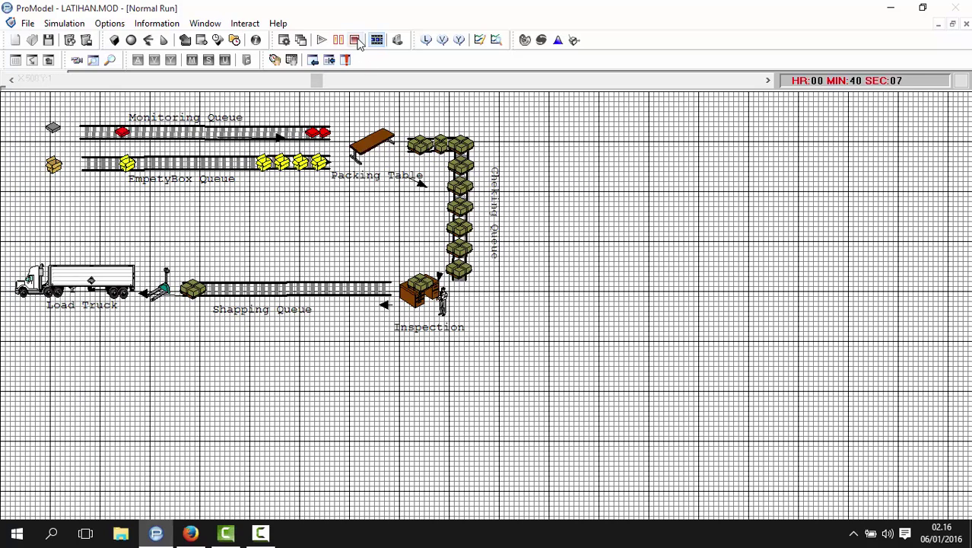
left_click(355, 40)
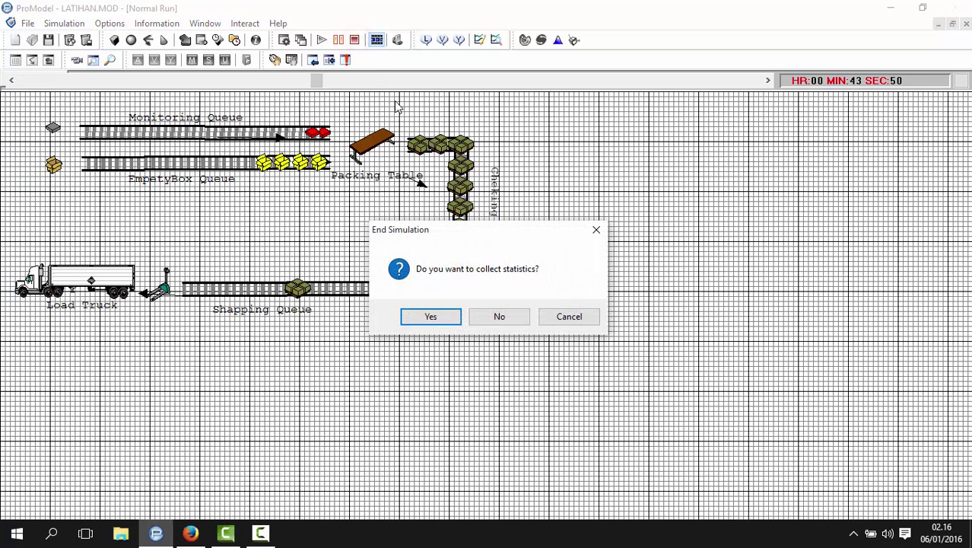
left_click(500, 314)
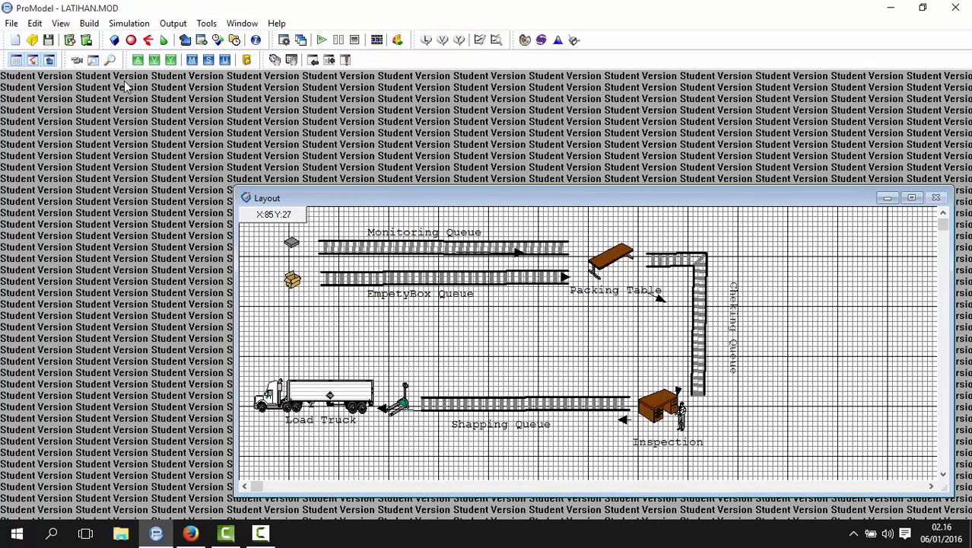
Review the run time in the simulation options and set the clock precision to 0.001
left_click(140, 23)
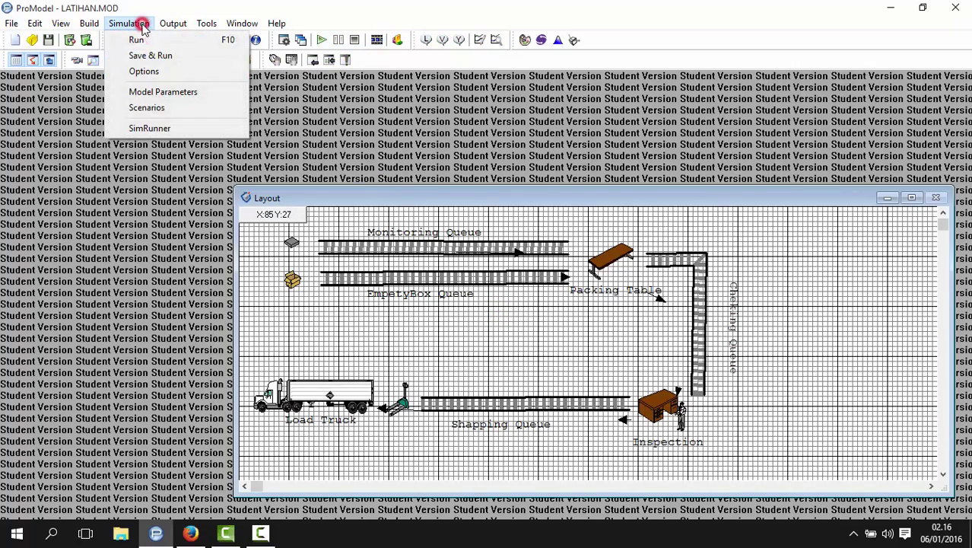
left_click(158, 73)
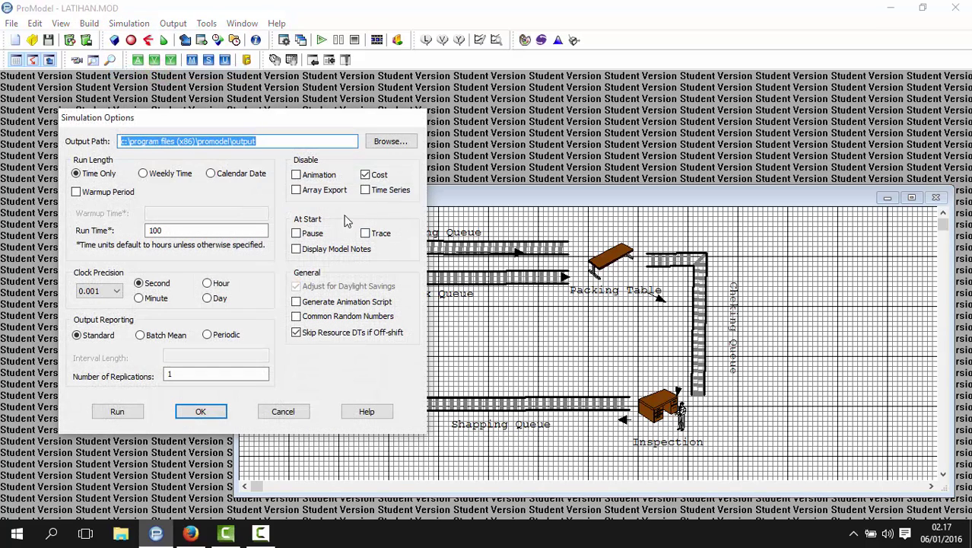
left_click(183, 230)
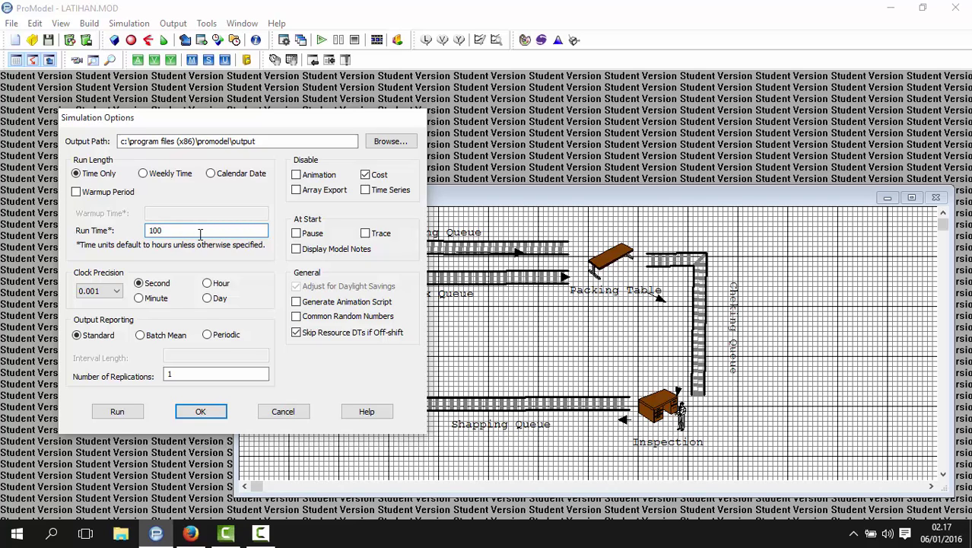
left_click(112, 297)
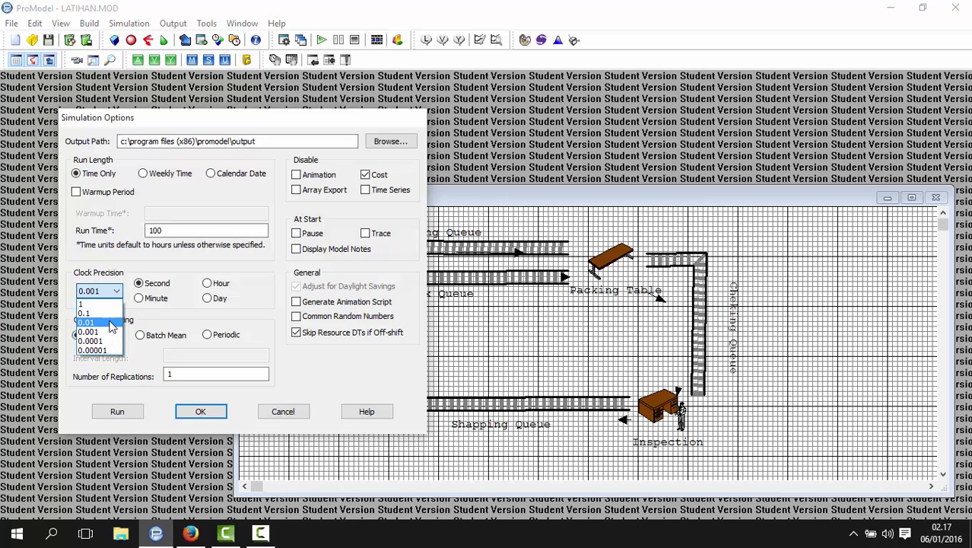
left_click(107, 332)
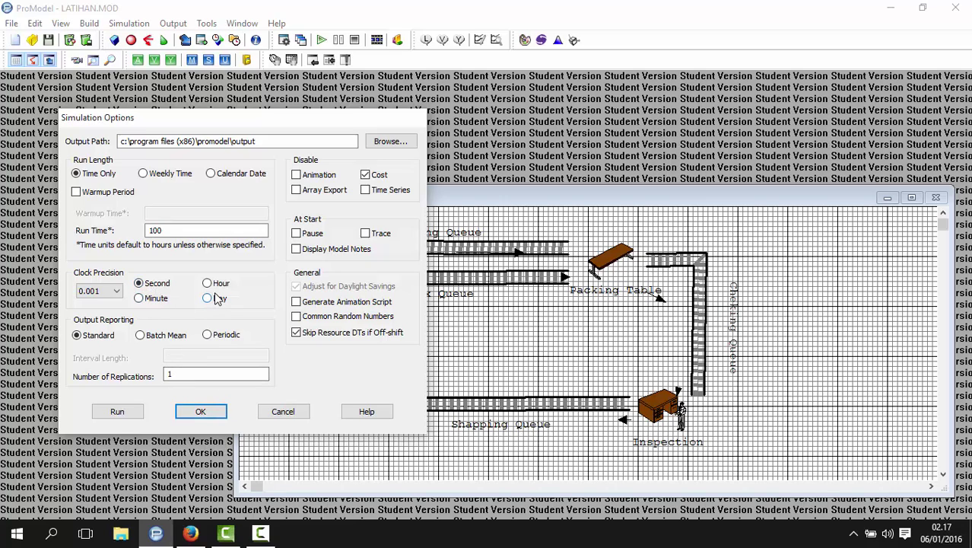
left_click(216, 411)
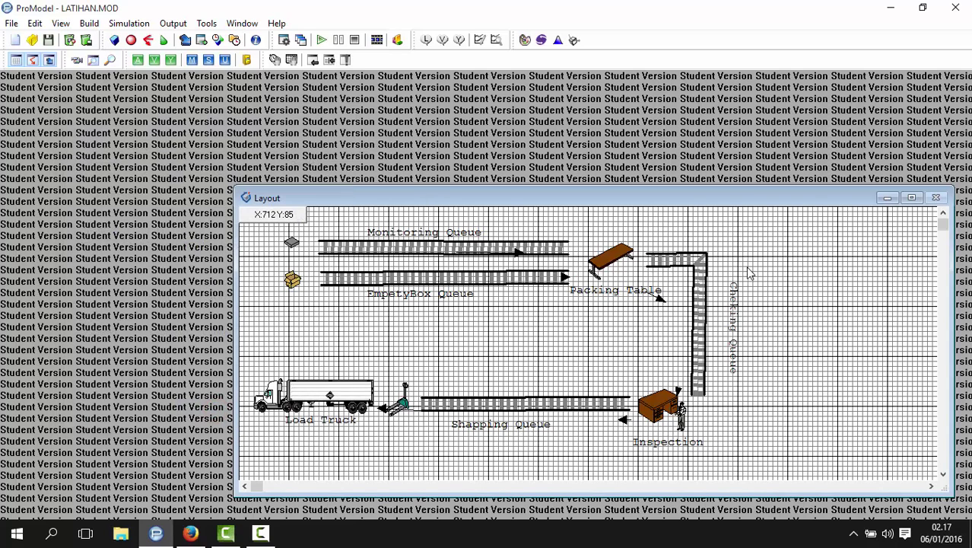
Run the simulation again, end it with statistics collected, and view the location results in the general report
left_click(322, 41)
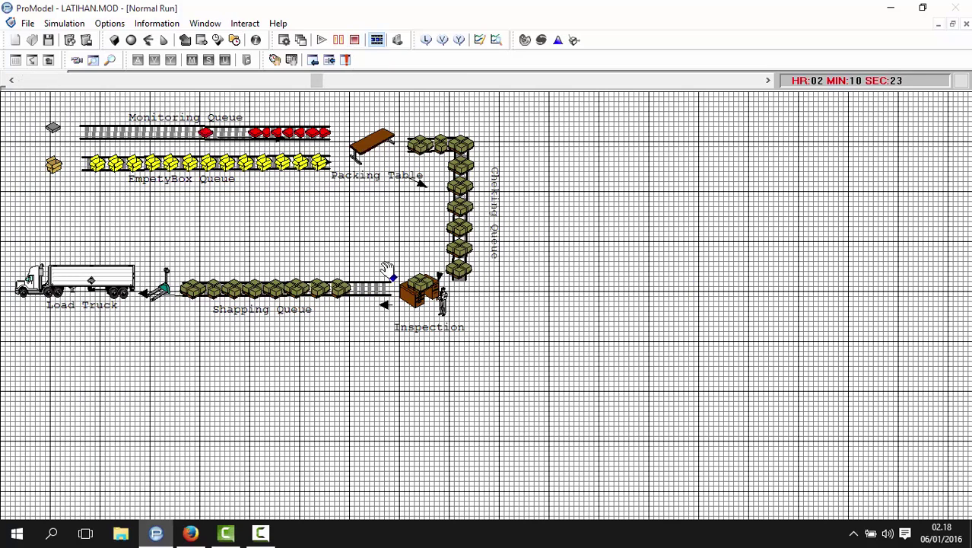
left_click(356, 41)
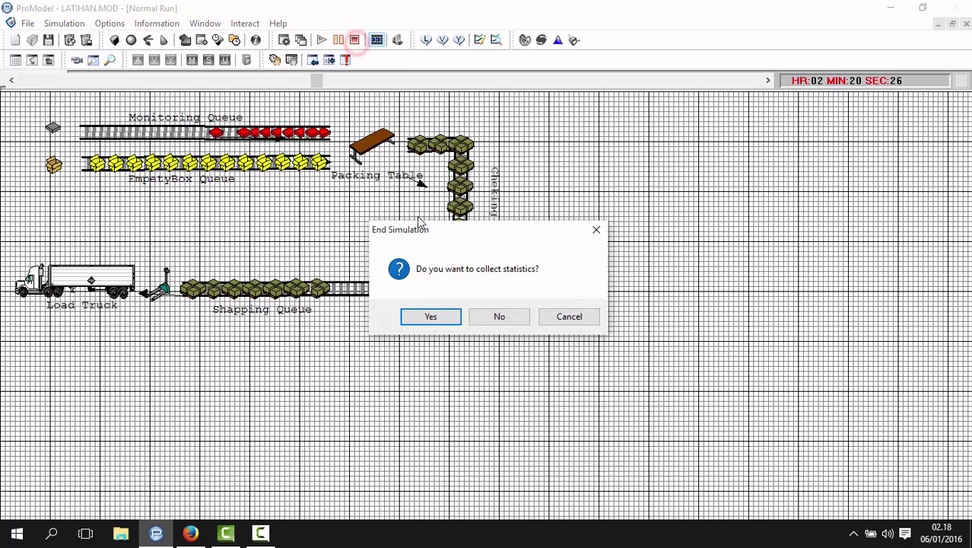
left_click(431, 317)
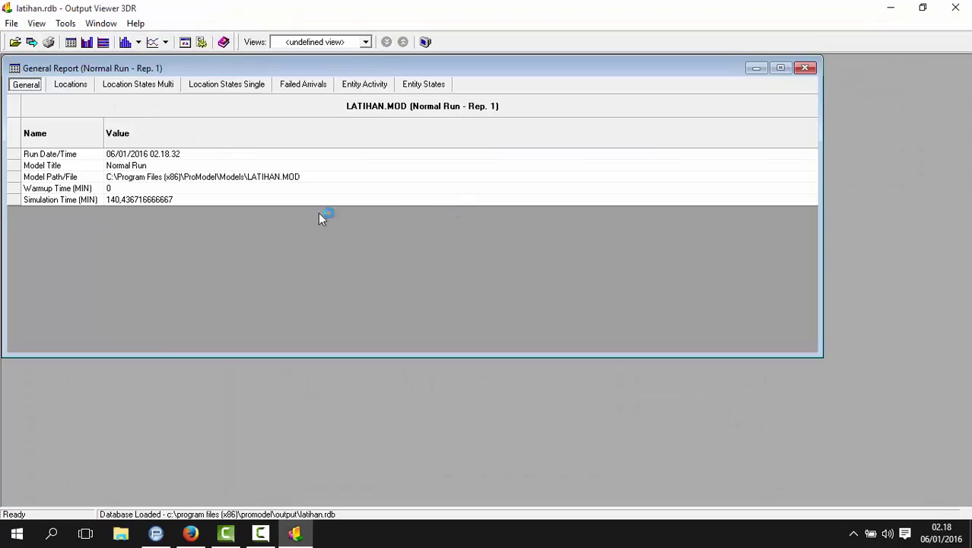
left_click(70, 85)
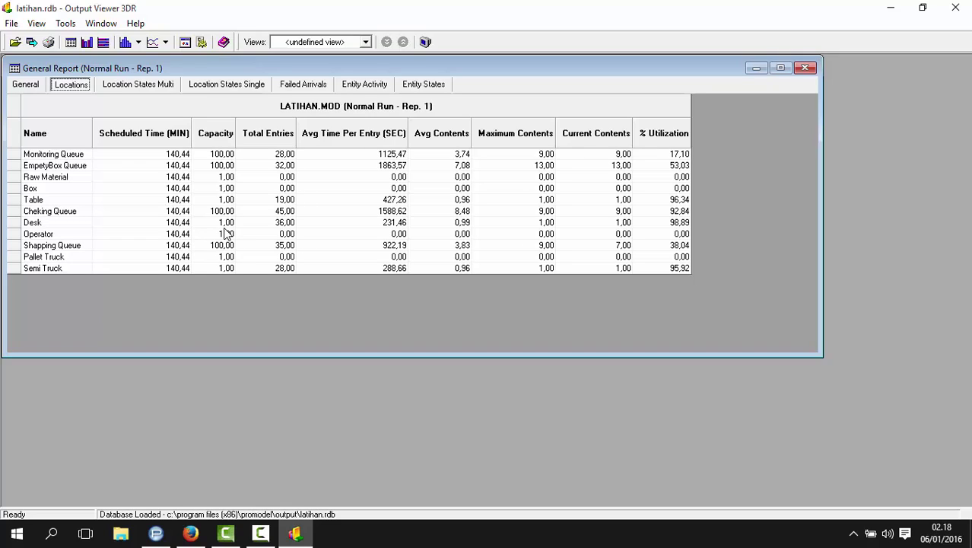
View a category chart of the Total Exits statistic under Entity Activity for the Normal Run, and close the chart
left_click(88, 44)
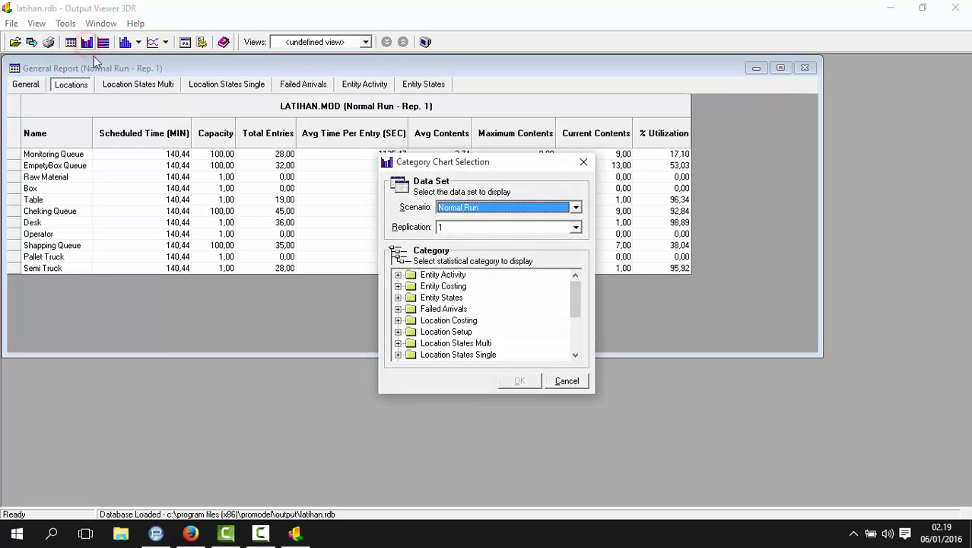
left_click(397, 276)
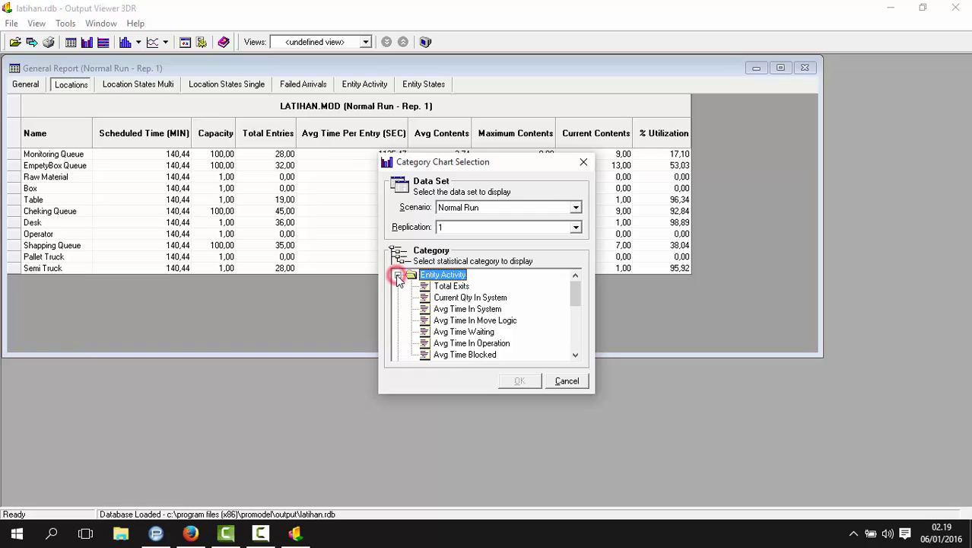
left_click(437, 288)
left_click(520, 382)
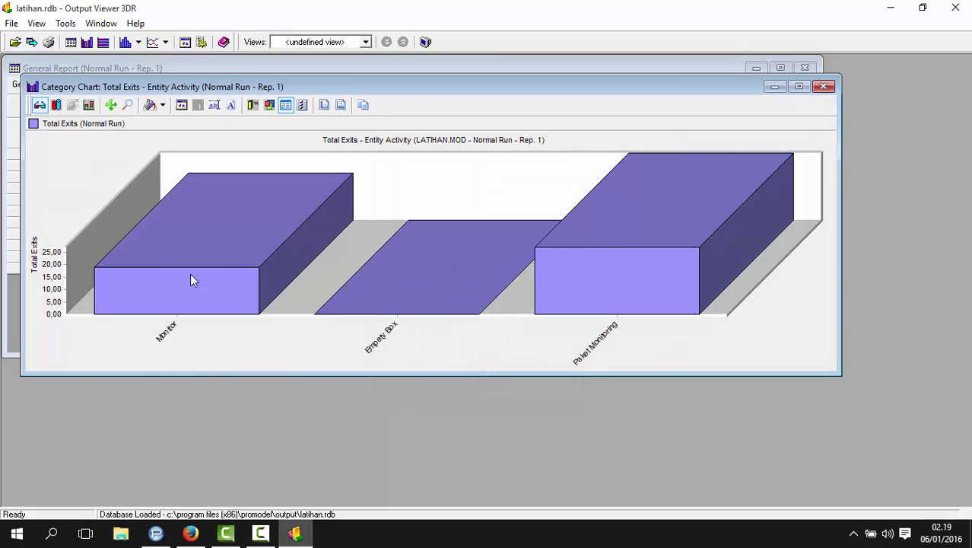
left_click(826, 87)
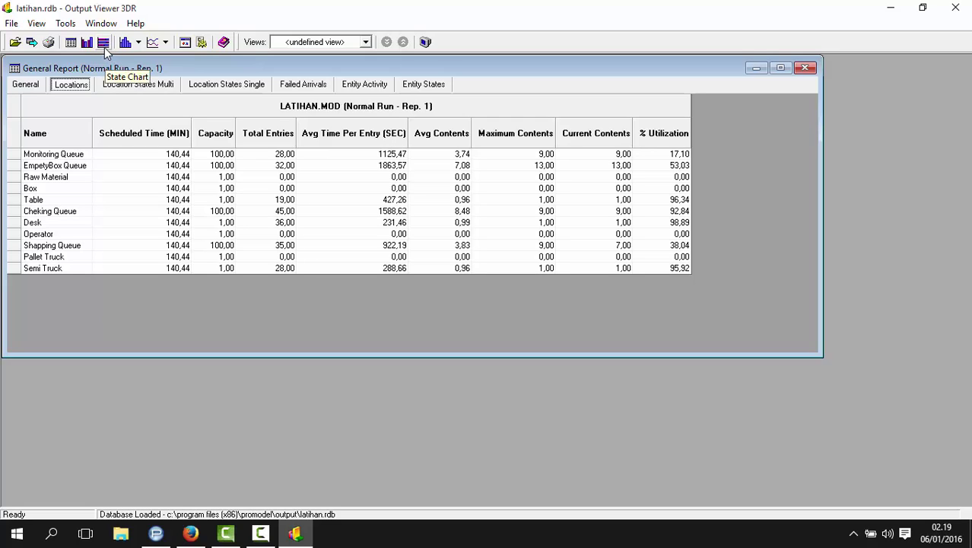
View a state chart of Location Utilization for the Normal Run, and close the chart
left_click(104, 44)
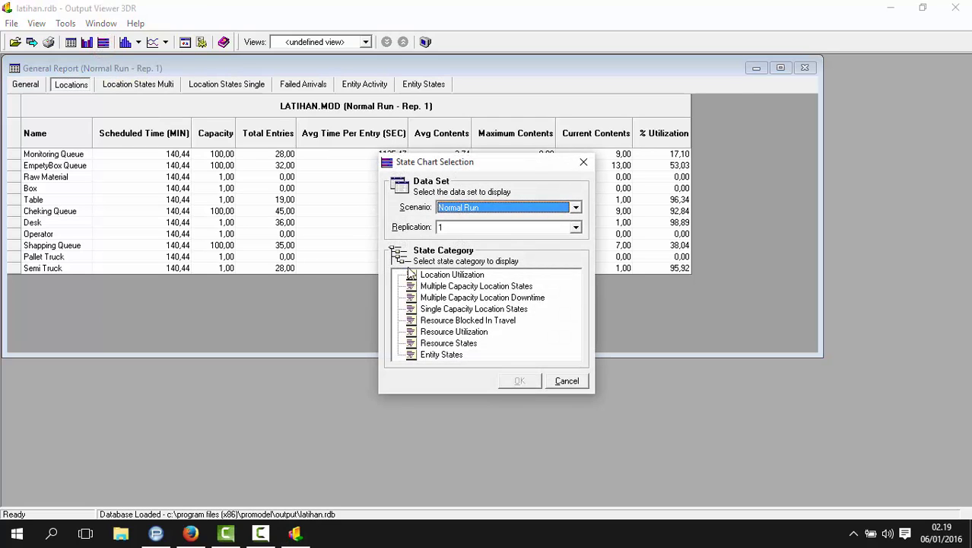
left_click(435, 275)
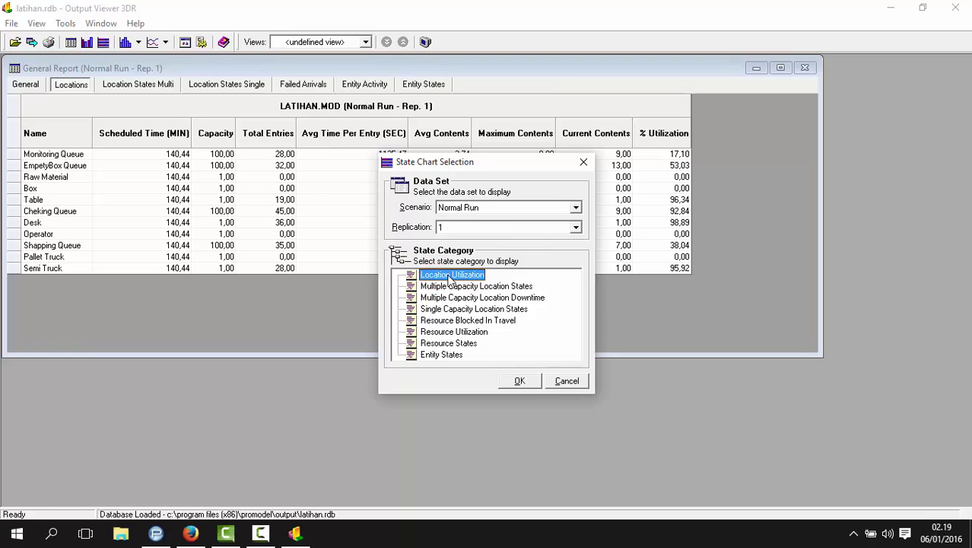
left_click(522, 380)
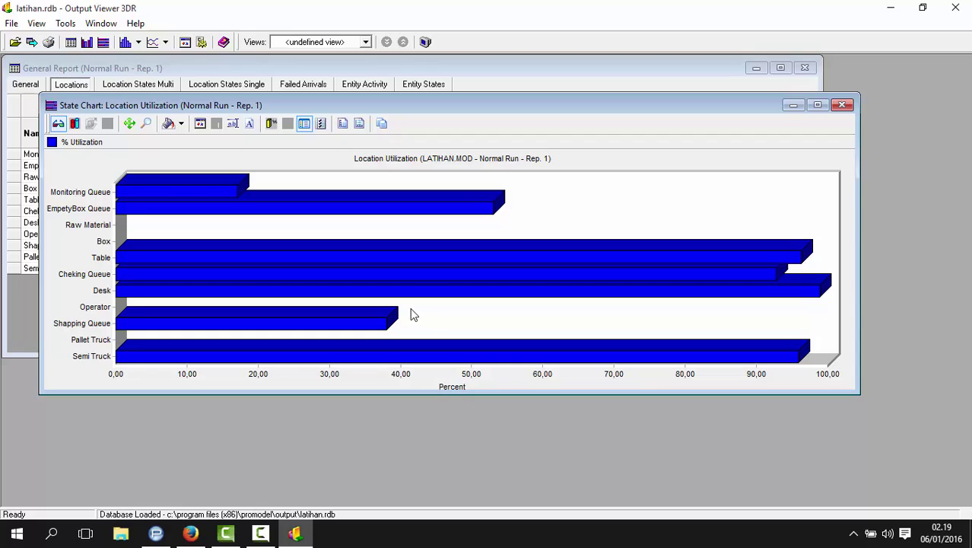
left_click(842, 105)
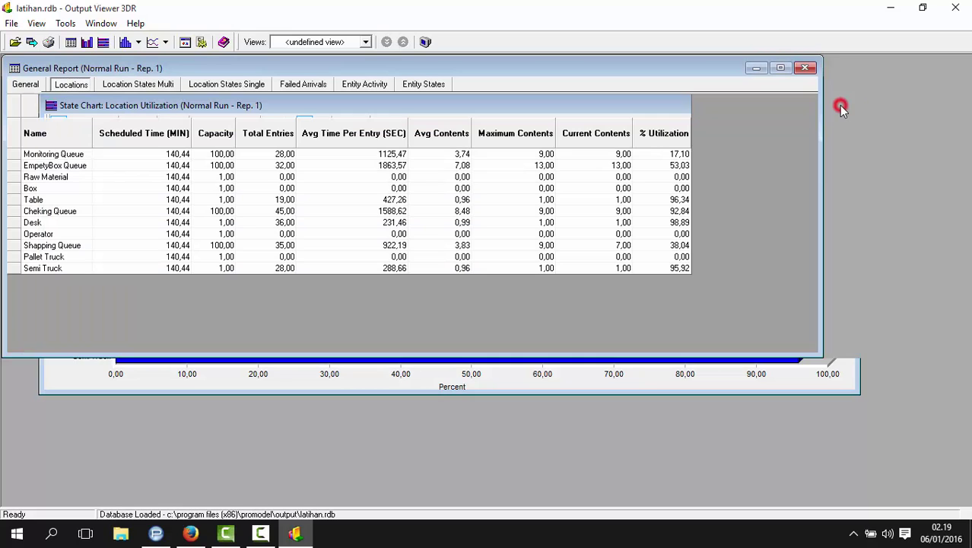